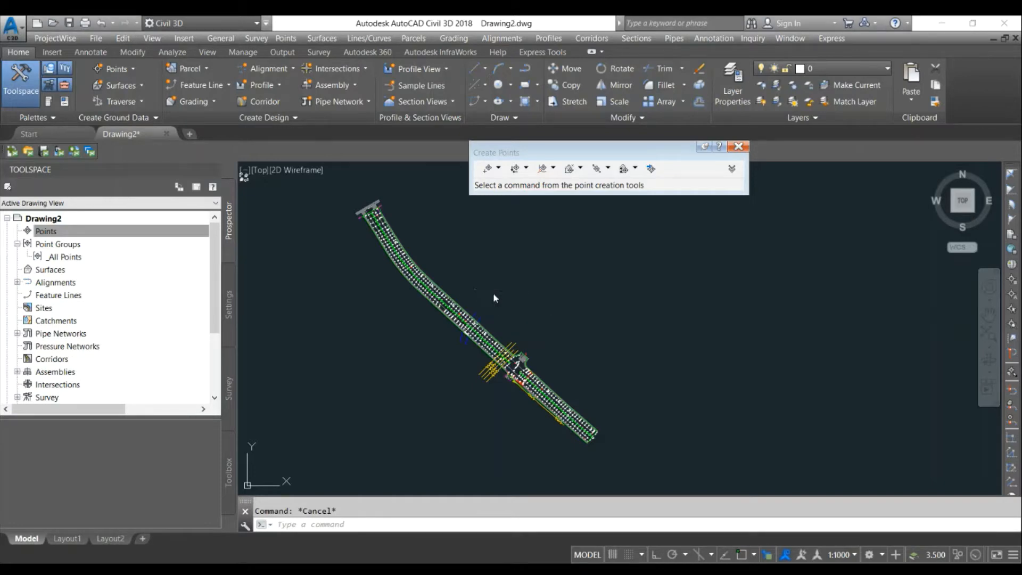
- Close the Create Points toolbar
scroll(426, 275, "up", 10)
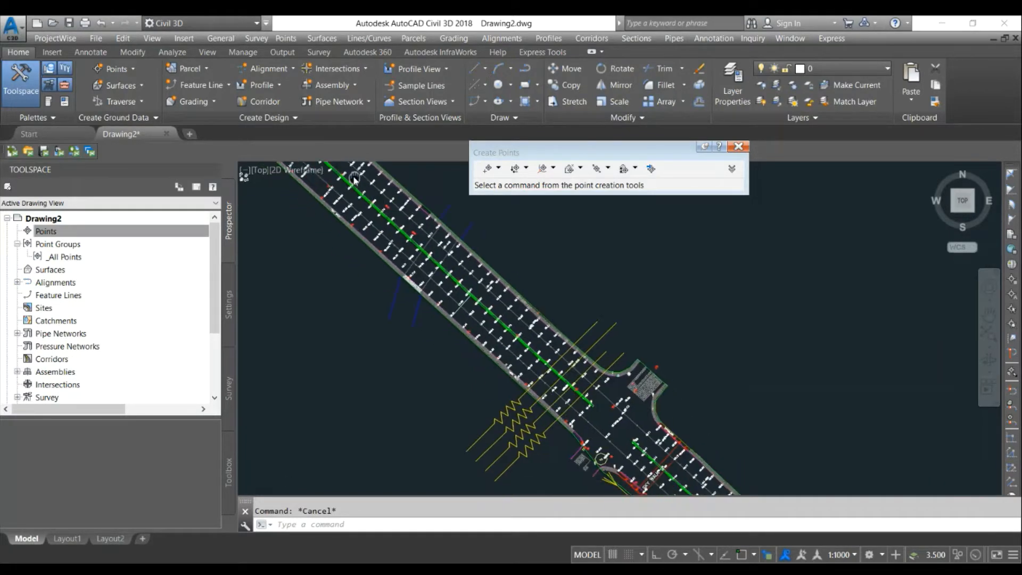
scroll(561, 372, "up", 4)
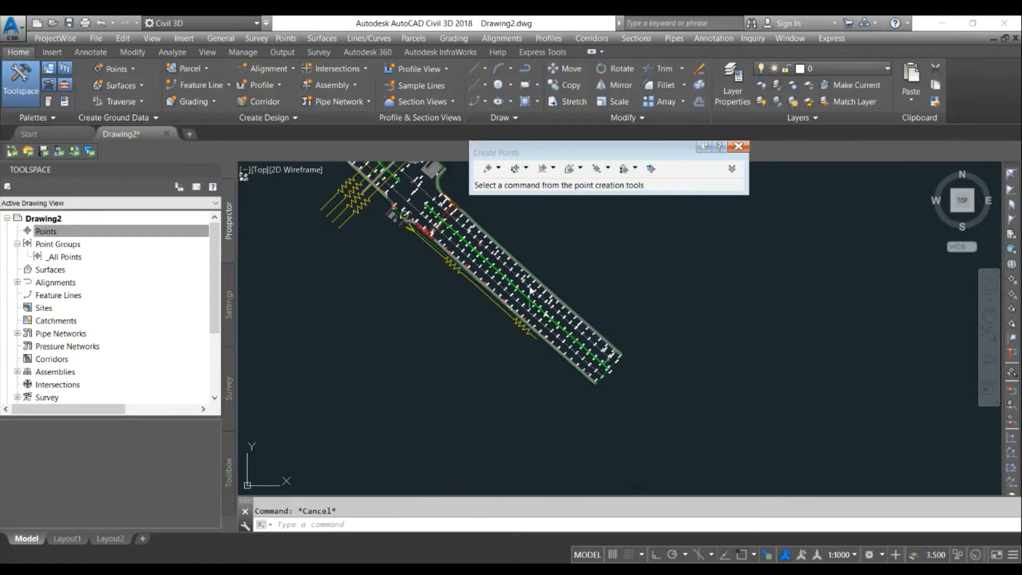
scroll(557, 331, "up", 3)
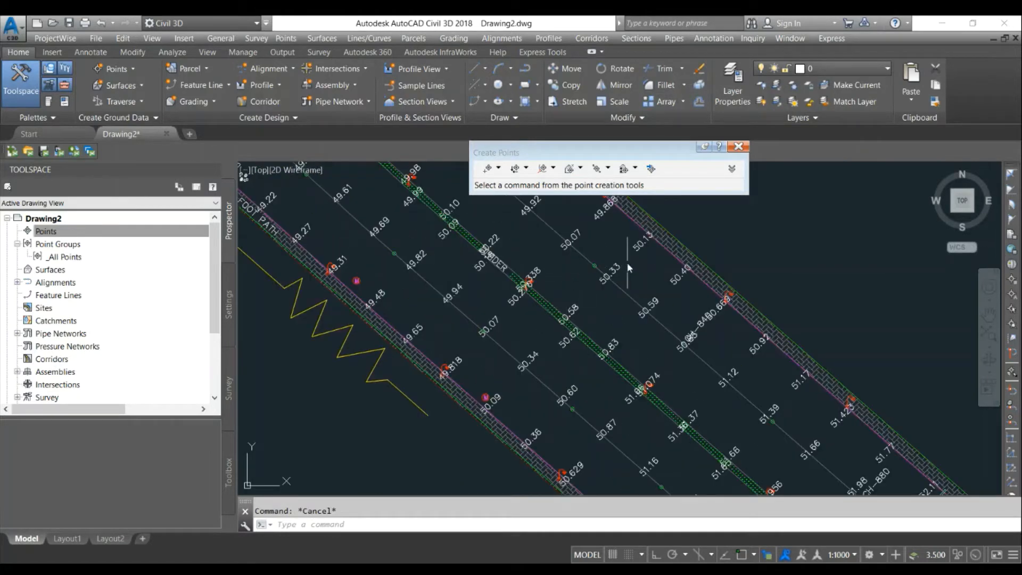
scroll(636, 258, "down", 2)
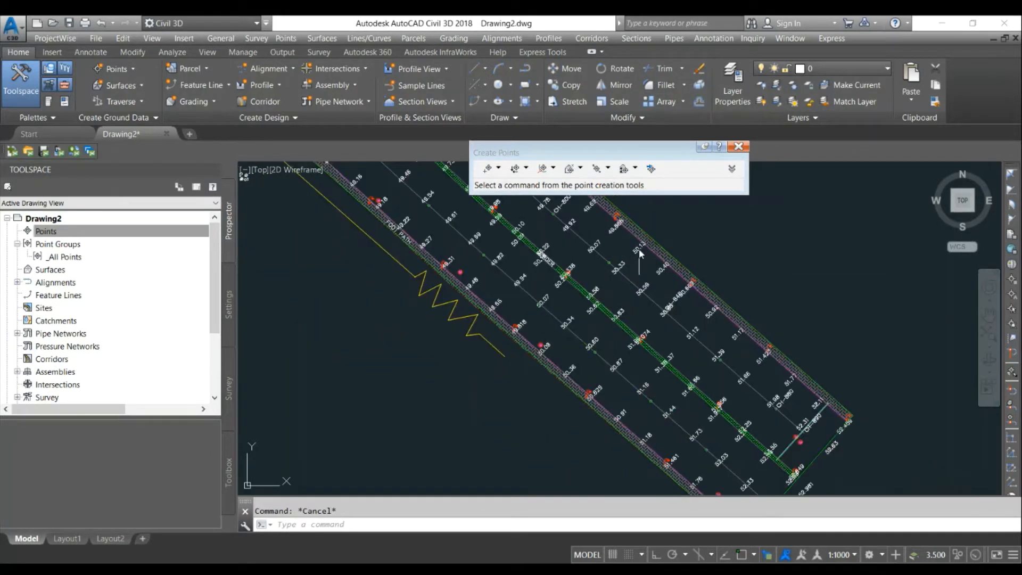
scroll(589, 291, "up", 3)
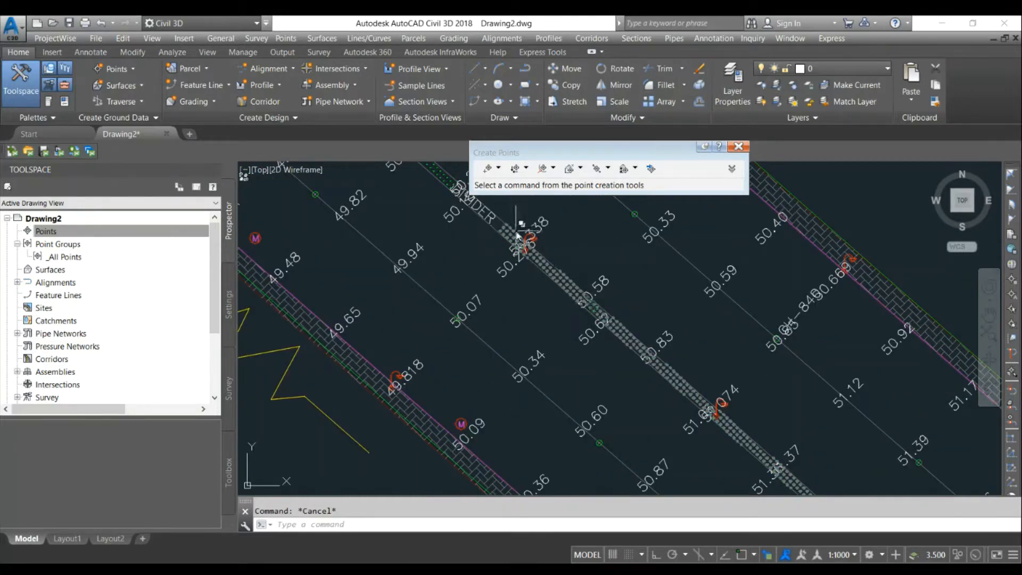
scroll(526, 240, "up", 2)
scroll(526, 240, "down", 5)
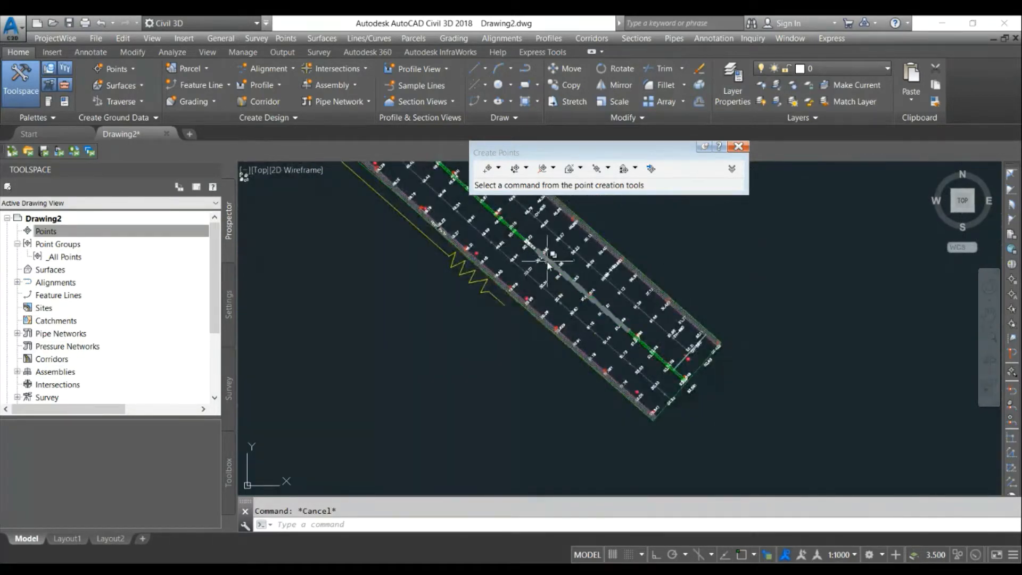
left_click(738, 146)
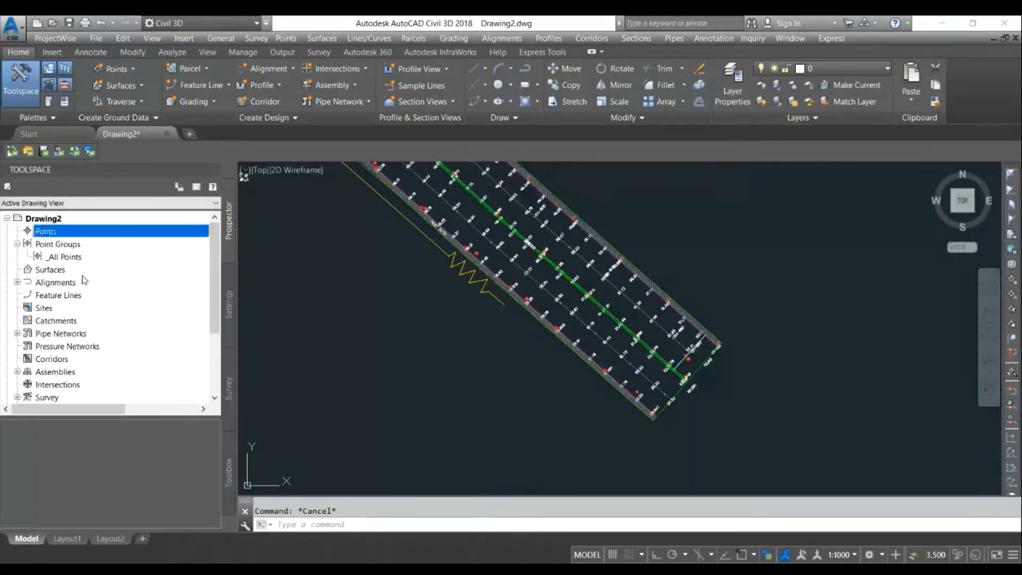
- Create a new TIN surface on layer C-TOPO with the default properties
right_click(58, 271)
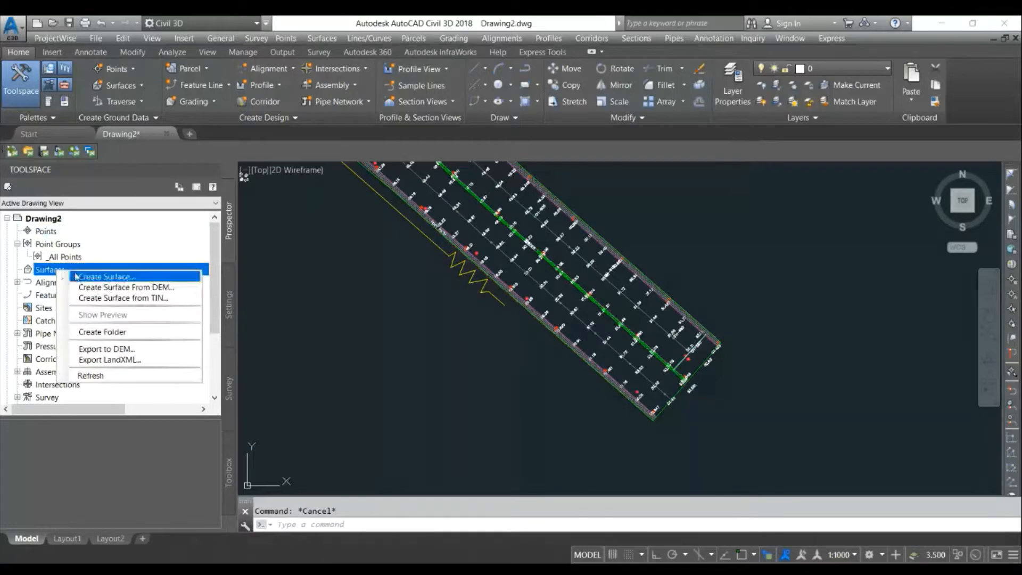
left_click(82, 277)
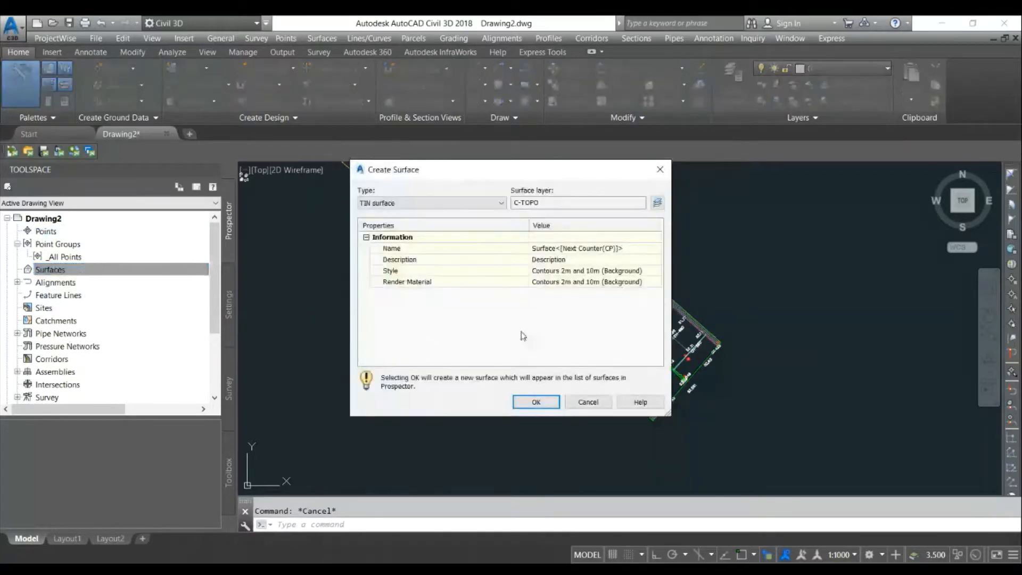
left_click(536, 402)
- Add the file Existing Ground Points - PNEZD.txt to Surface2's point file definition
left_click(57, 270)
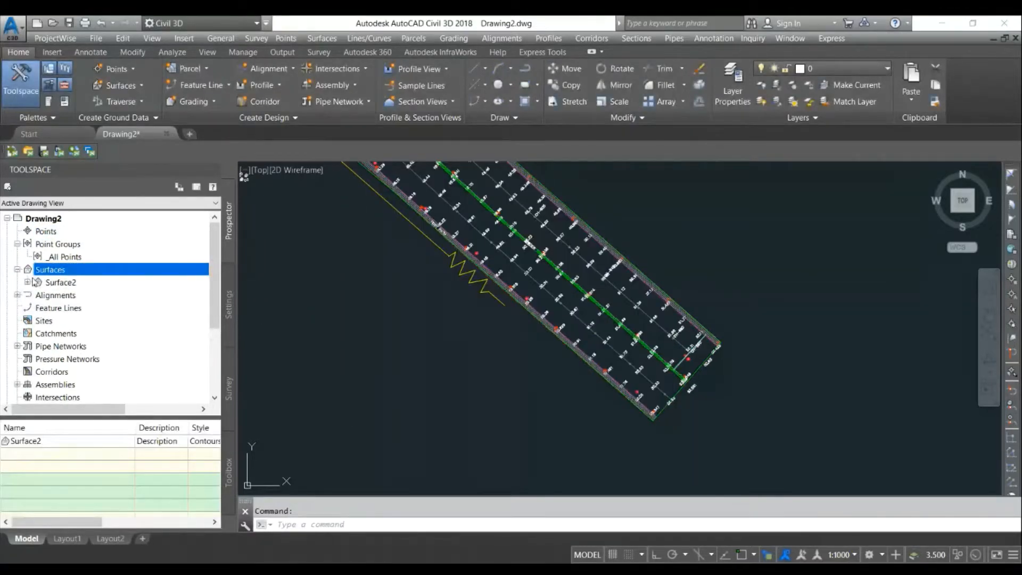
left_click(28, 282)
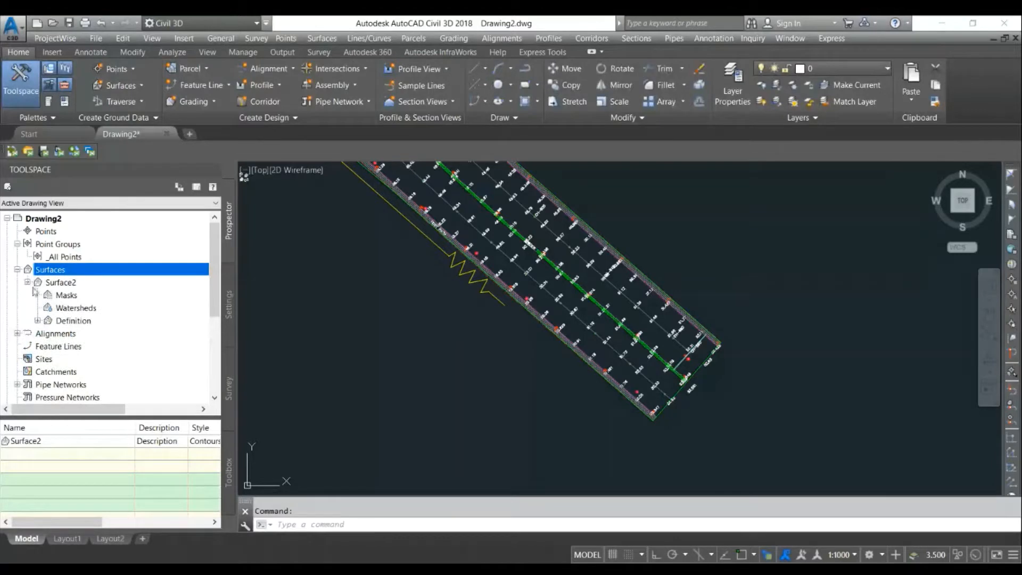
left_click(38, 321)
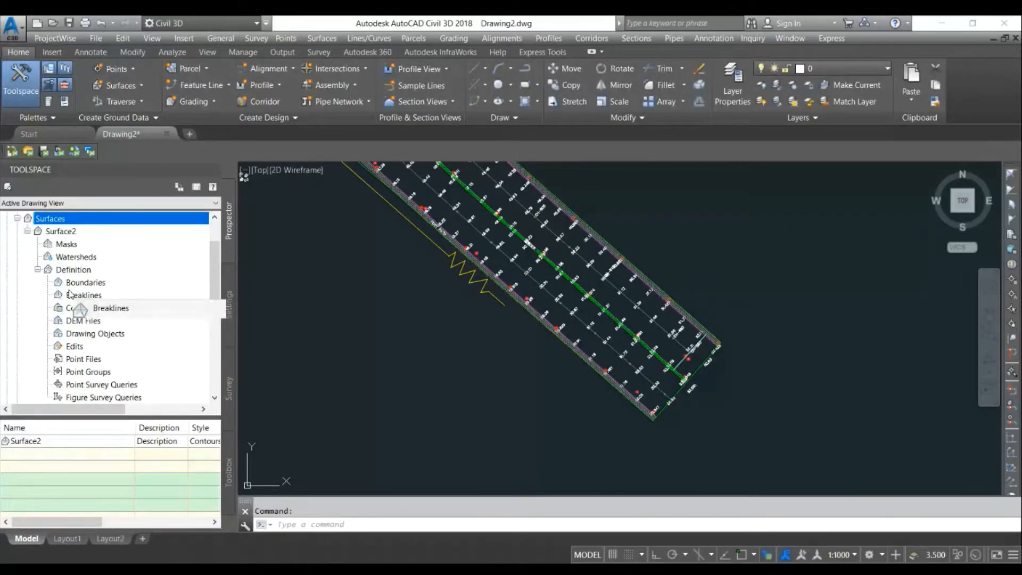
right_click(95, 362)
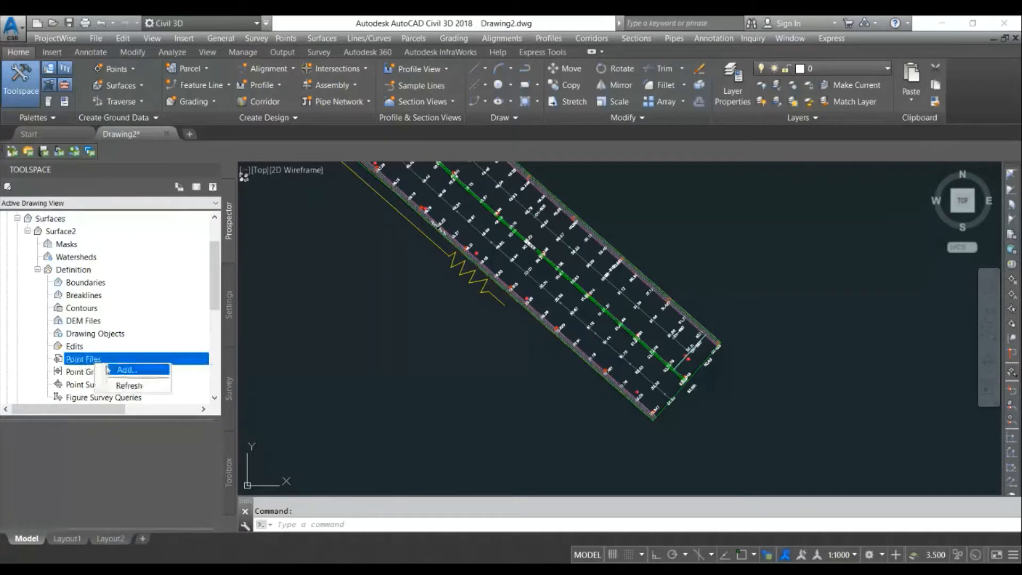
left_click(112, 370)
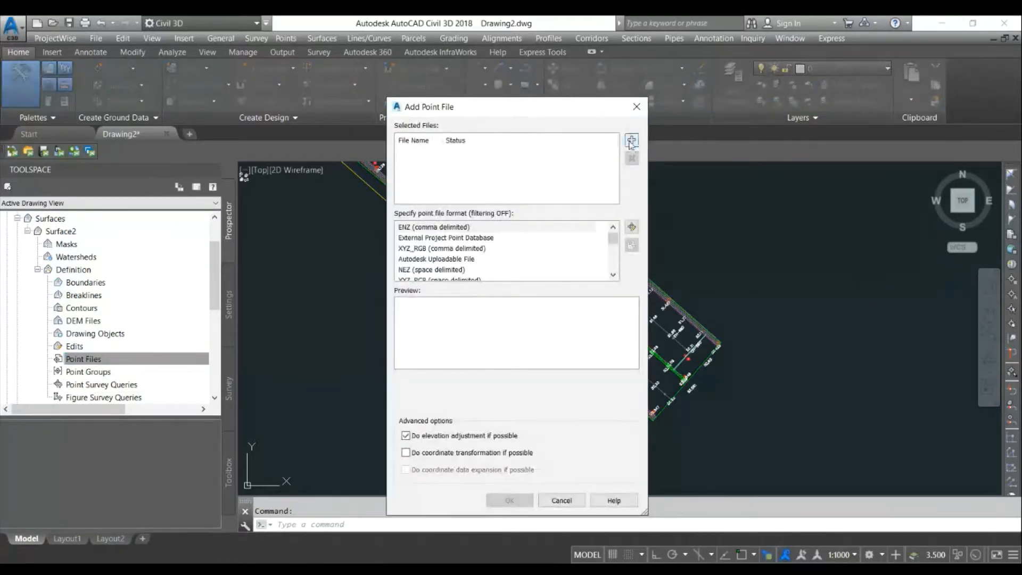
left_click(631, 141)
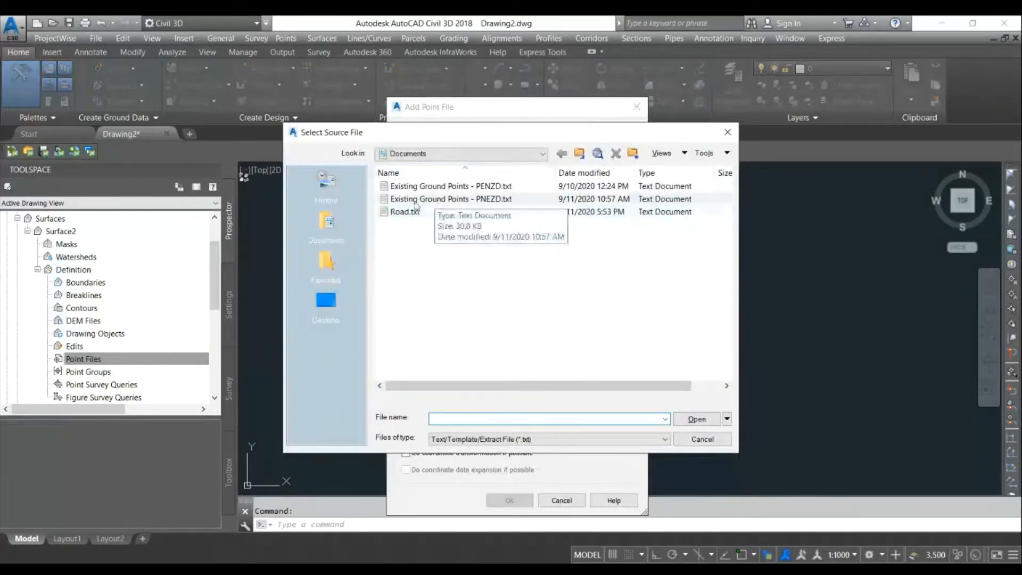
left_click_drag(432, 138, 143, 69)
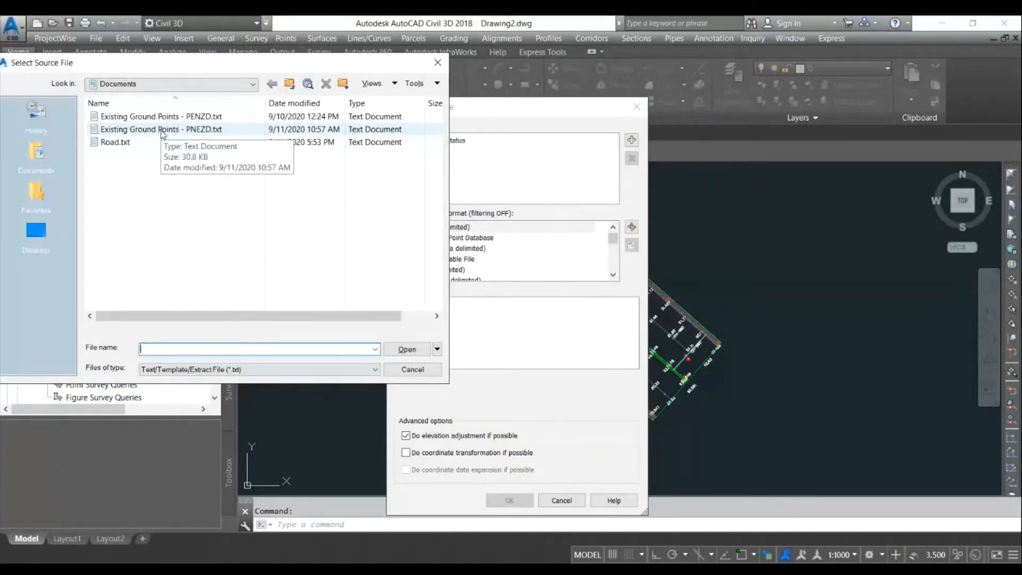
left_click(160, 131)
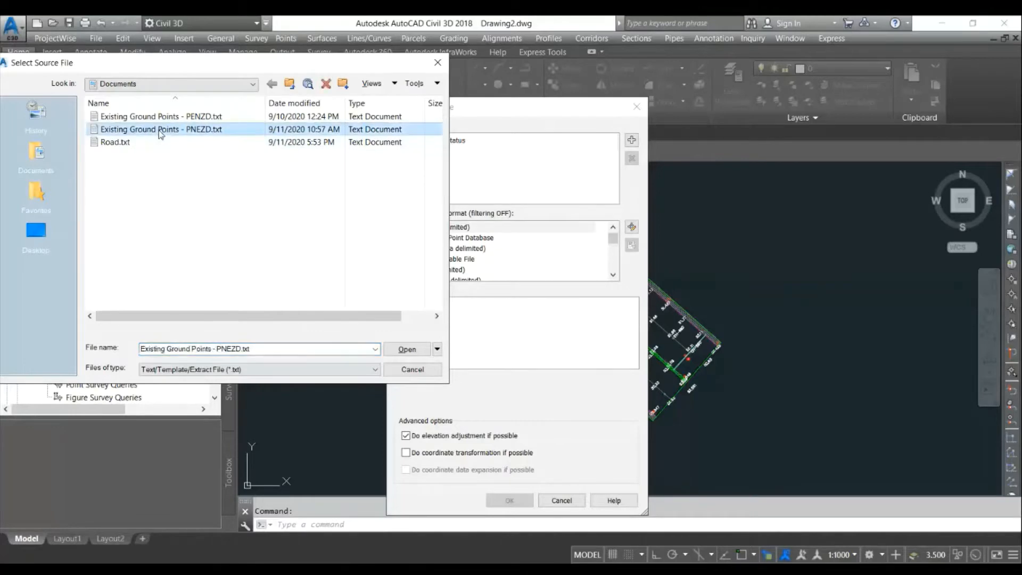
double_click(160, 133)
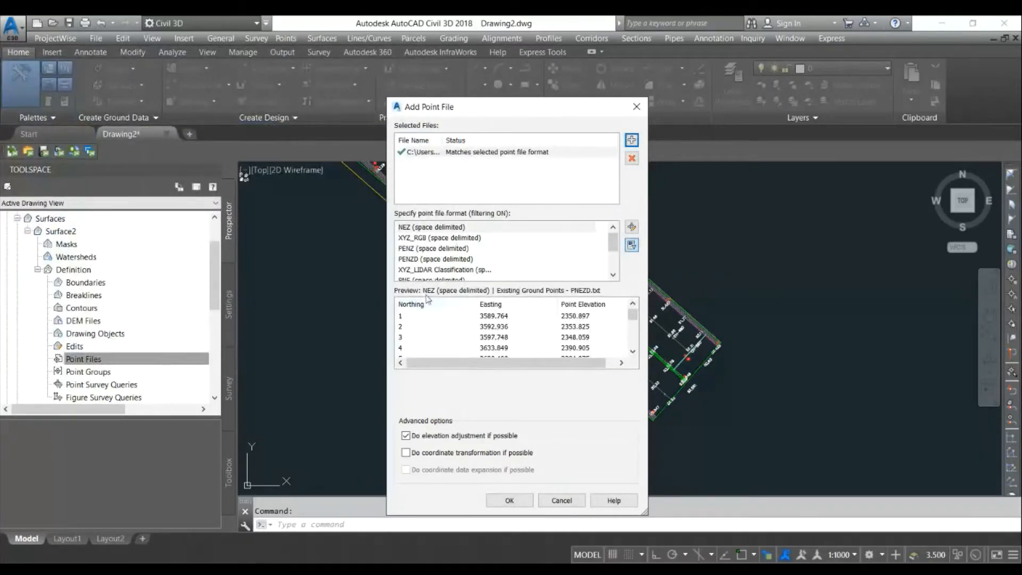
- Set the point file format to PNEZD (space delimited) and confirm adding the file
left_click(412, 229)
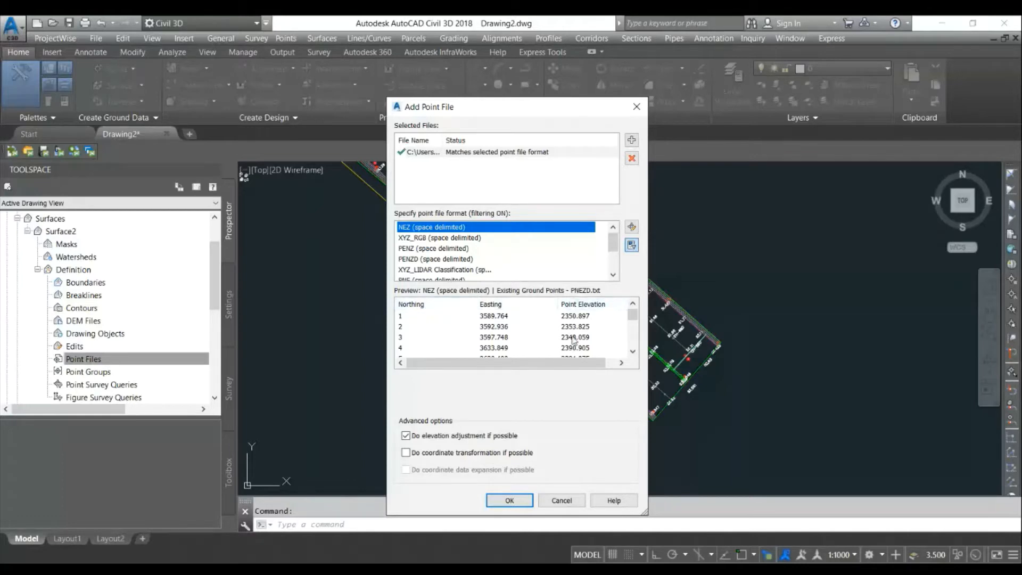
scroll(418, 256, "down", 1)
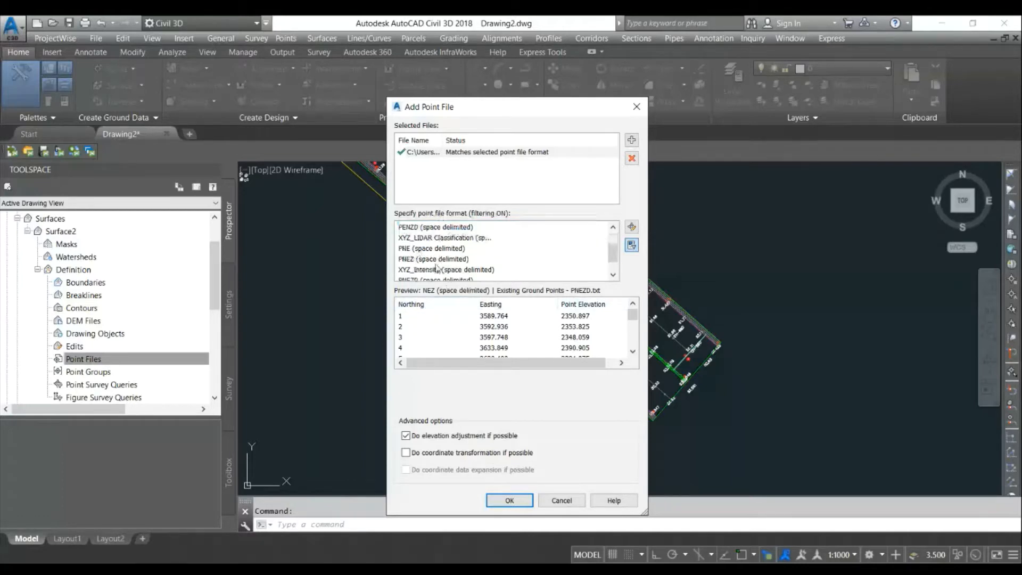
scroll(435, 264, "down", 1)
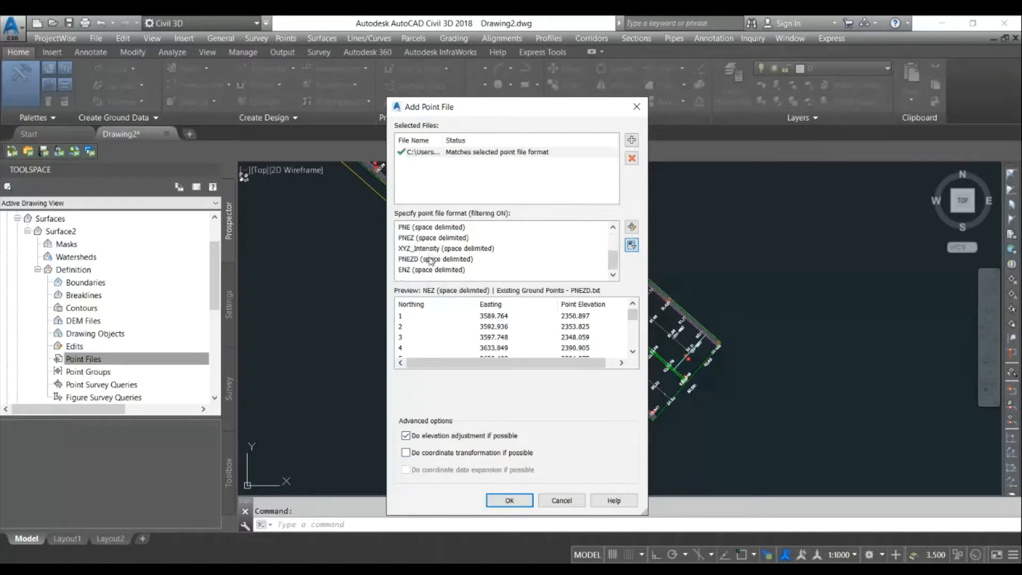
left_click(431, 259)
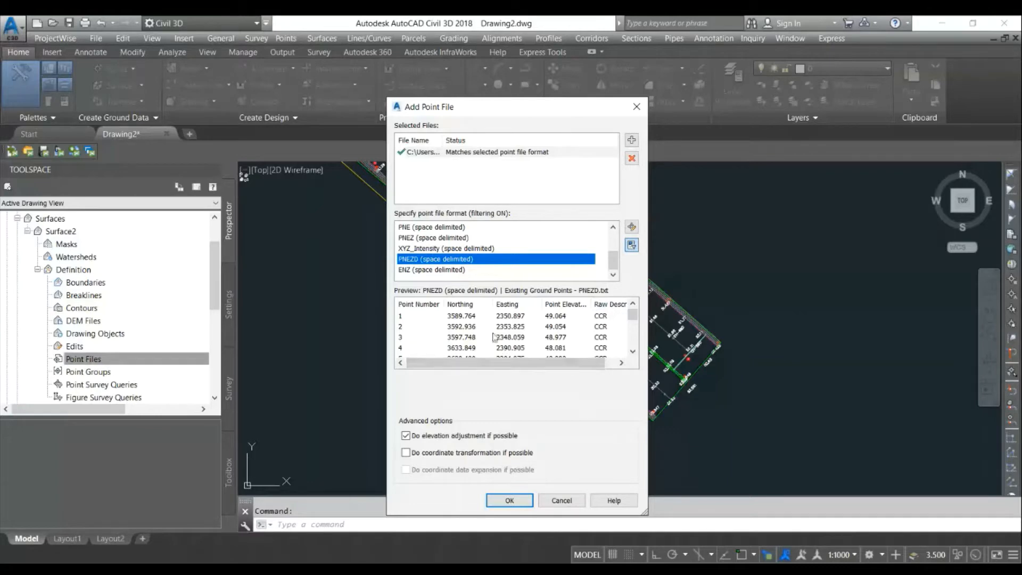
left_click(510, 500)
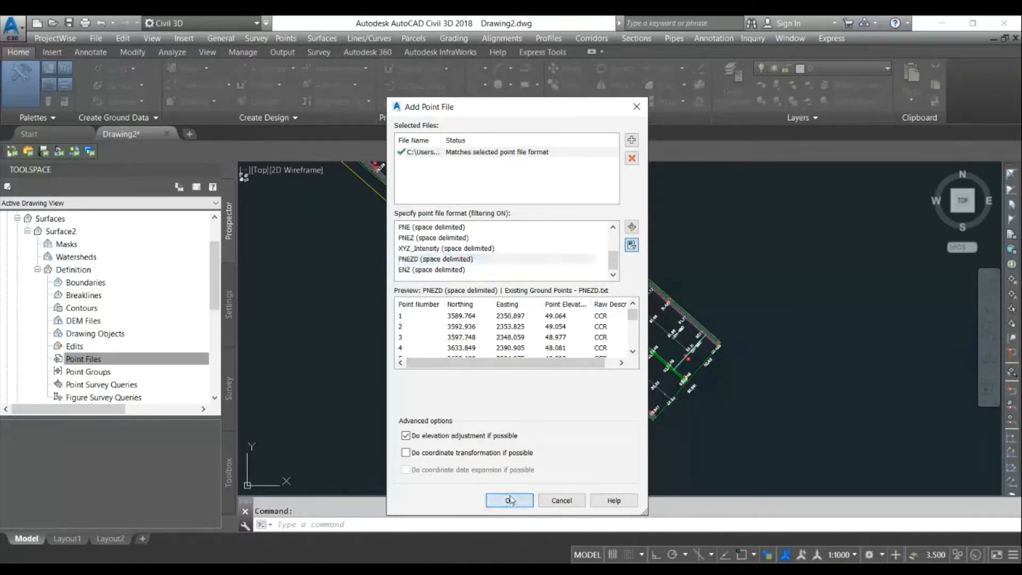
- Change Surface2's surface style to Border Only in its surface properties
scroll(493, 296, "up", 5)
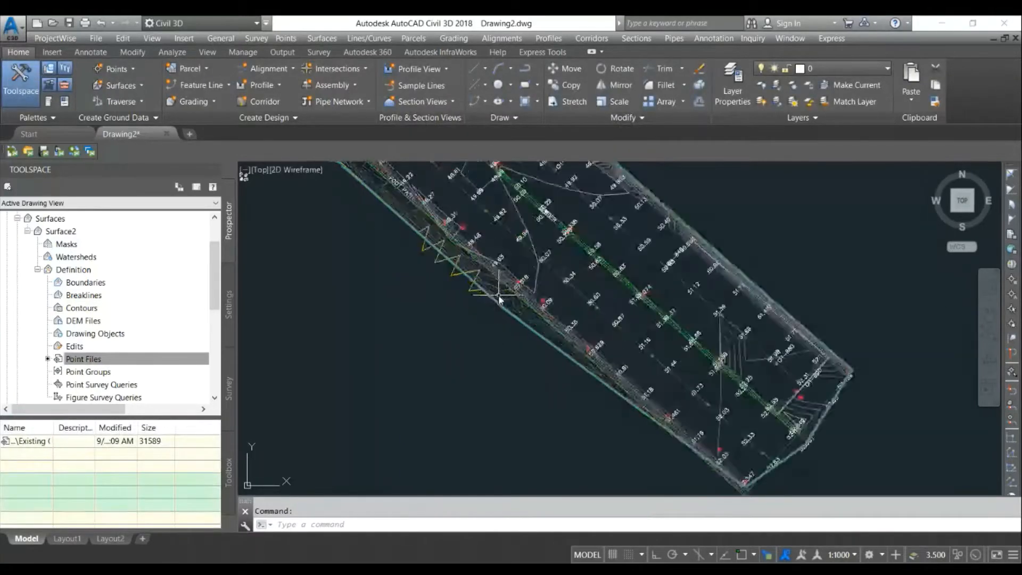
left_click(487, 298)
key("Return")
right_click(486, 298)
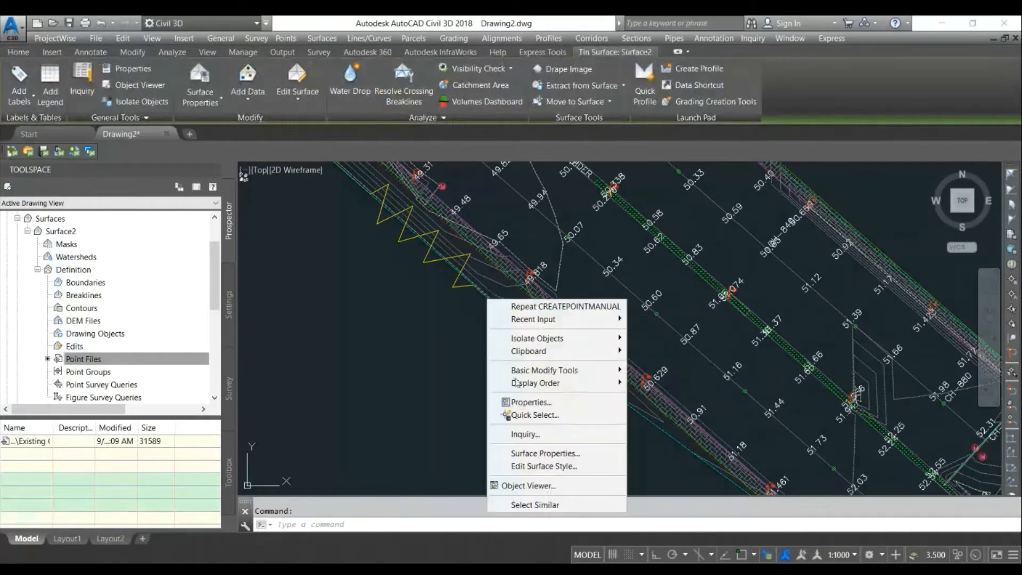
left_click(528, 453)
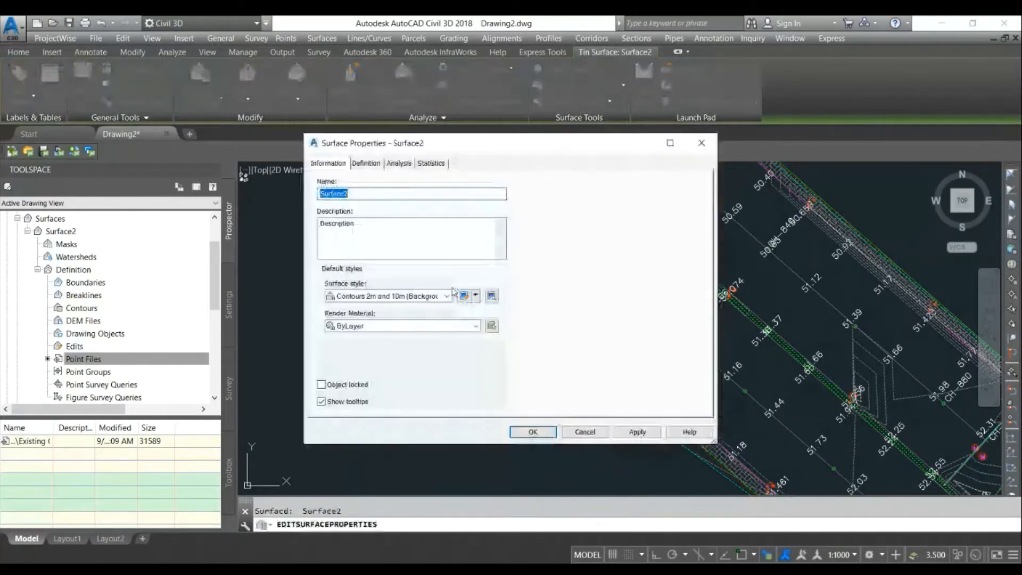
left_click(447, 296)
left_click(367, 318)
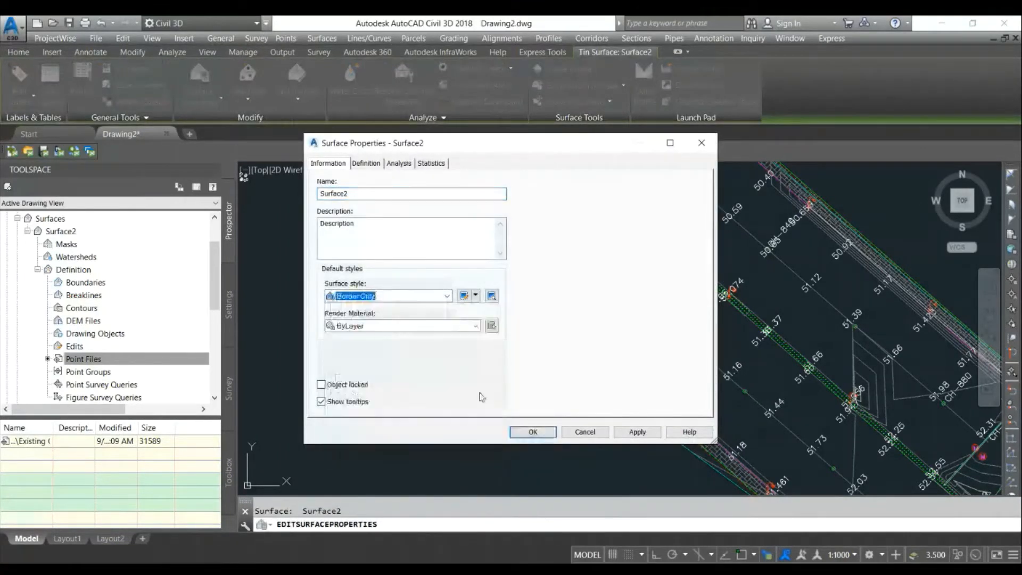
left_click(525, 430)
key("Escape")
- Inspect Surface2 in the Object Viewer, orbiting it briefly
scroll(476, 322, "down", 3)
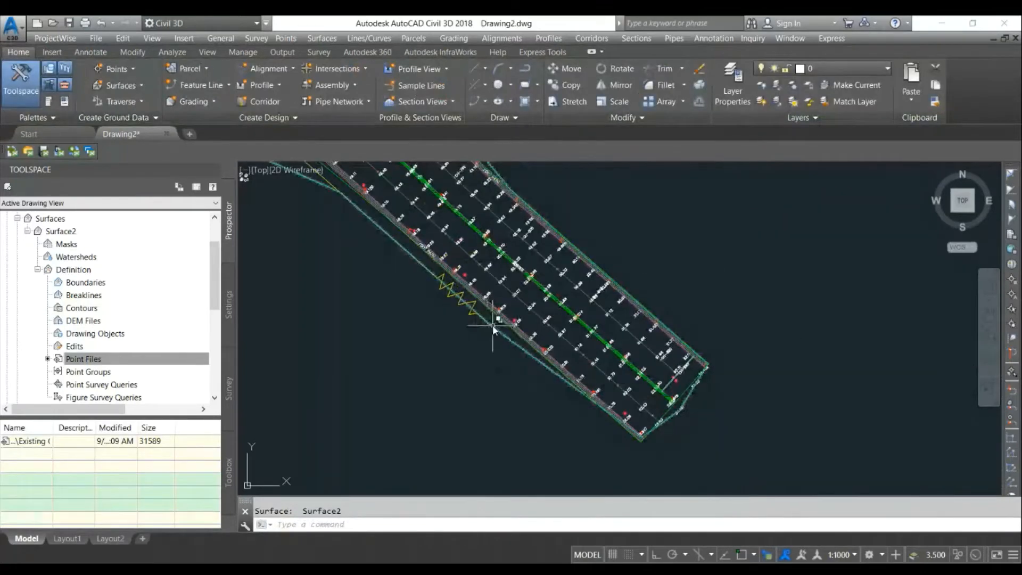
left_click(485, 324)
right_click(494, 326)
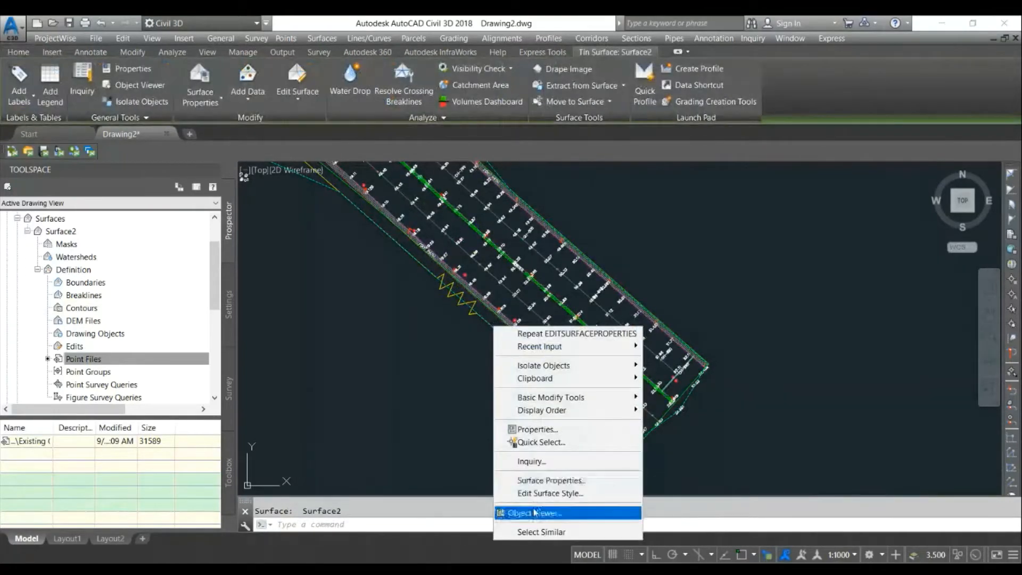
left_click(535, 512)
left_click_drag(410, 290, 413, 238)
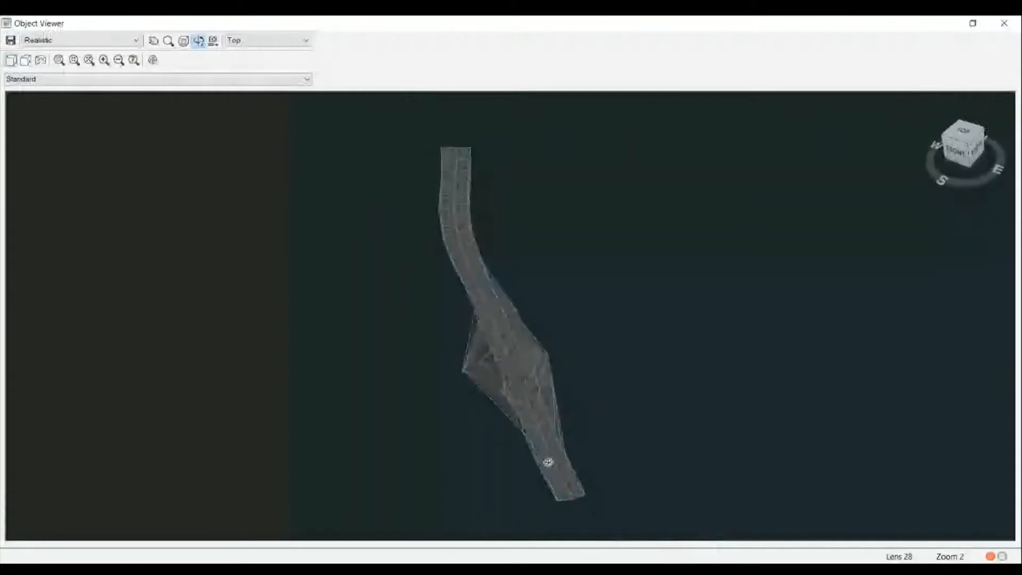
left_click(1004, 23)
- Remove the Existing Ground Points file from Surface2's point file definition
scroll(66, 296, "up", 2)
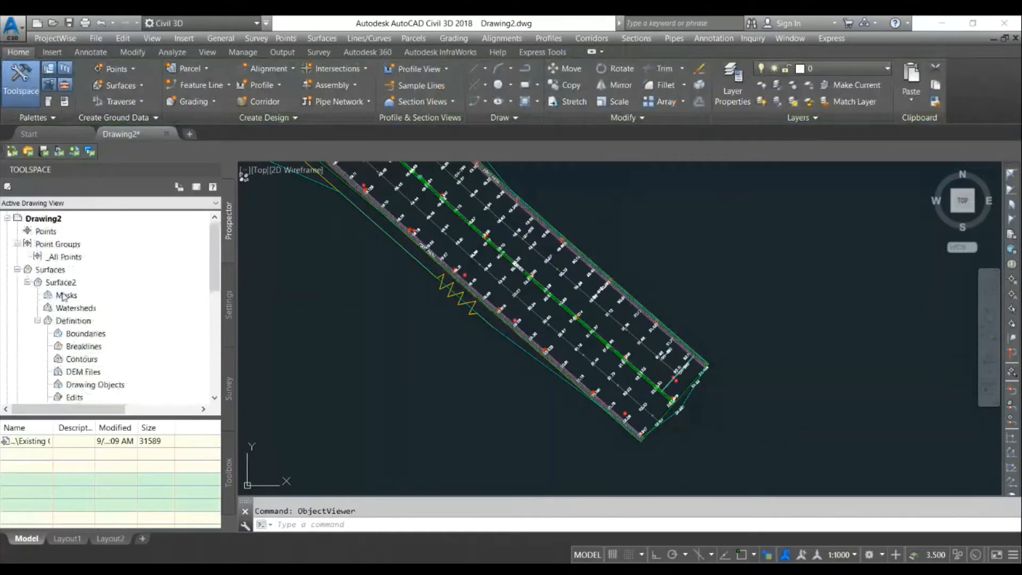
scroll(73, 345, "down", 2)
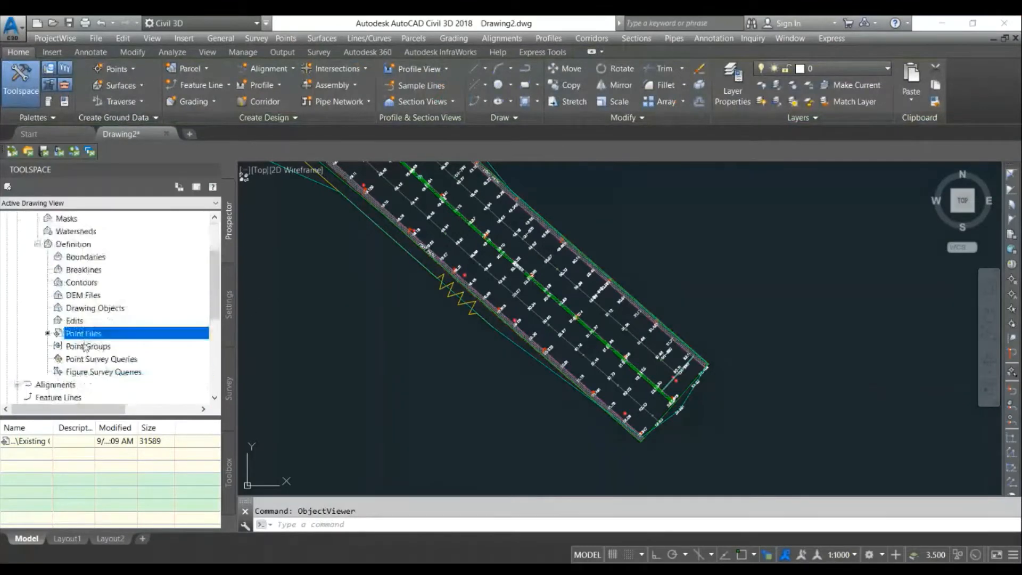
right_click(33, 442)
left_click(69, 448)
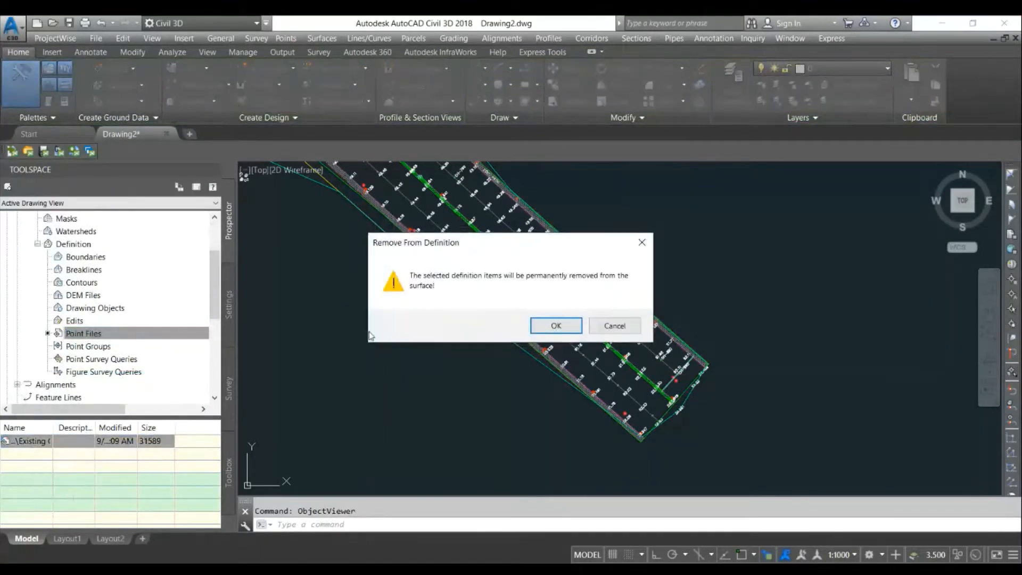
left_click(545, 324)
- Rebuild Surface2
right_click(67, 244)
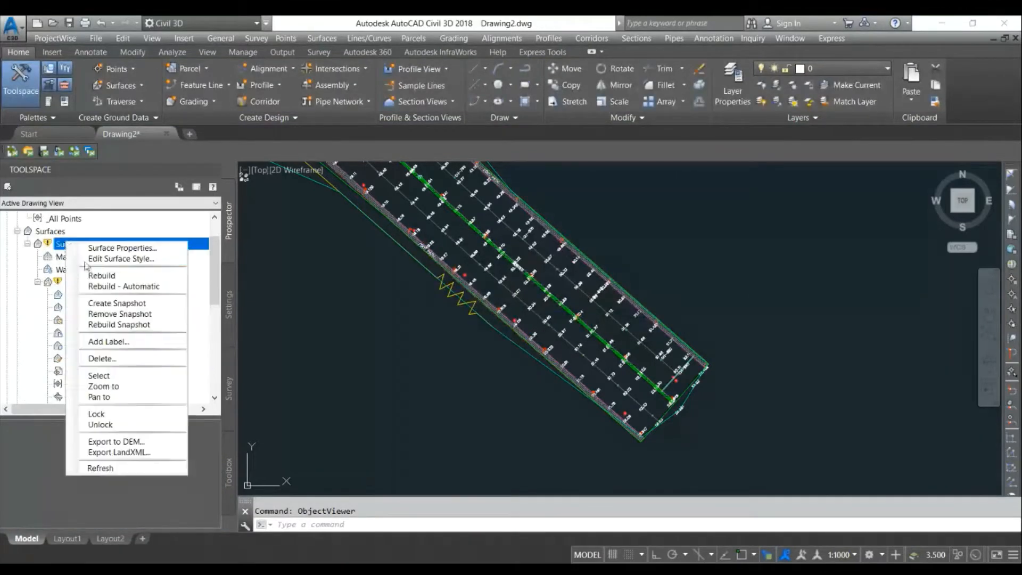
left_click(92, 275)
scroll(47, 284, "up", 1)
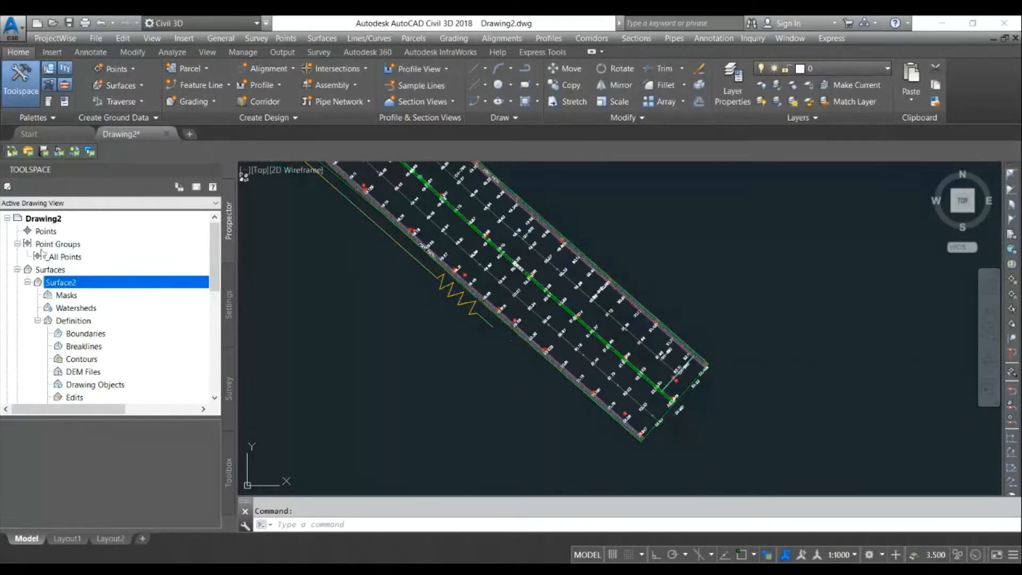
- Import the Existing Ground Points - PNEZD.txt file into the drawing's points using the PNEZD (space delimited) format
right_click(57, 233)
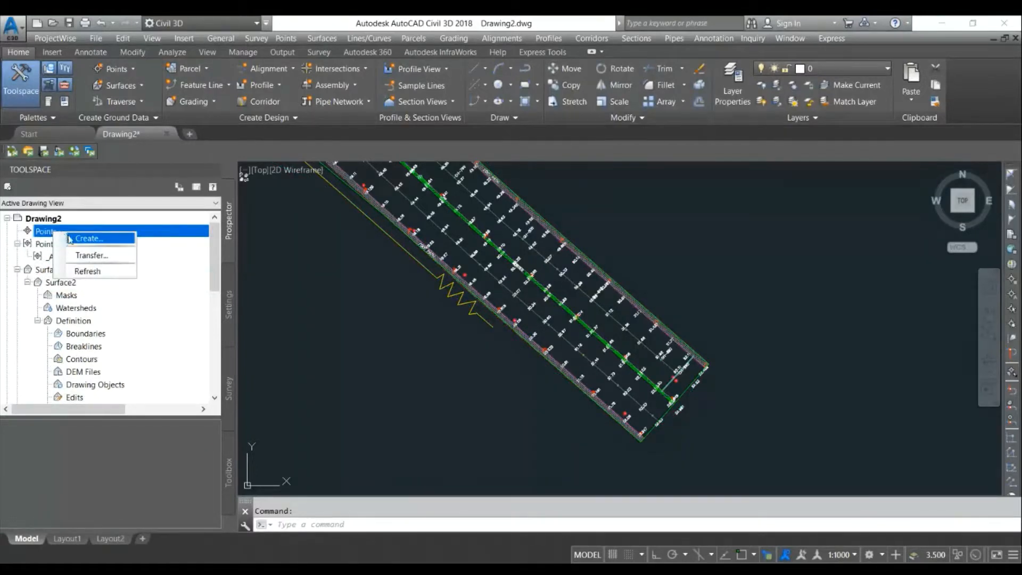
left_click(70, 239)
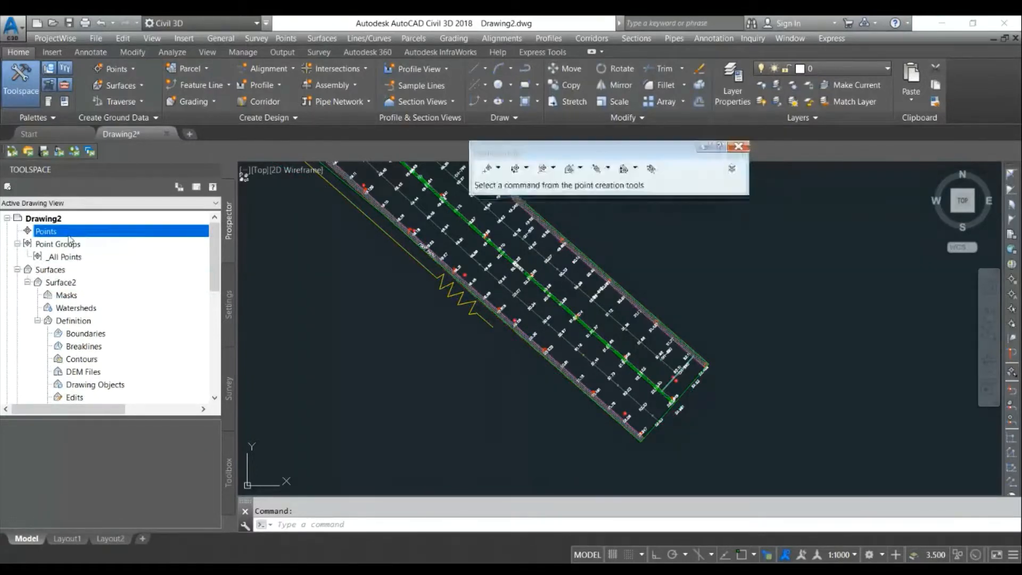
left_click(651, 169)
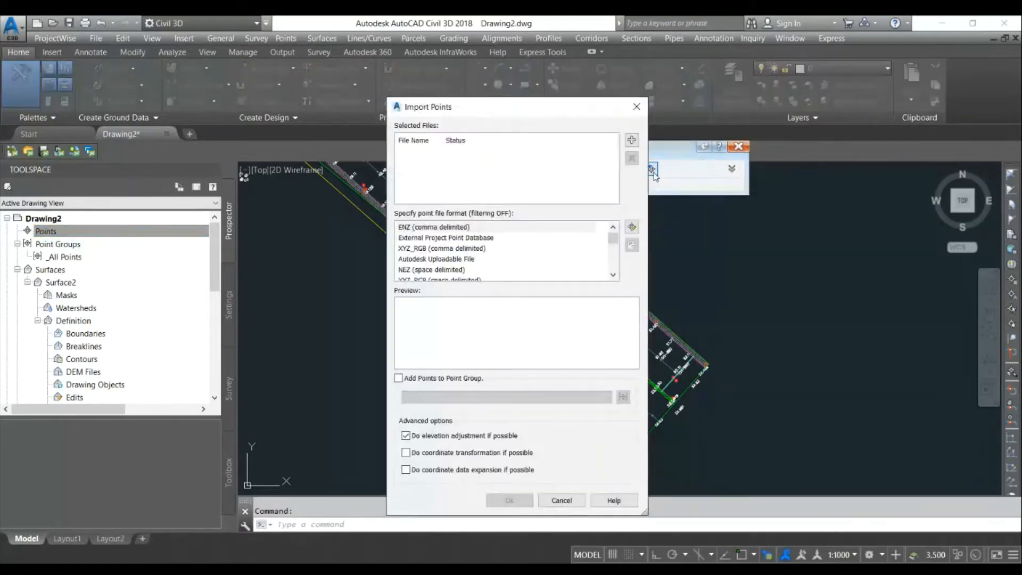
left_click(632, 141)
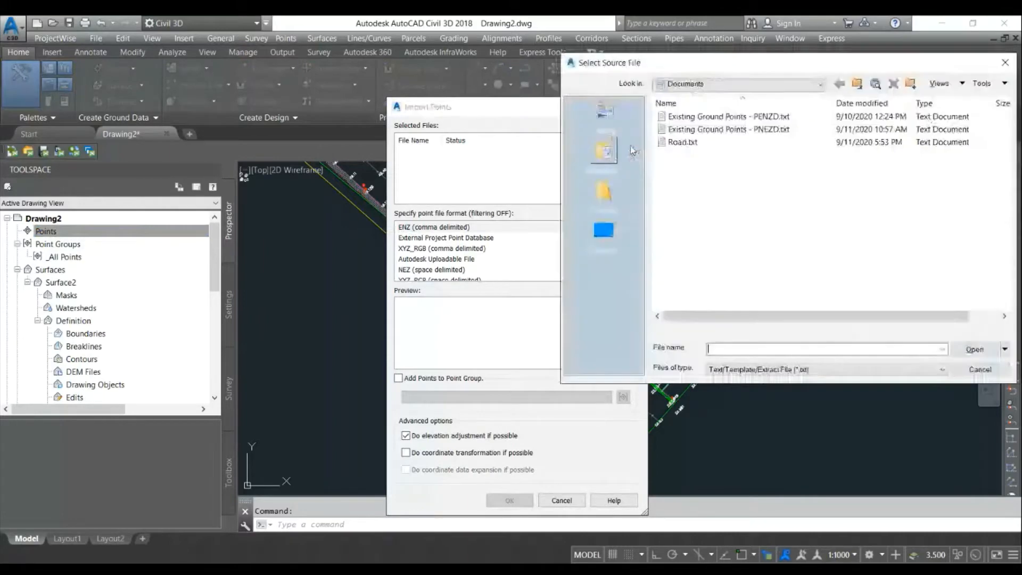
double_click(695, 129)
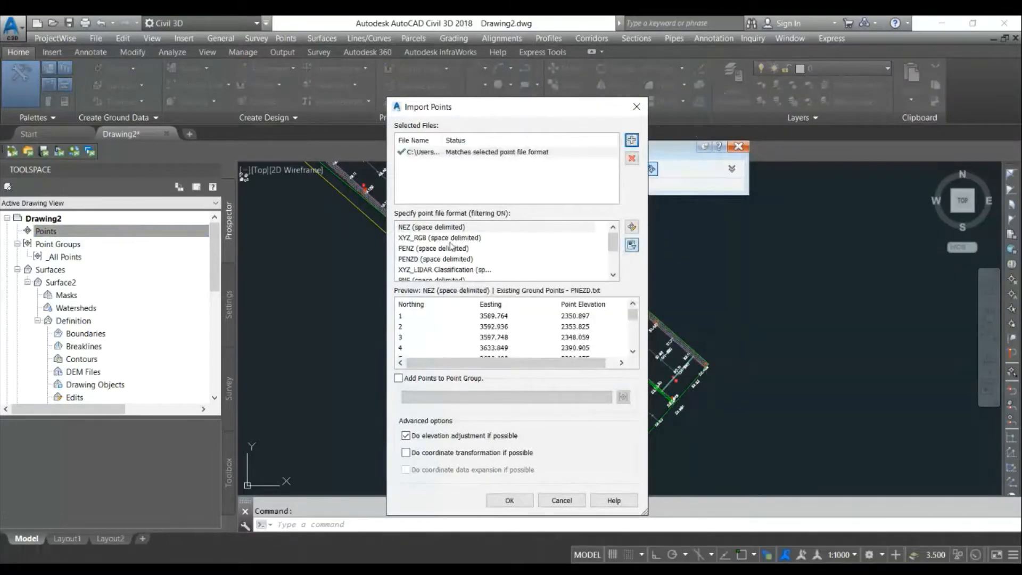
left_click(436, 259)
scroll(435, 266, "down", 2)
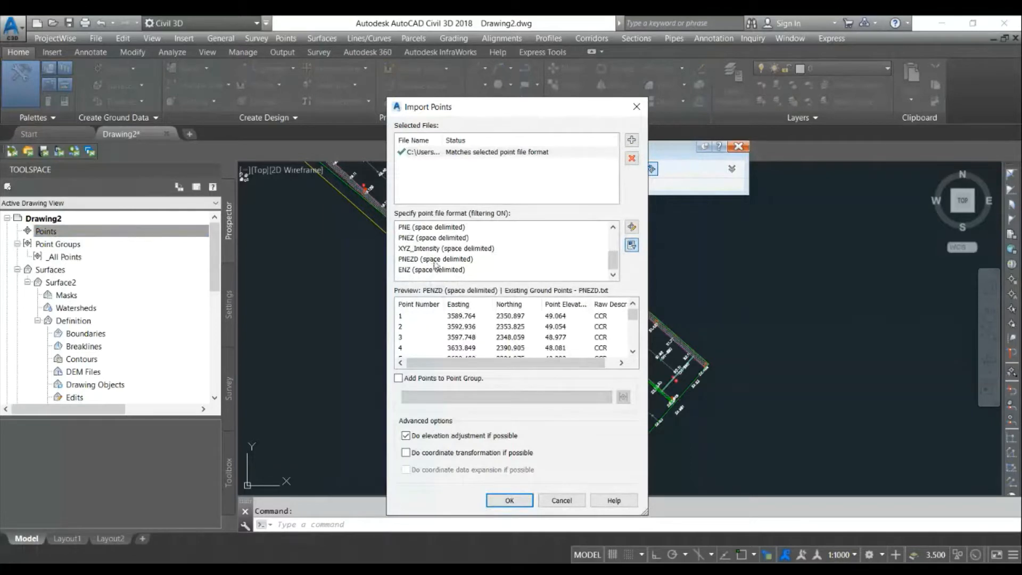
left_click(435, 259)
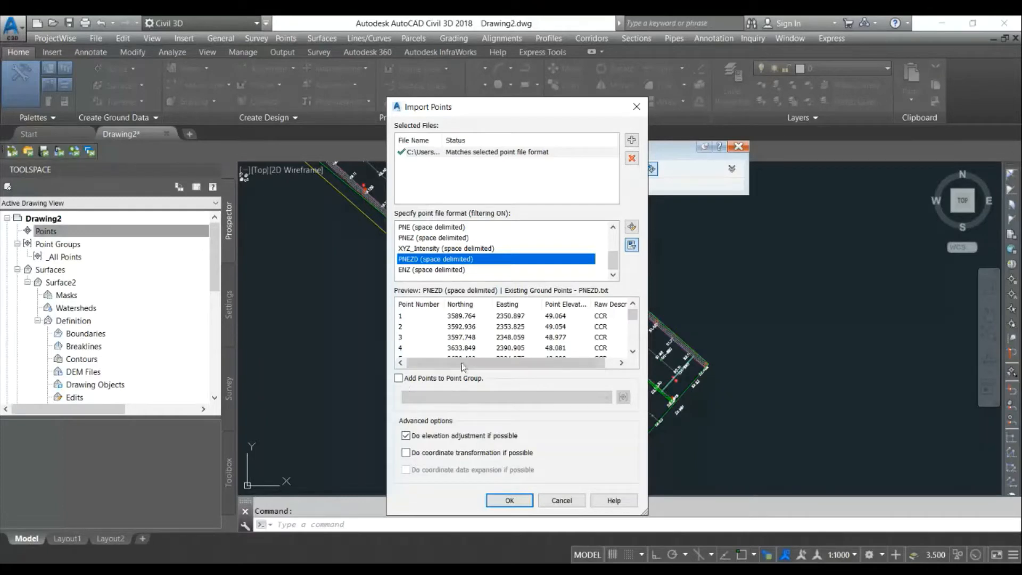
left_click(510, 501)
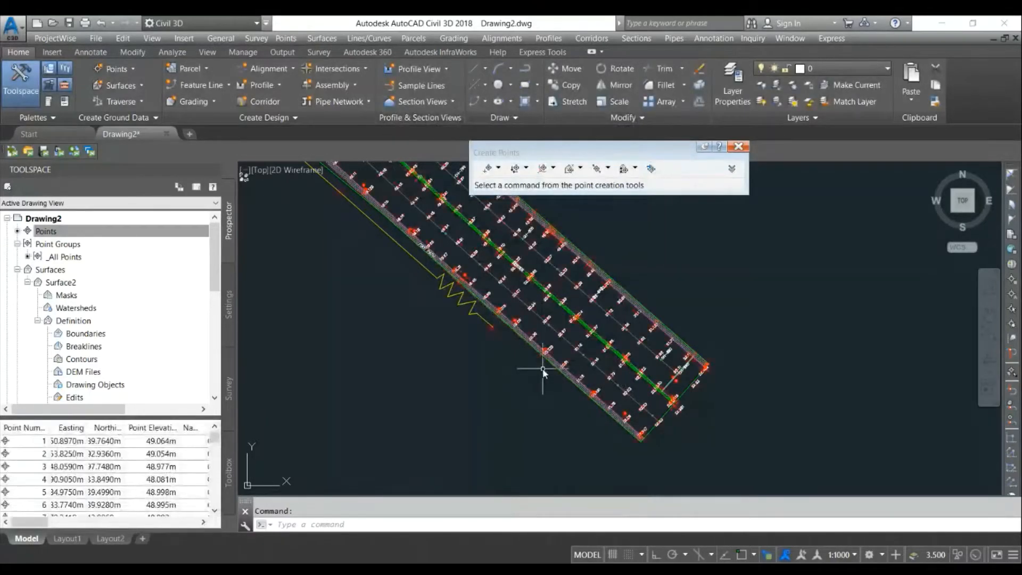
- Add the _All Points point group to Surface2's definition
scroll(527, 373, "down", 3)
middle_click_drag(397, 245, 540, 375)
middle_click_drag(449, 278, 542, 395)
middle_click_drag(370, 216, 453, 352)
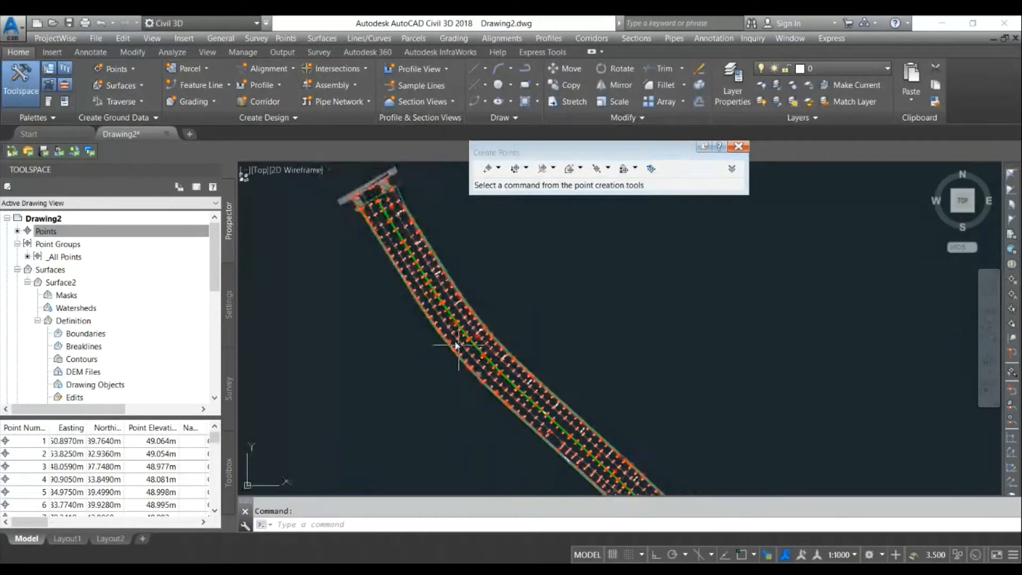
scroll(453, 352, "down", 5)
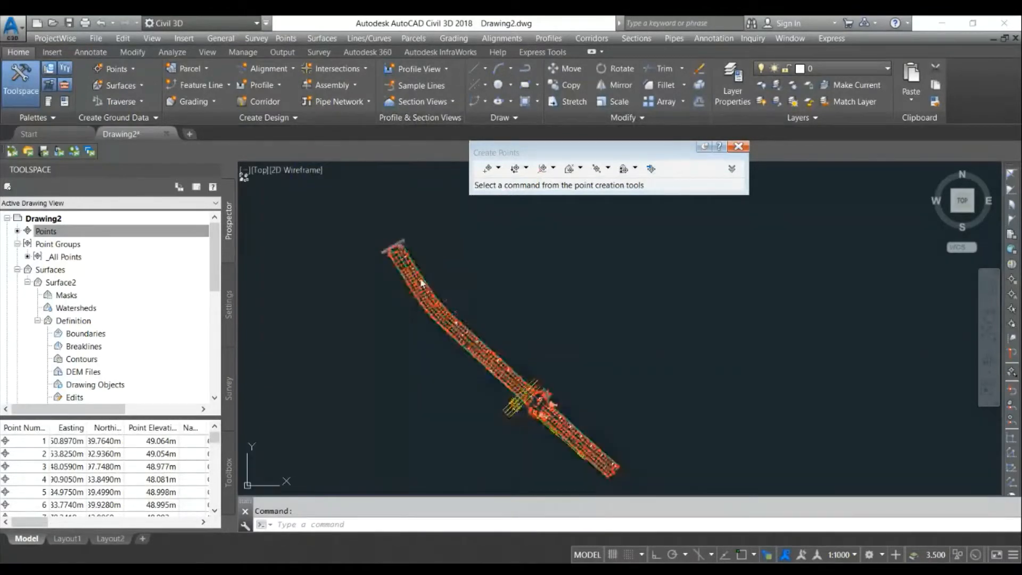
left_click(71, 259)
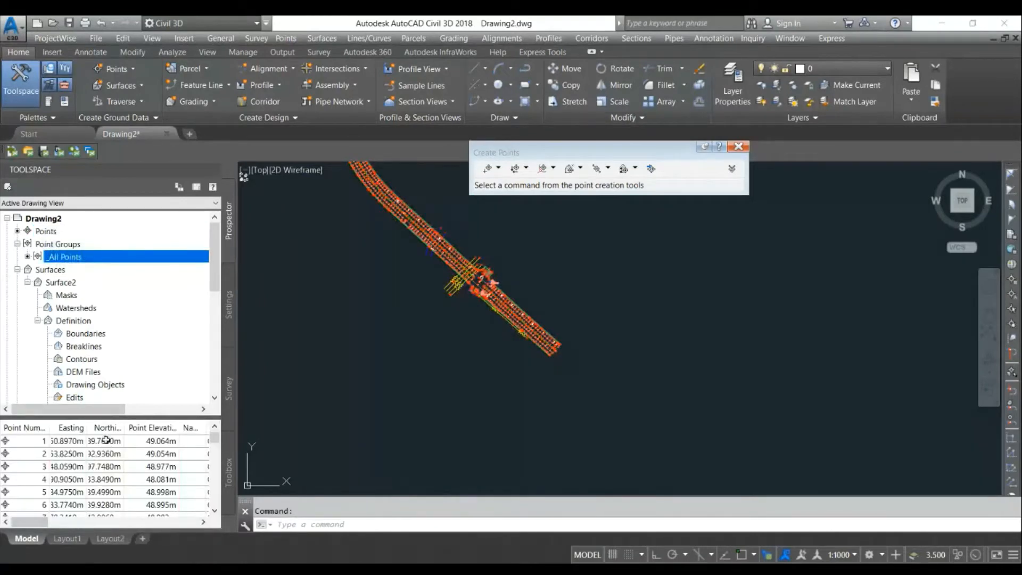
scroll(93, 342, "down", 1)
scroll(56, 248, "down", 1)
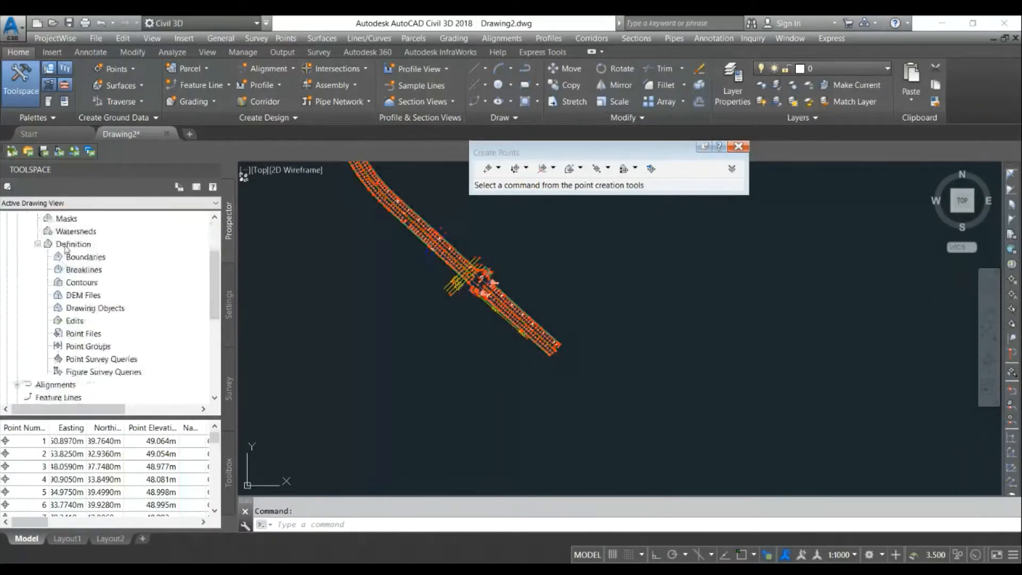
left_click(91, 347)
right_click(98, 349)
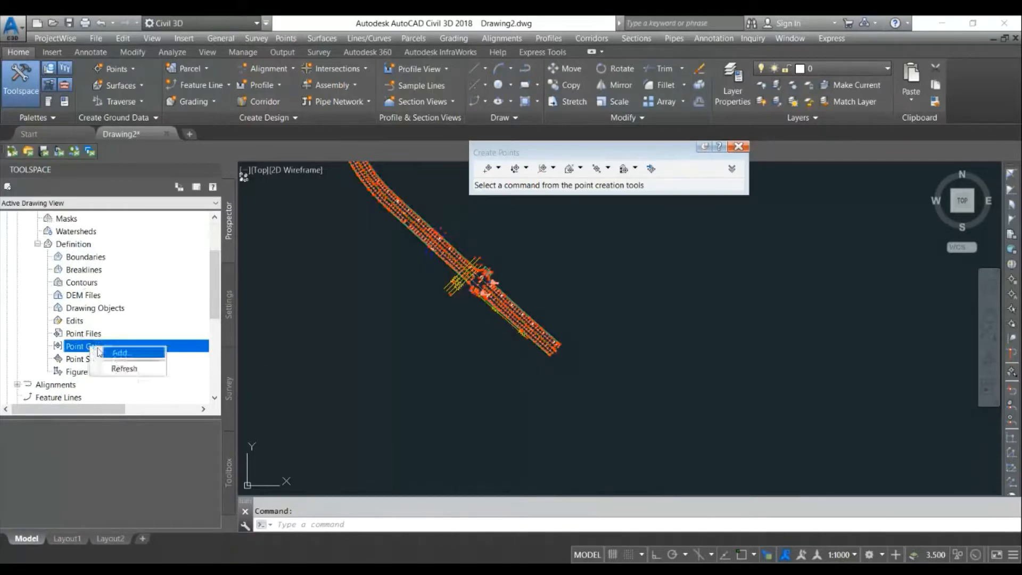
left_click(103, 352)
left_click(423, 270)
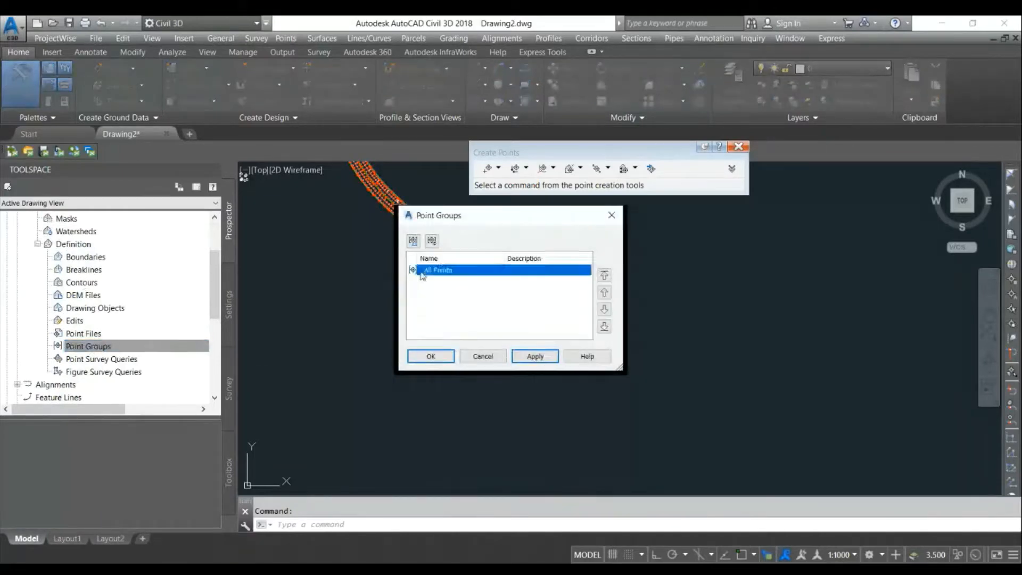
left_click(431, 356)
- Inspect Surface2 in the Object Viewer, orbiting it briefly
left_click(449, 309)
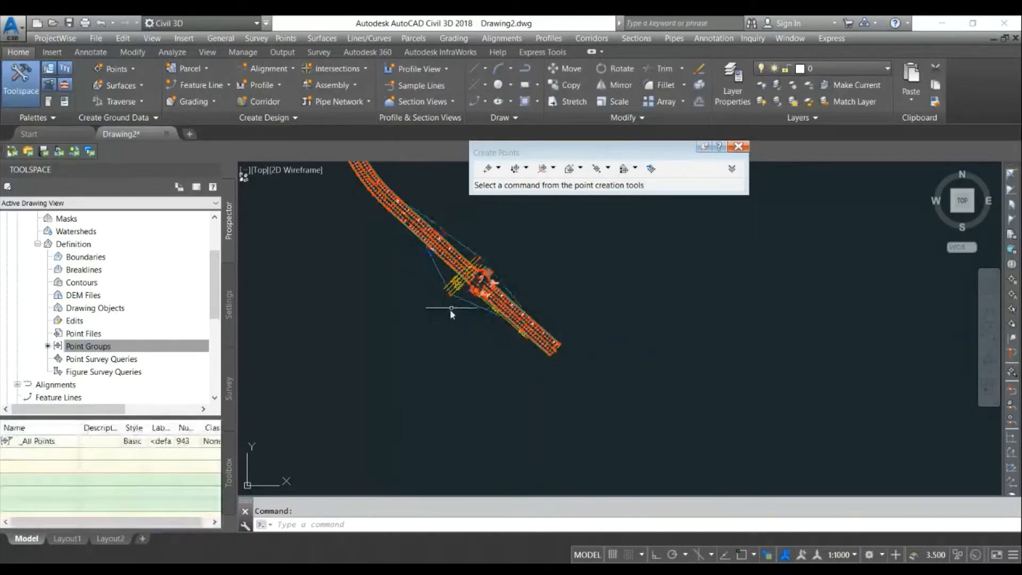
right_click(472, 253)
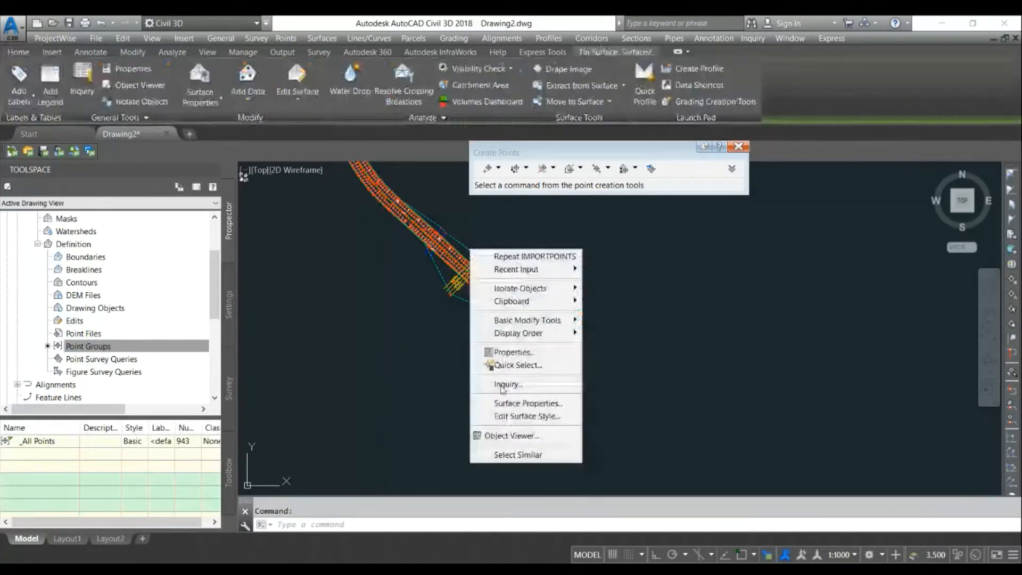
left_click(510, 436)
left_click_drag(464, 419, 446, 260)
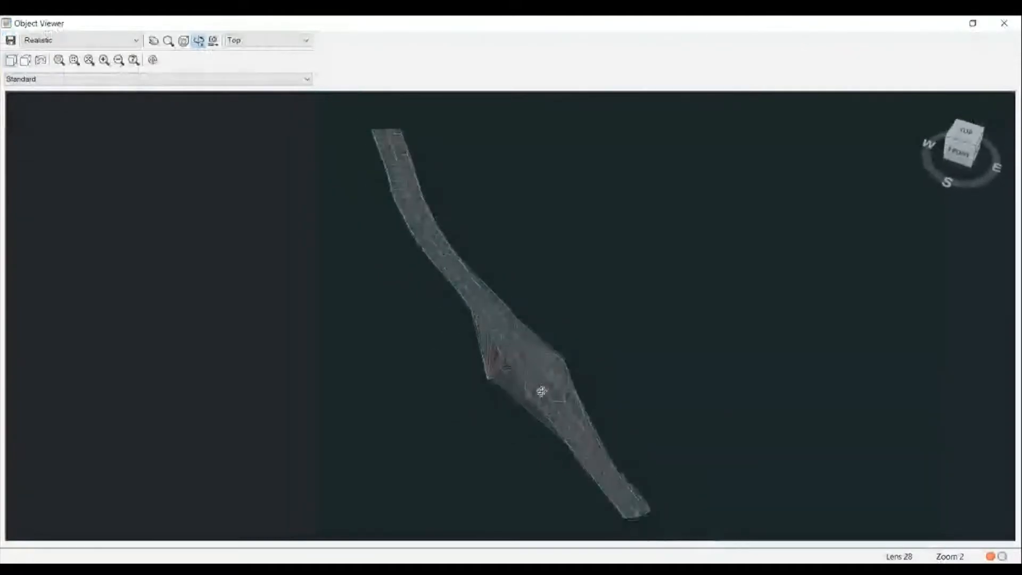
left_click(1004, 23)
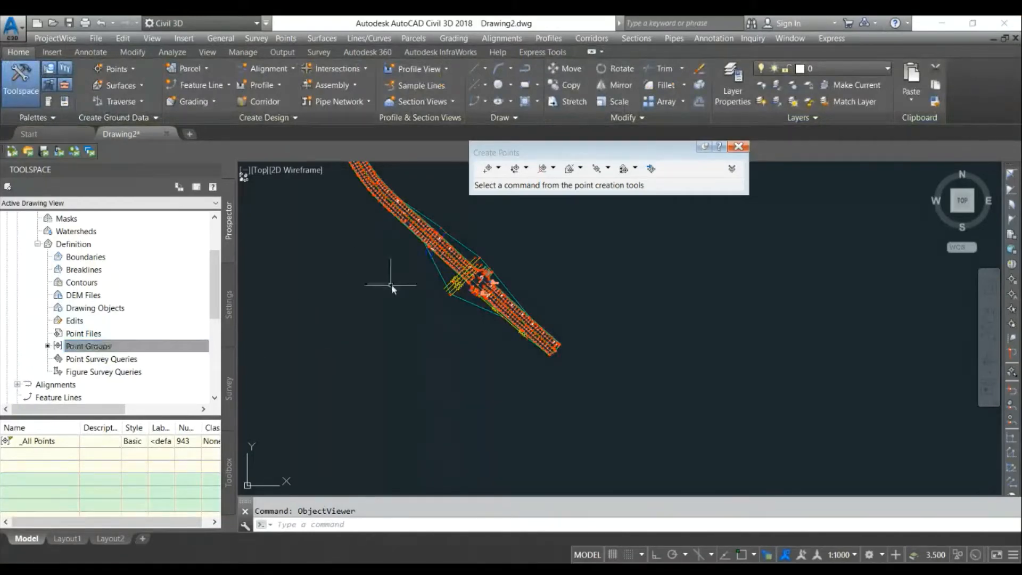
- Zoom in and out across the drawing to examine the surface triangulation and imported point labels
scroll(452, 309, "down", 4)
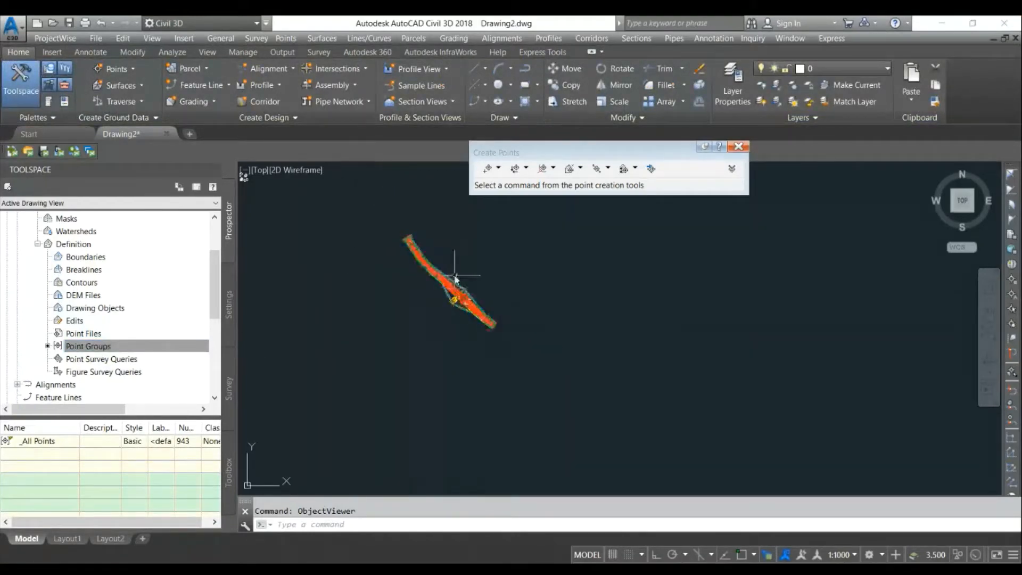
scroll(410, 245, "up", 2)
scroll(410, 245, "up", 3)
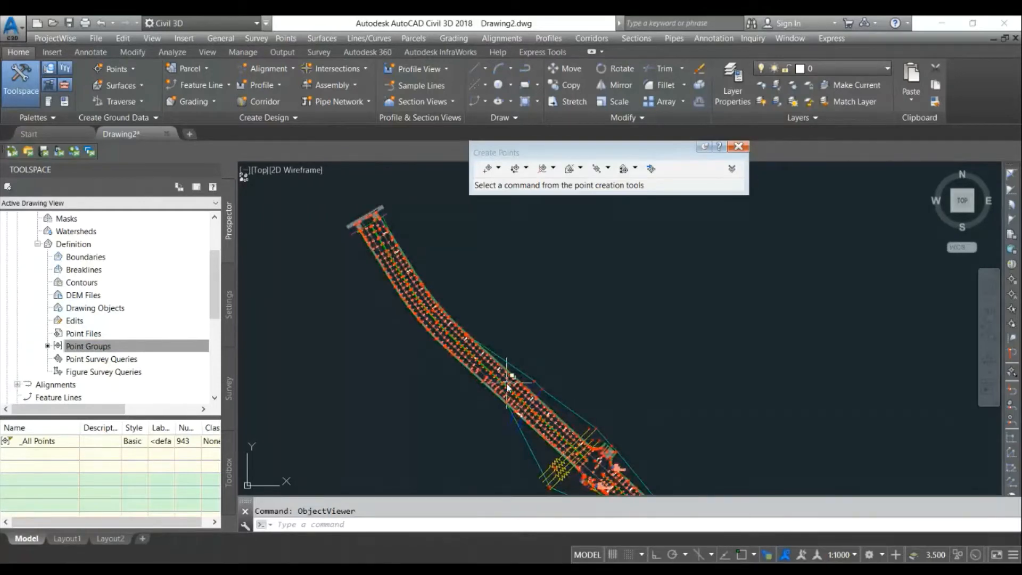
scroll(524, 396, "up", 2)
scroll(525, 397, "up", 3)
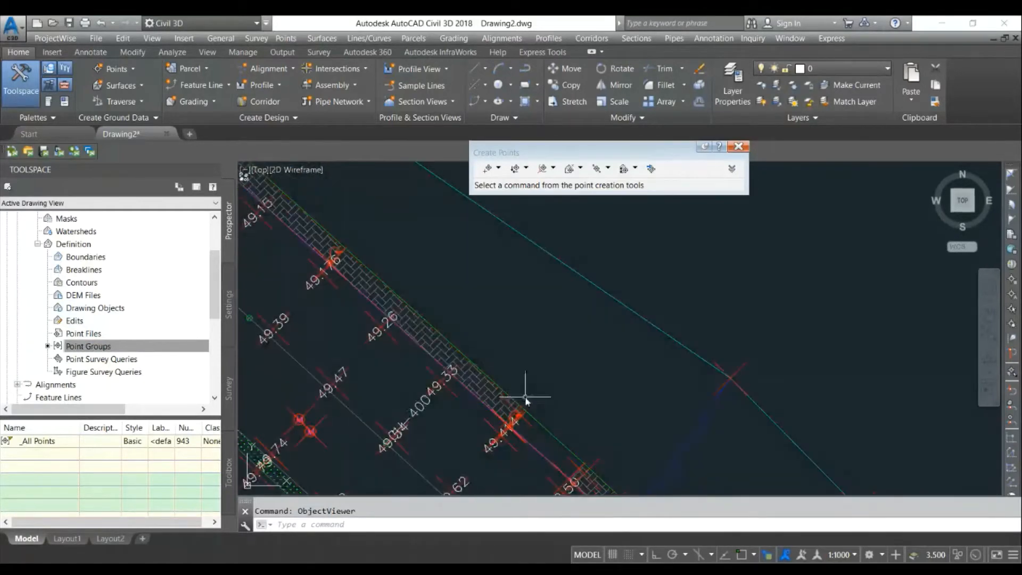
scroll(529, 399, "down", 4)
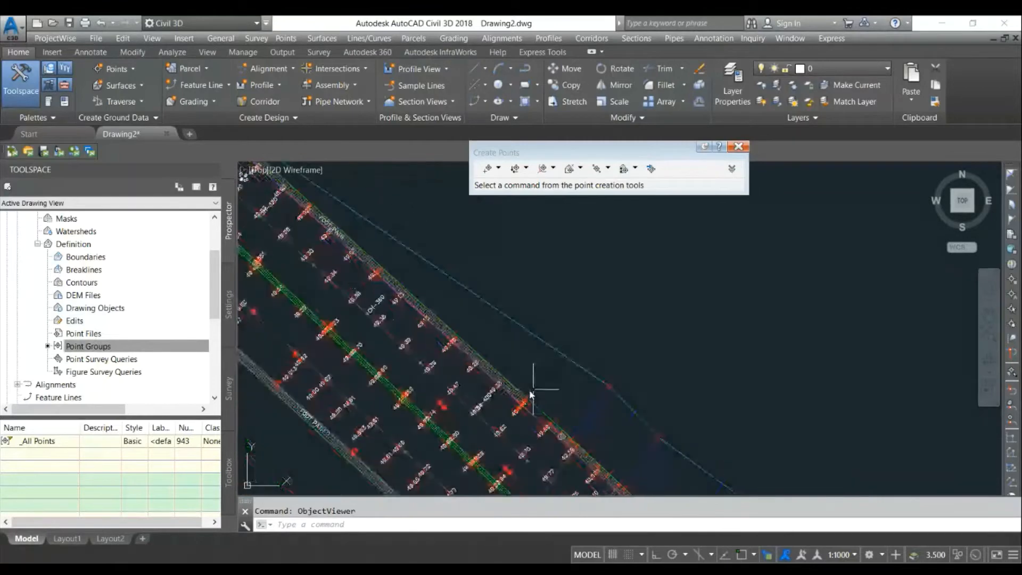
scroll(410, 298, "down", 4)
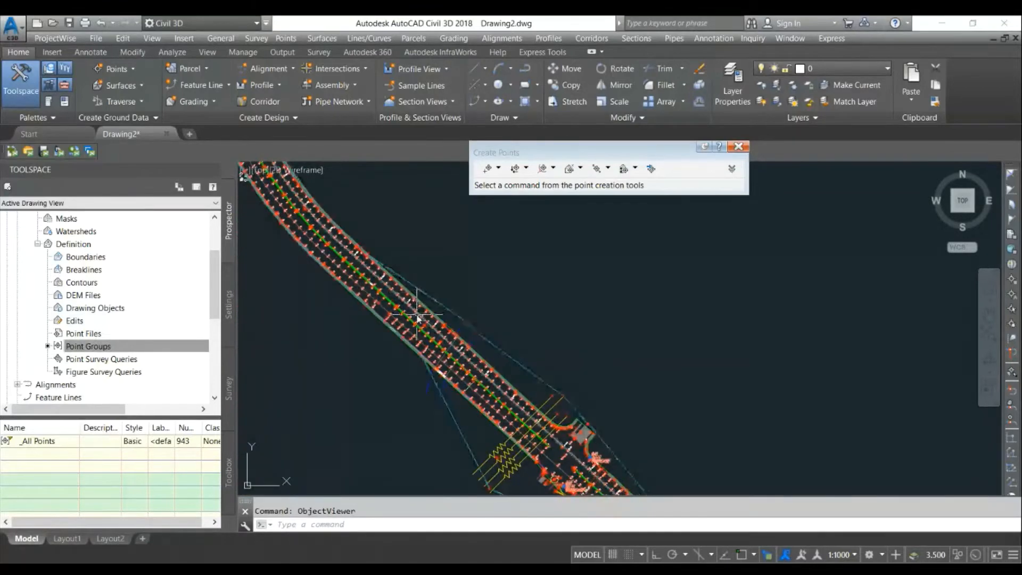
scroll(411, 302, "down", 3)
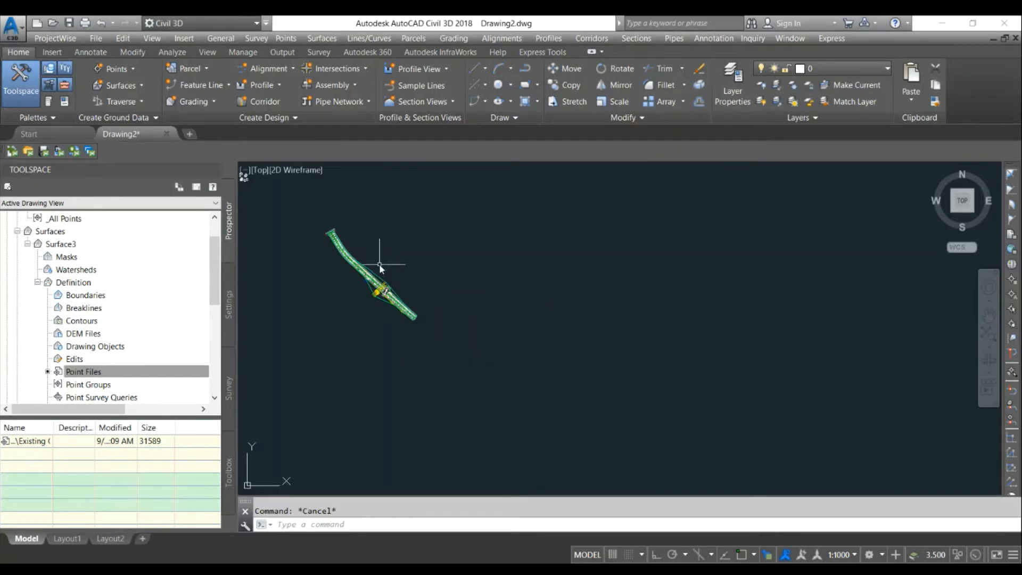
- Inspect Surface3 in the Object Viewer, orbiting it to view its 3D shape
scroll(378, 263, "up", 2)
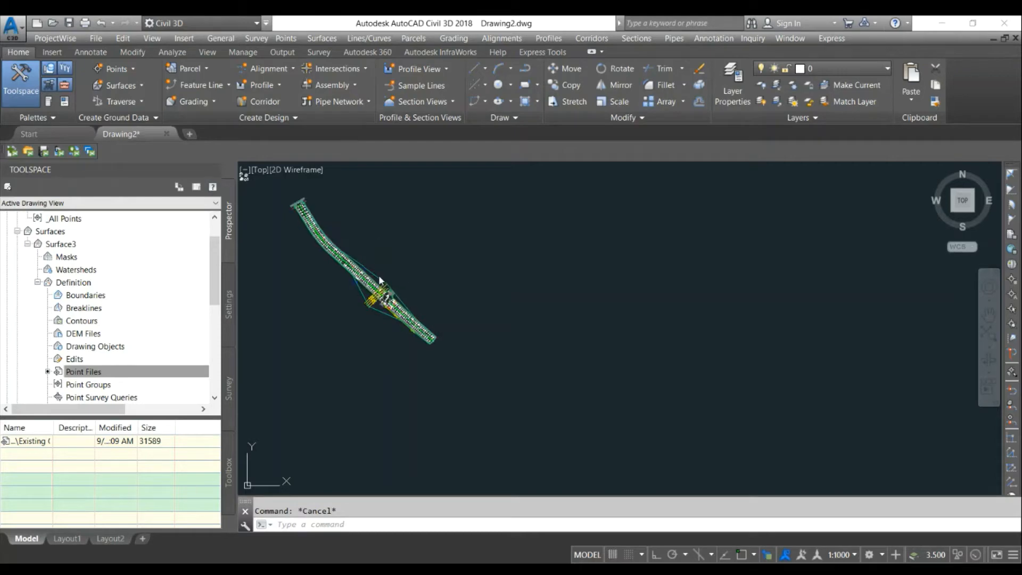
left_click(380, 277)
right_click(379, 276)
left_click(420, 461)
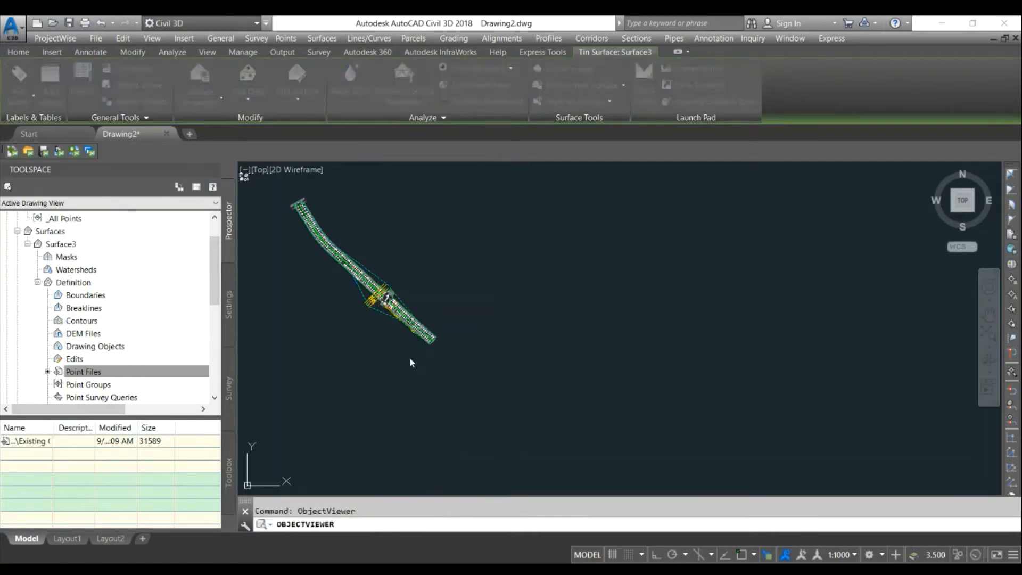
left_click_drag(430, 359, 486, 336)
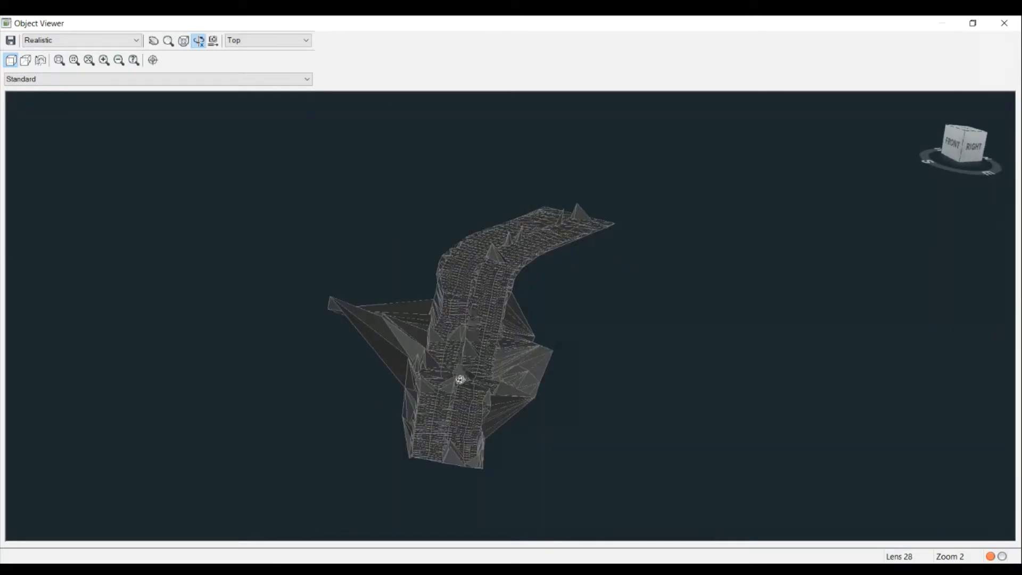
left_click(1005, 23)
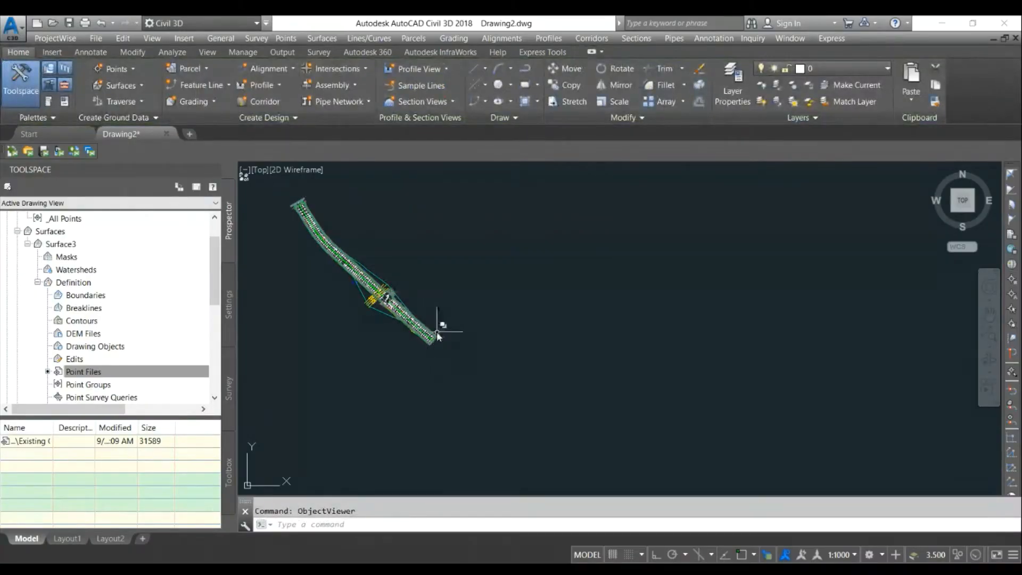
- Create a new TIN surface with the default settings
mouse_move(432, 335)
scroll(432, 336, "up", 2)
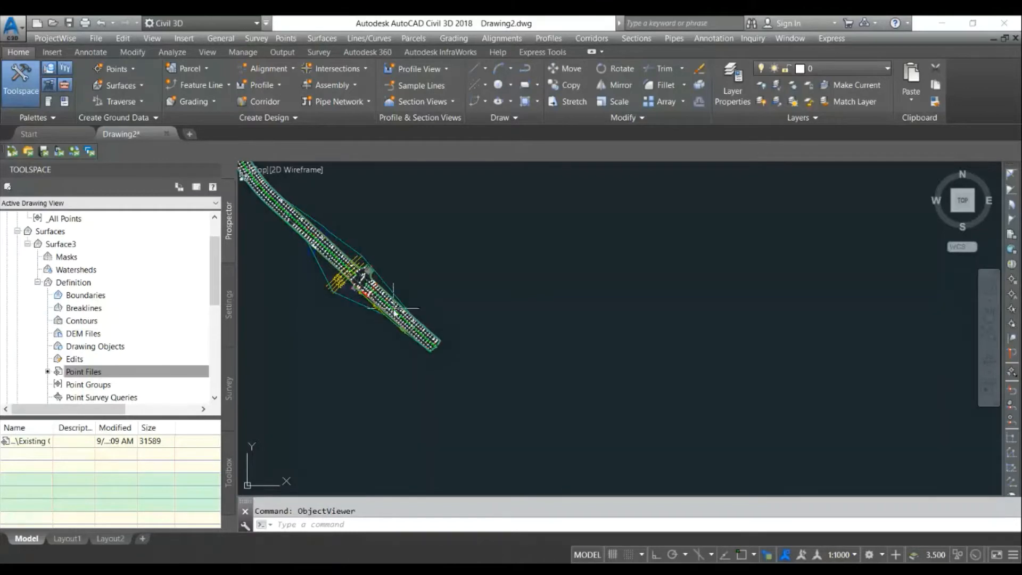
scroll(397, 324, "down", 2)
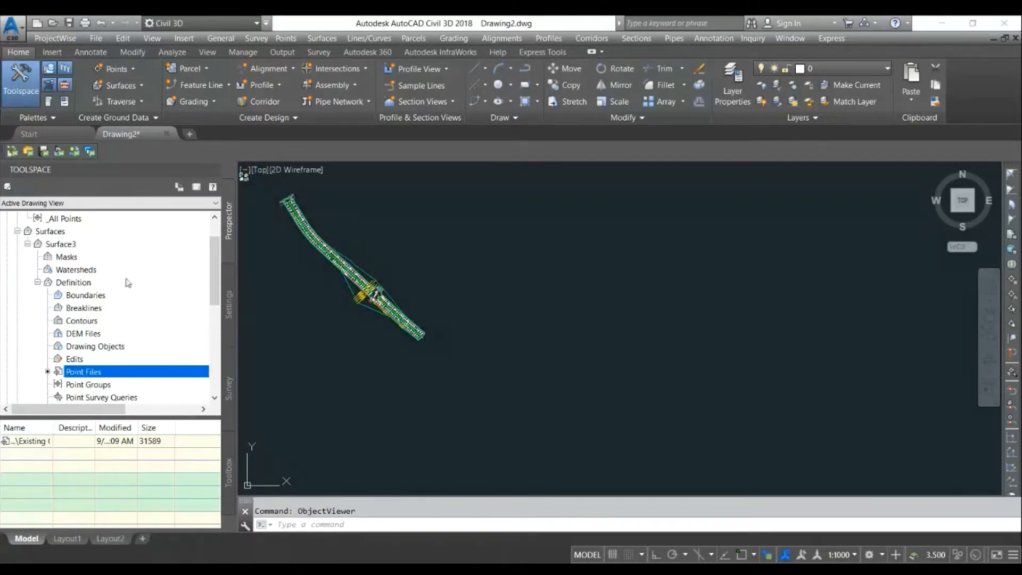
scroll(84, 261, "up", 1)
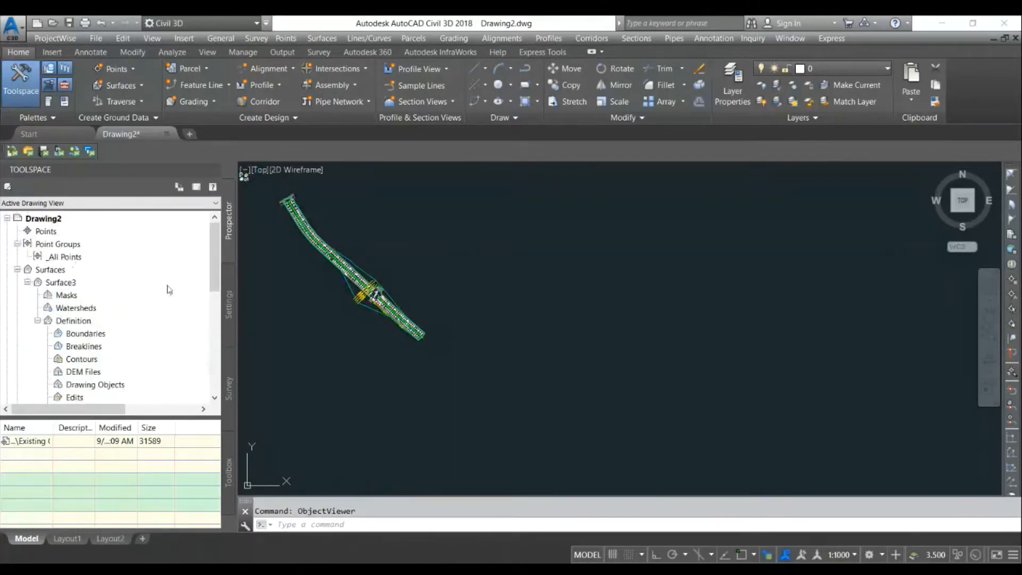
left_click(28, 283)
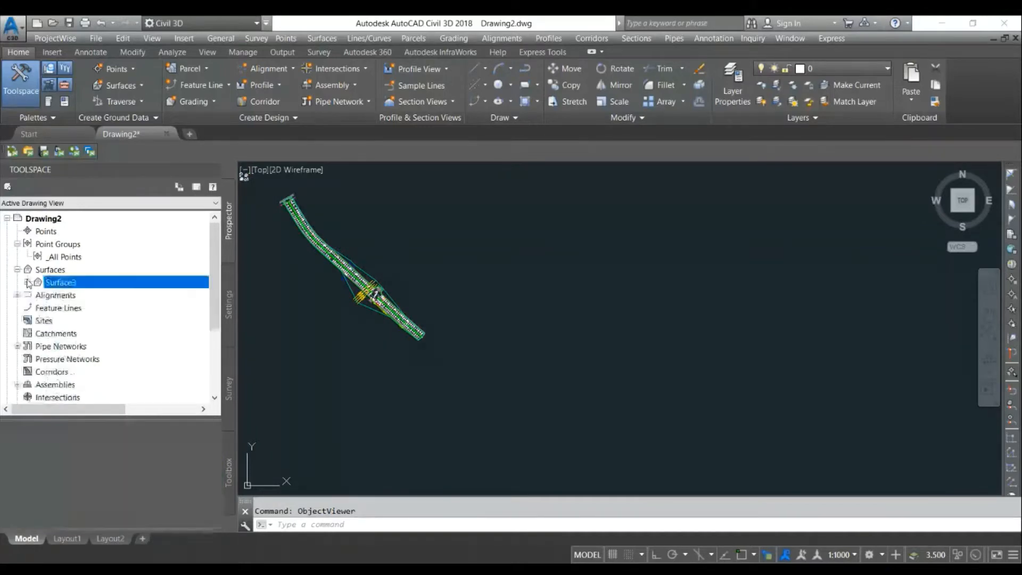
right_click(49, 274)
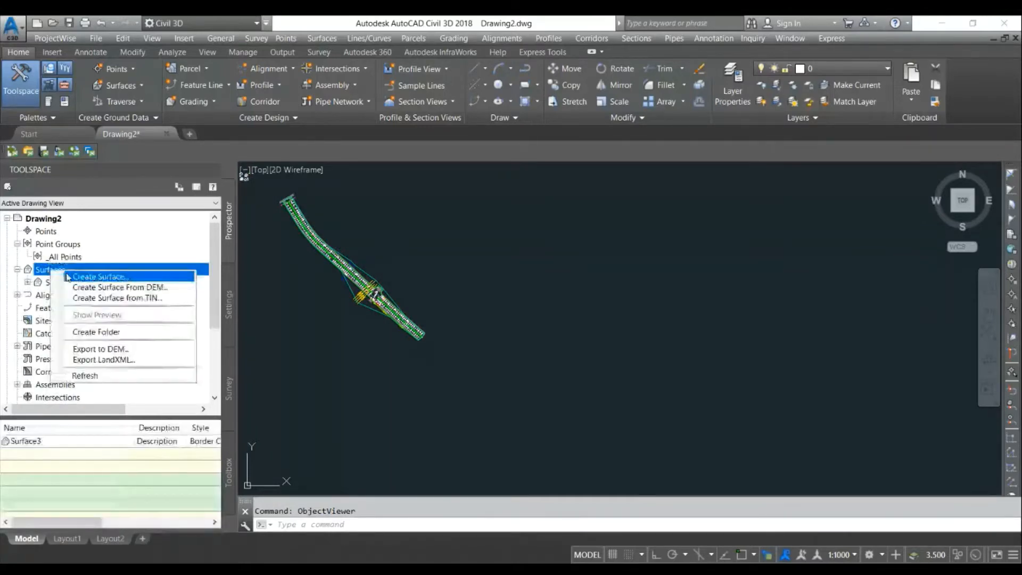
left_click(80, 279)
left_click(536, 402)
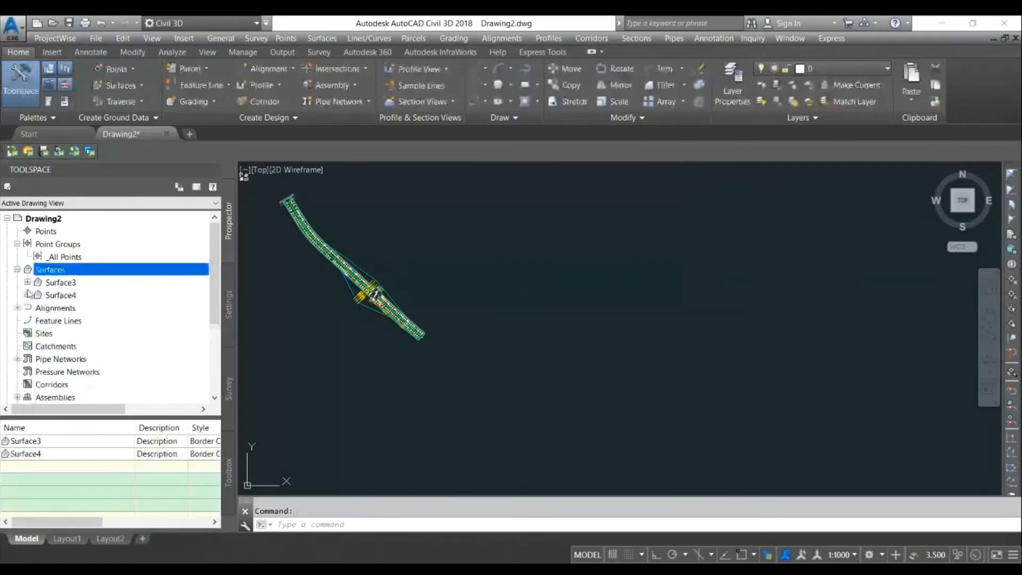
- Start importing points into the drawing and choose Road.txt as the source file
right_click(44, 234)
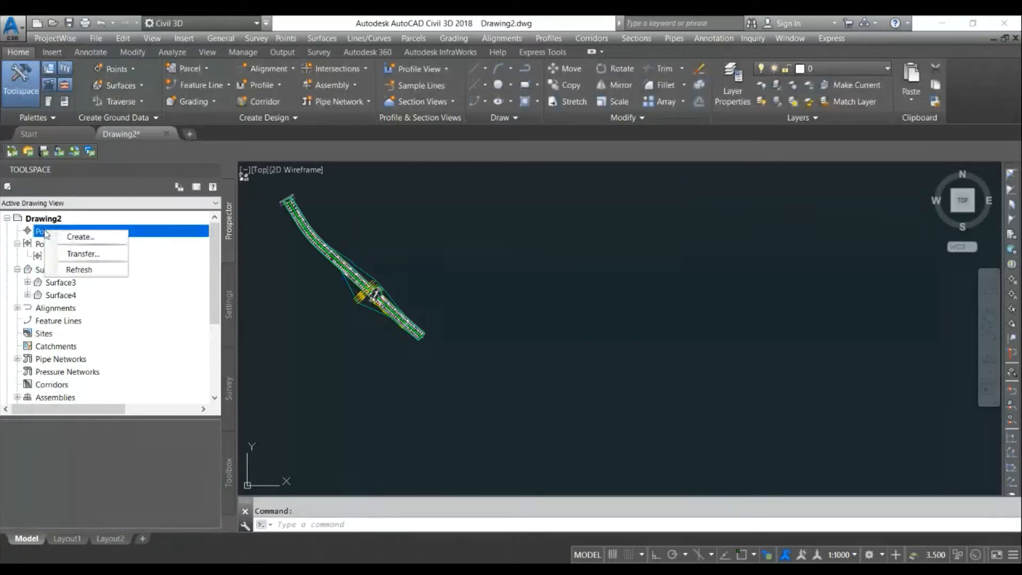
left_click(75, 238)
left_click(649, 169)
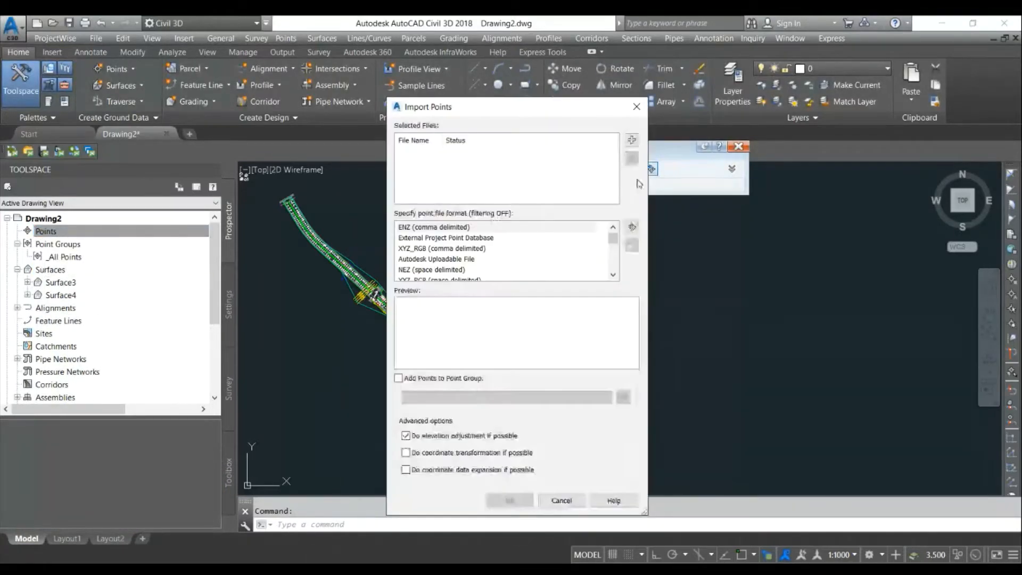
left_click(631, 140)
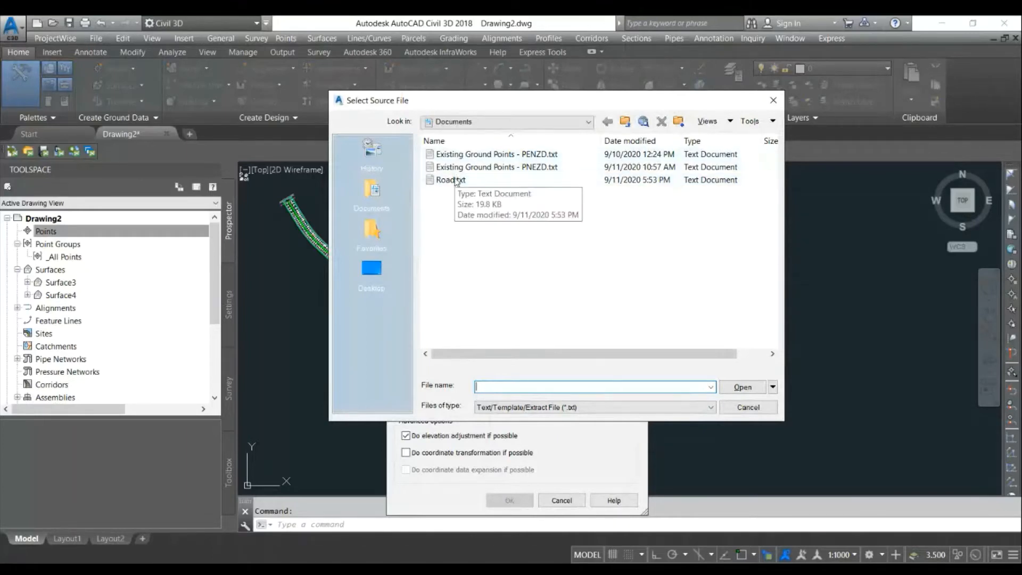
left_click_drag(508, 100, 734, 93)
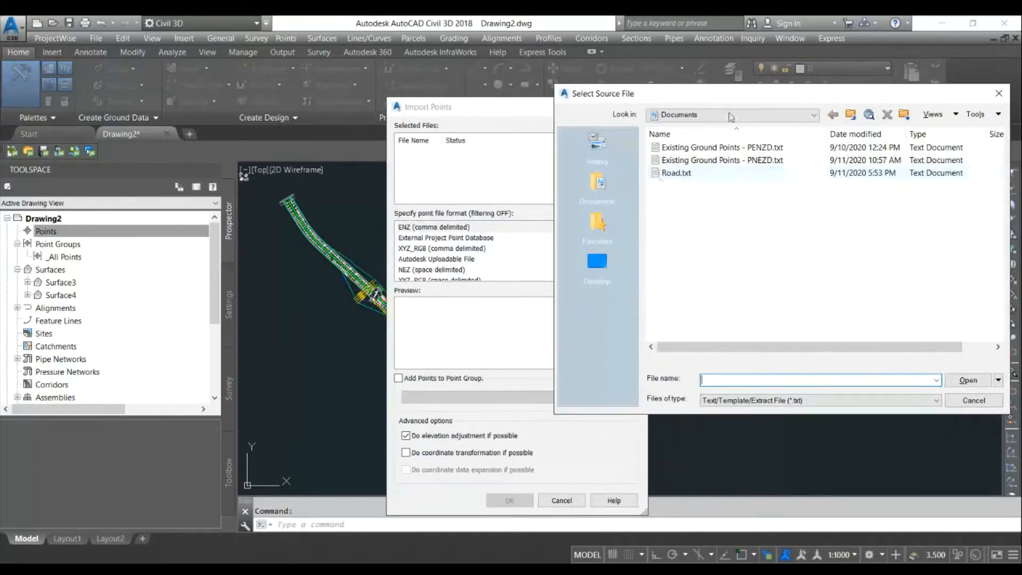
left_click(685, 176)
double_click(684, 178)
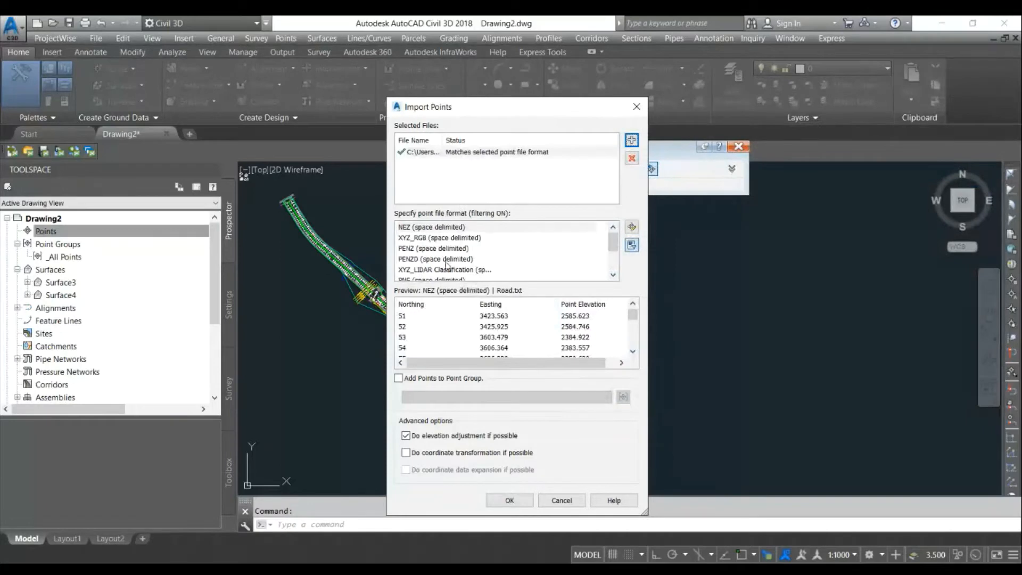
- Import the points in PNEZD (space delimited) format into a new point group named Road
scroll(448, 262, "down", 2)
left_click(448, 259)
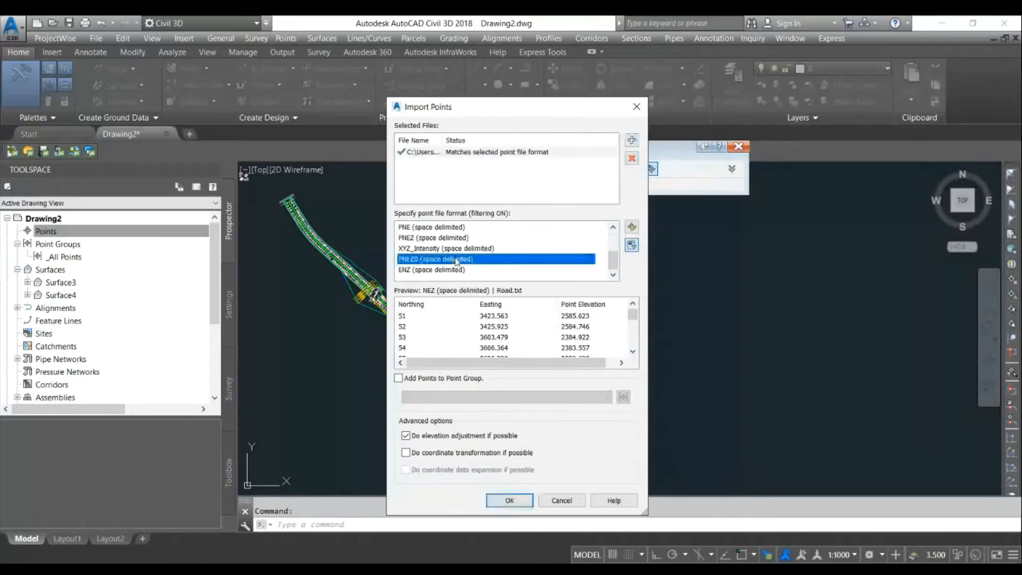
left_click(399, 378)
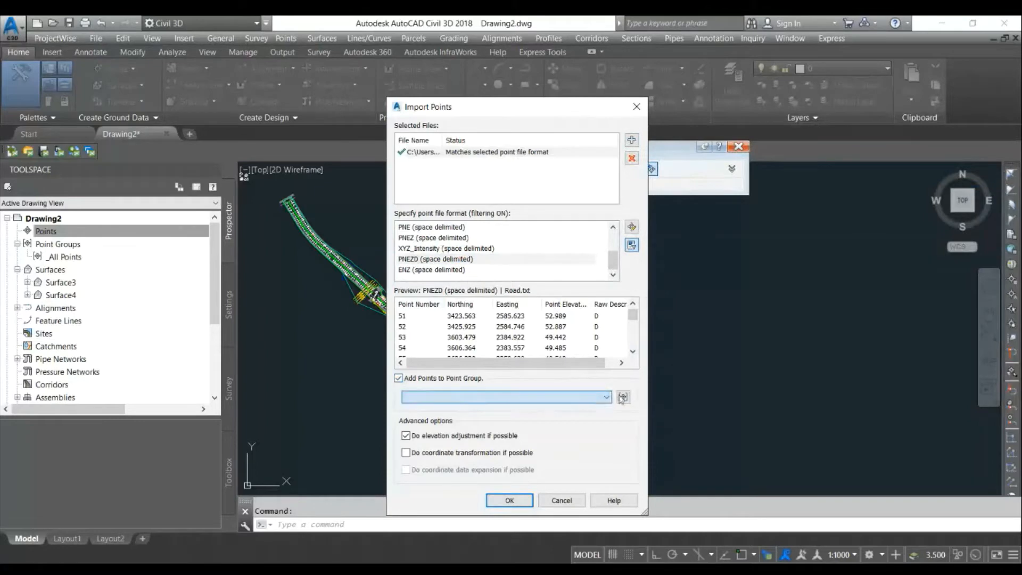
left_click(623, 397)
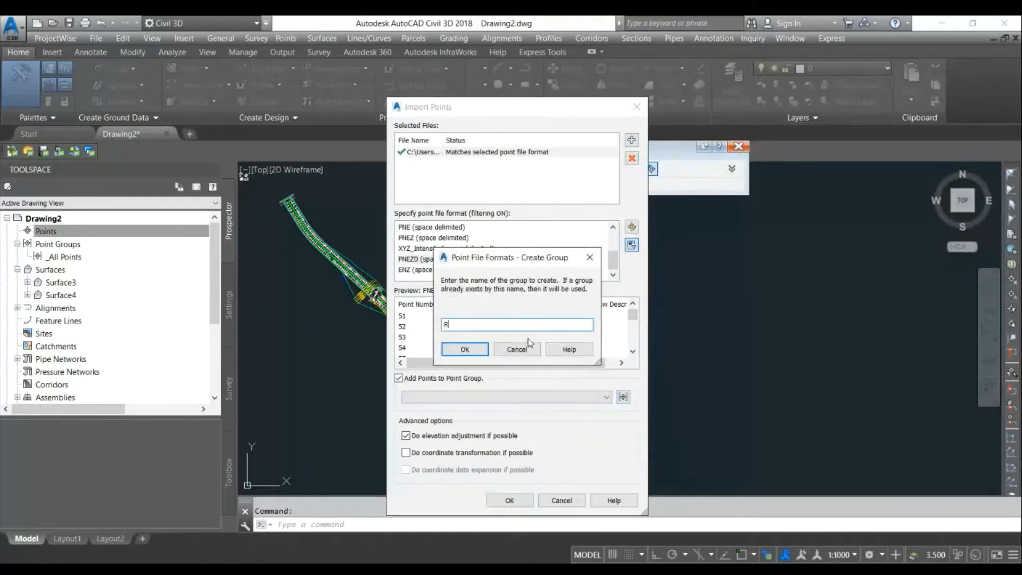
left_click(474, 350)
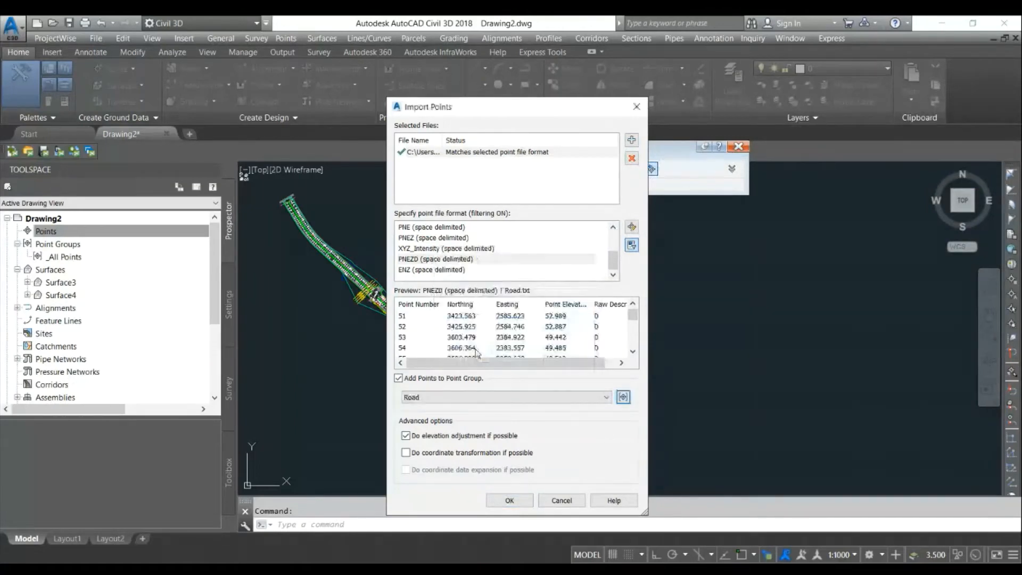
left_click(508, 500)
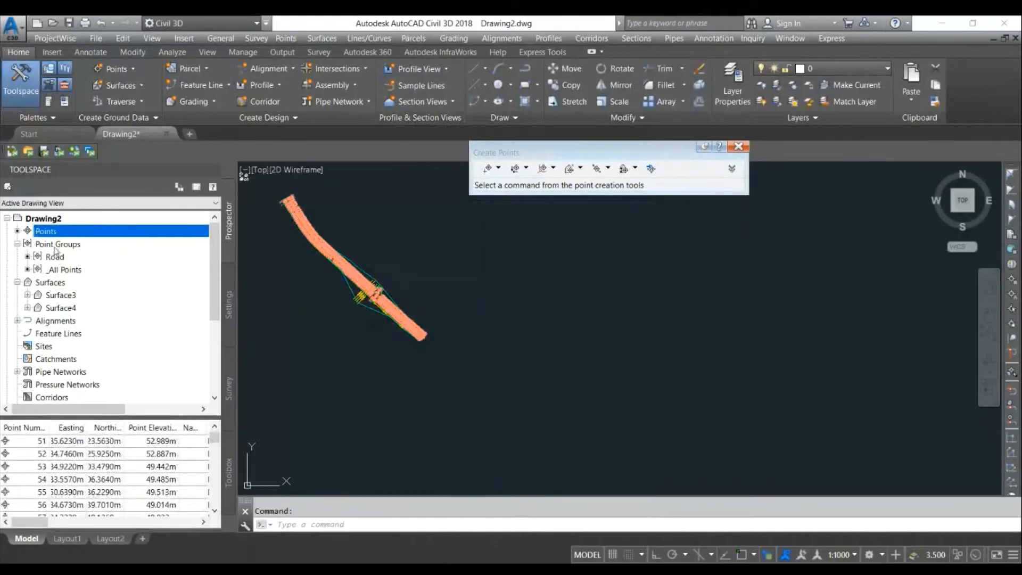
- Review the Road point group's points and their descriptions in the point list
left_click(54, 258)
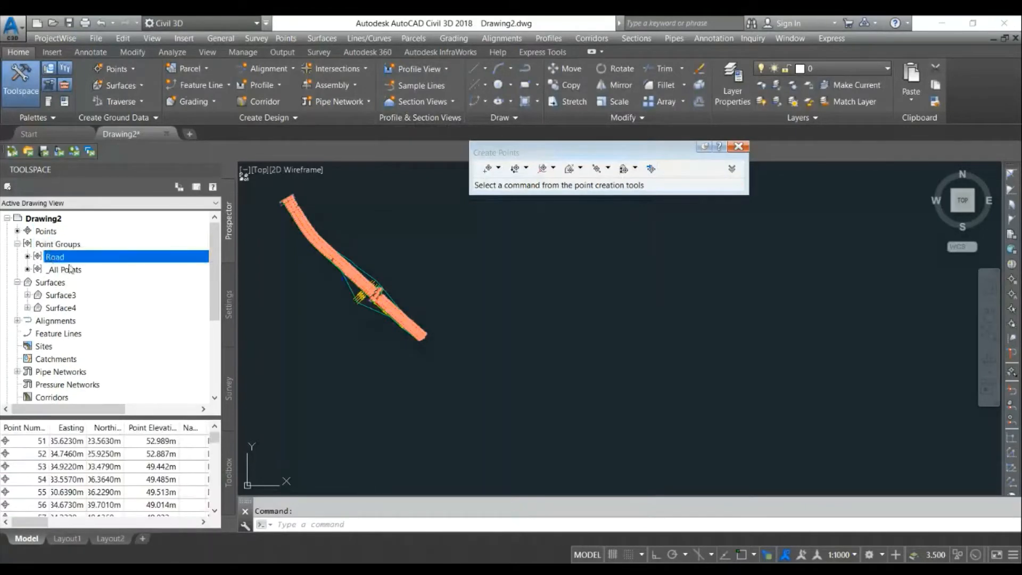
left_click(73, 454)
left_click_drag(33, 522, 51, 522)
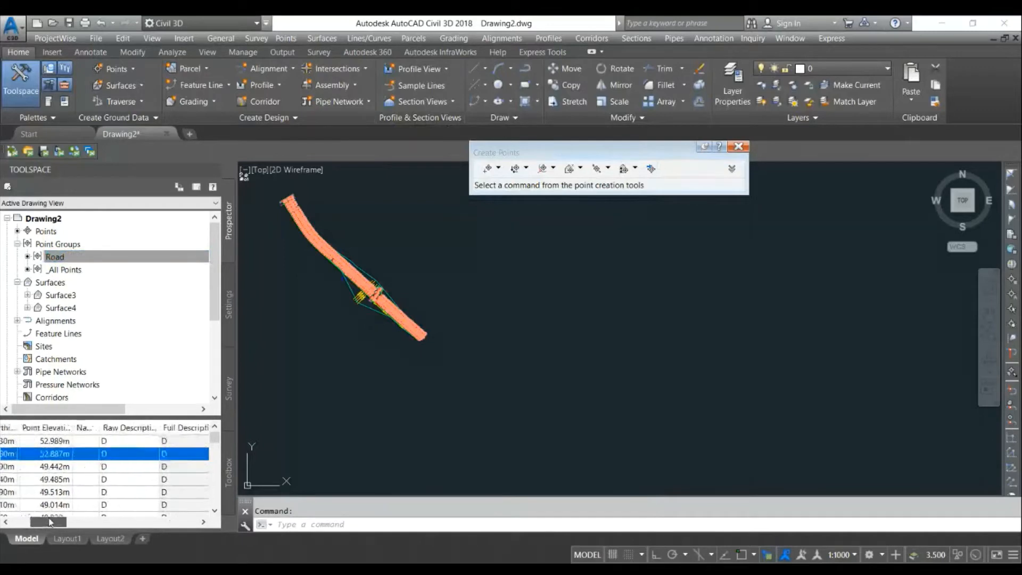
scroll(108, 447, "down", 3)
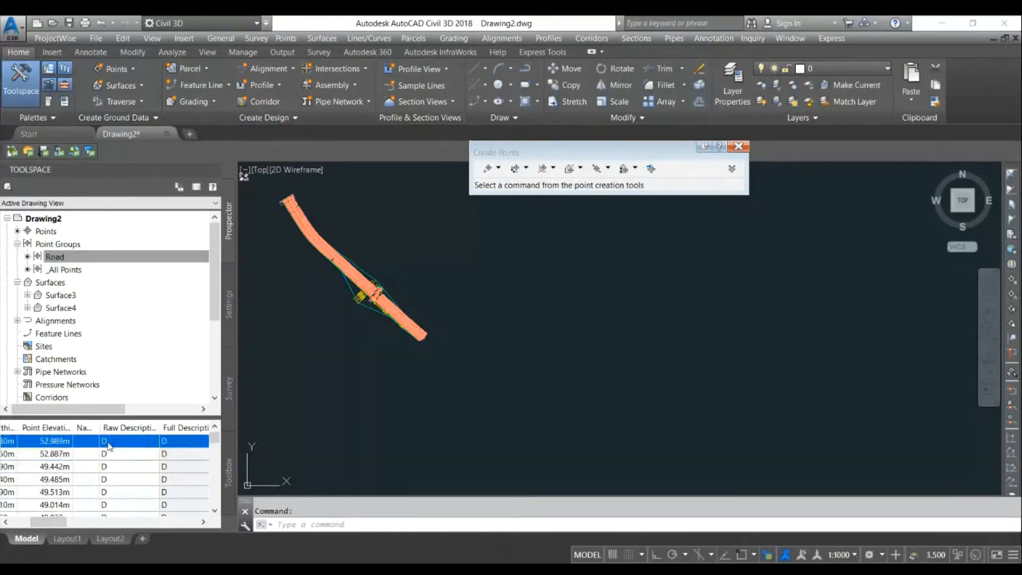
scroll(108, 462, "down", 3)
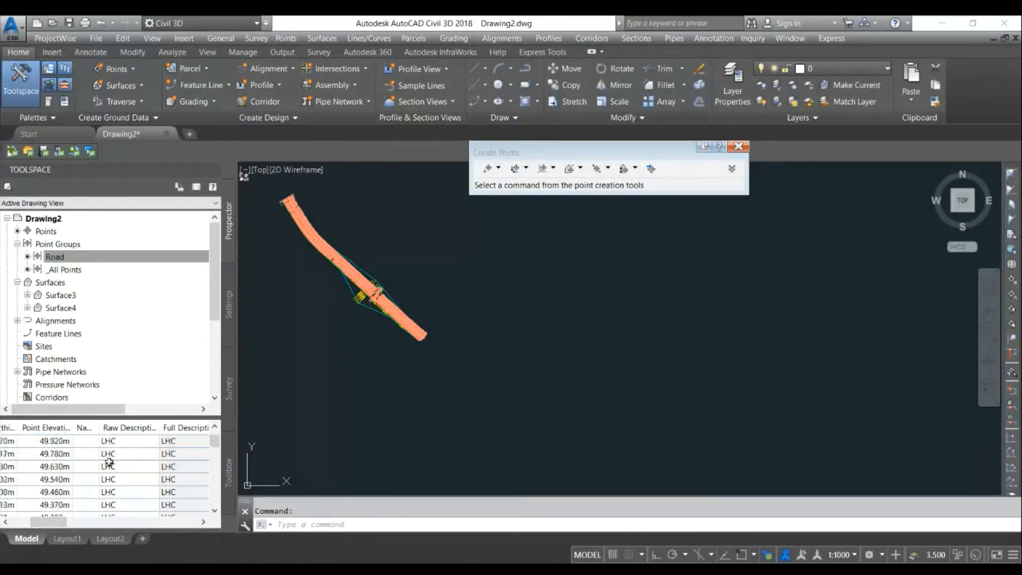
scroll(113, 456, "down", 3)
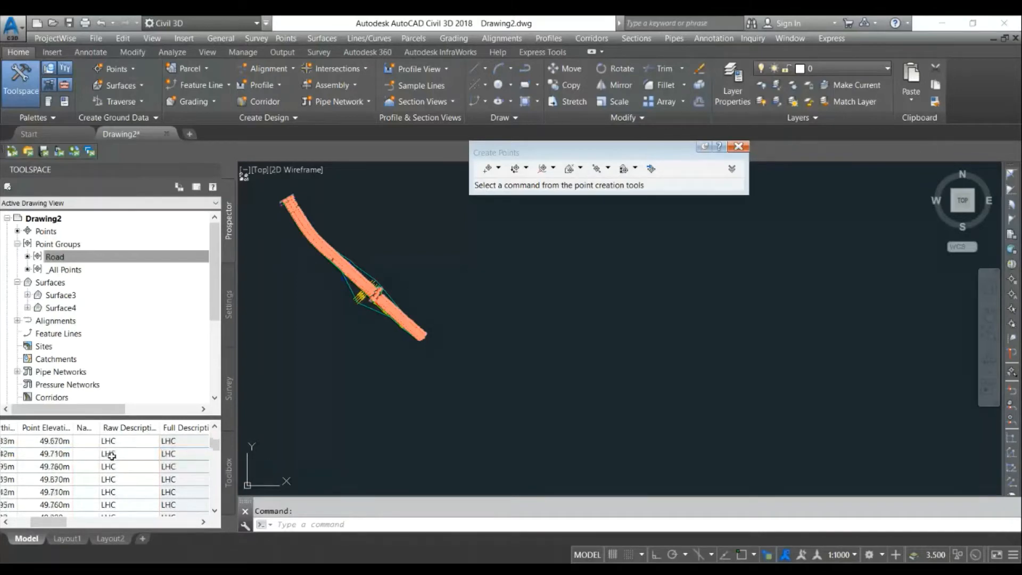
mouse_move(215, 446)
left_mouse_down()
mouse_move(215, 504)
mouse_move(212, 432)
left_mouse_up()
left_click_drag(48, 522, 22, 523)
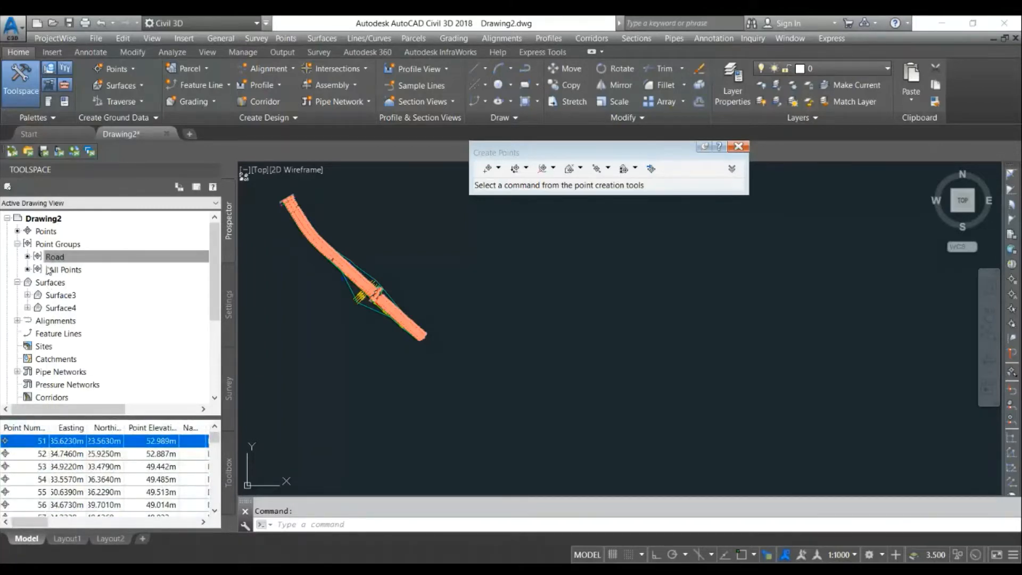
- Add the Road point group to Surface4's definition
left_click(27, 308)
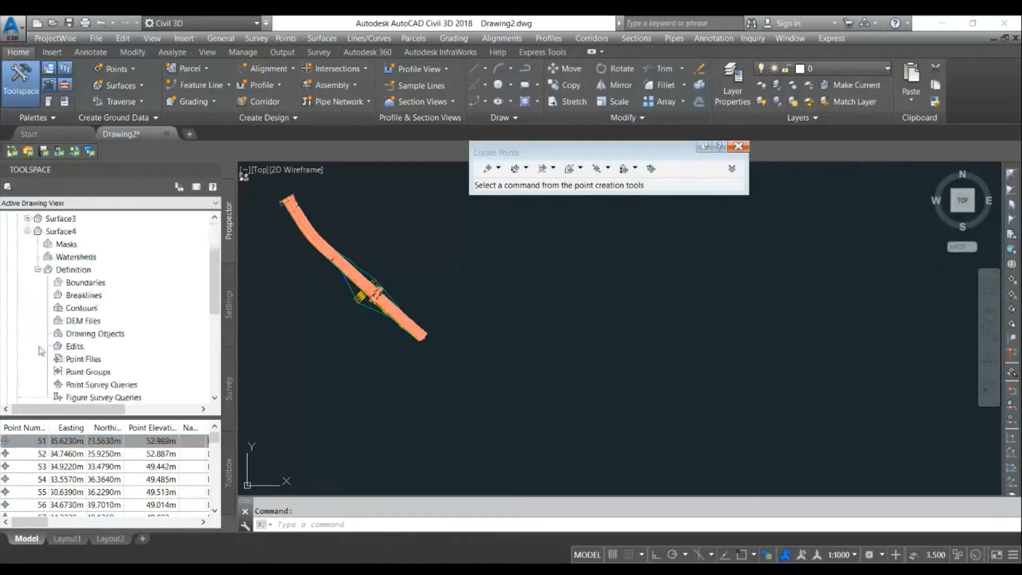
right_click(90, 372)
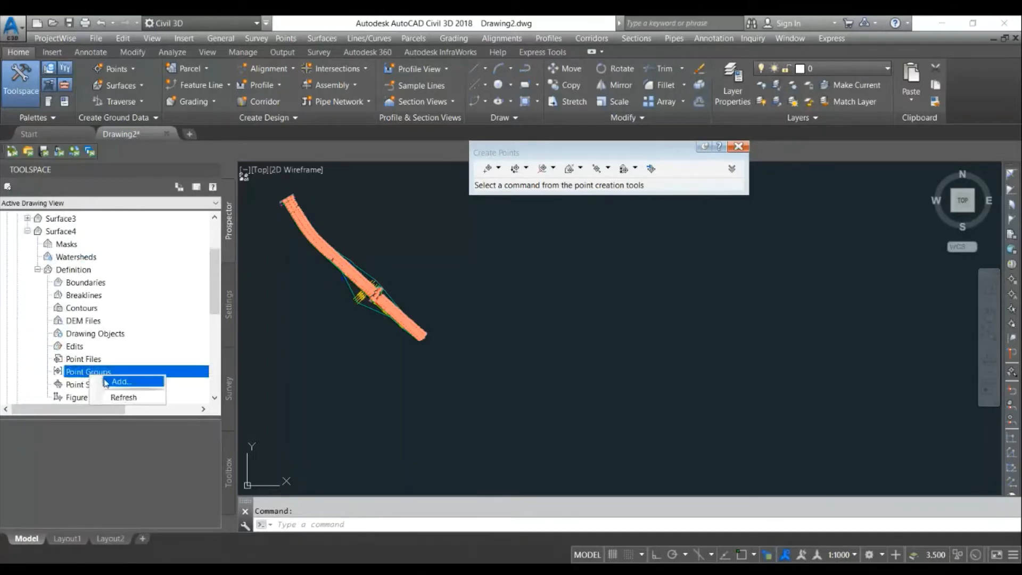
left_click(128, 396)
left_click(426, 270)
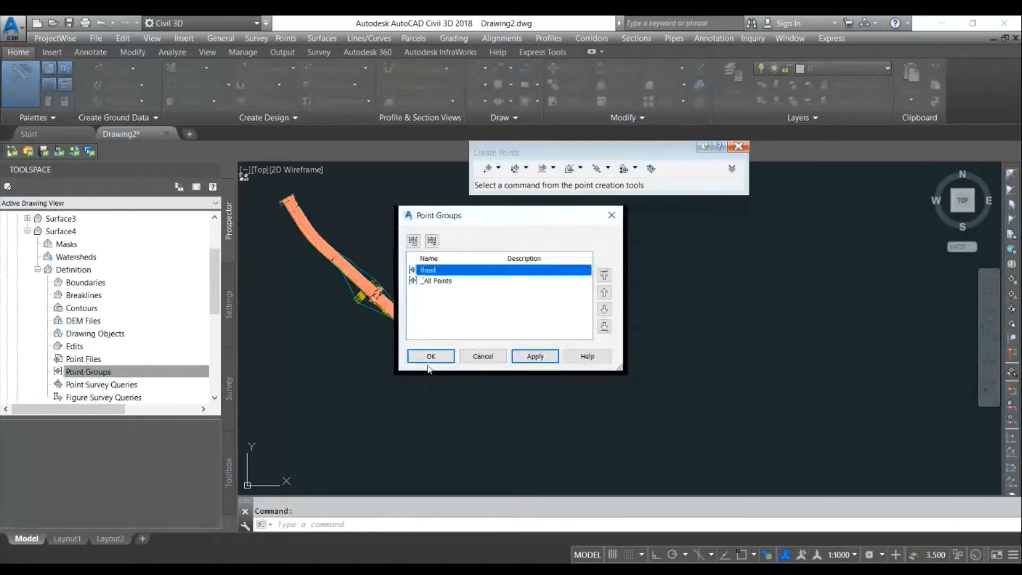
left_click(429, 356)
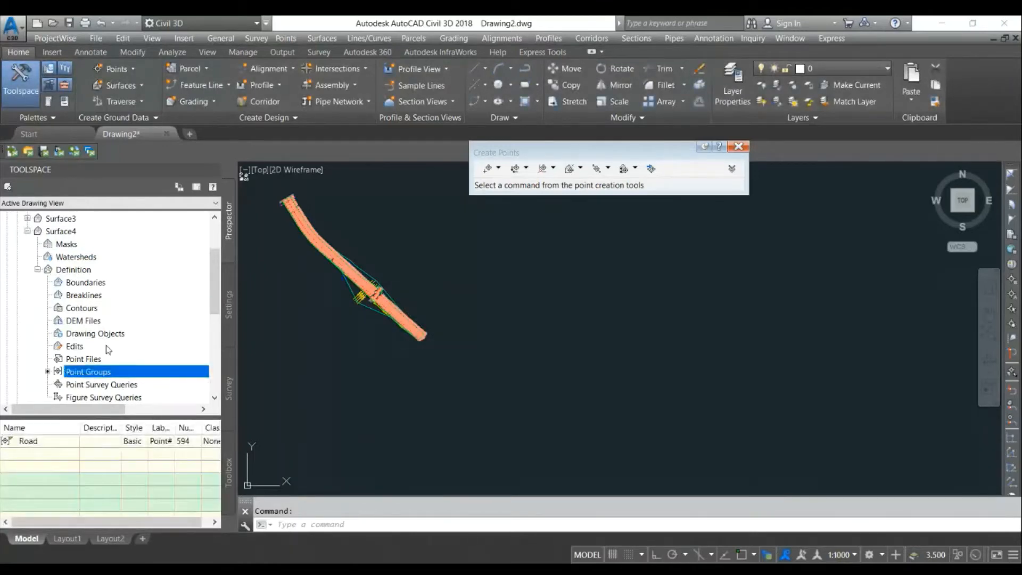
- Open Surface4's surface properties and review its settings
scroll(90, 320, "up", 1)
right_click(74, 272)
left_click(91, 276)
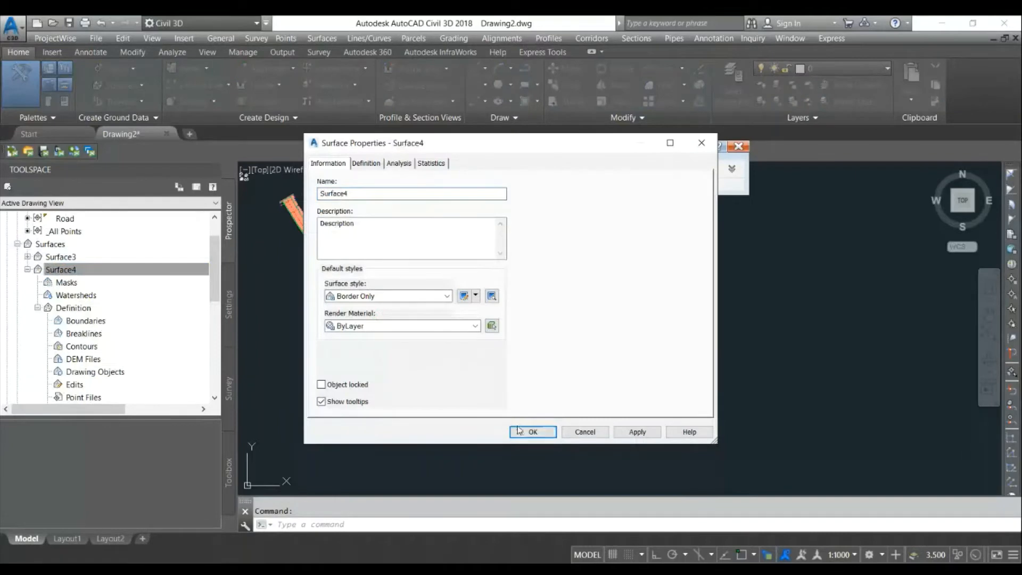
left_click(533, 432)
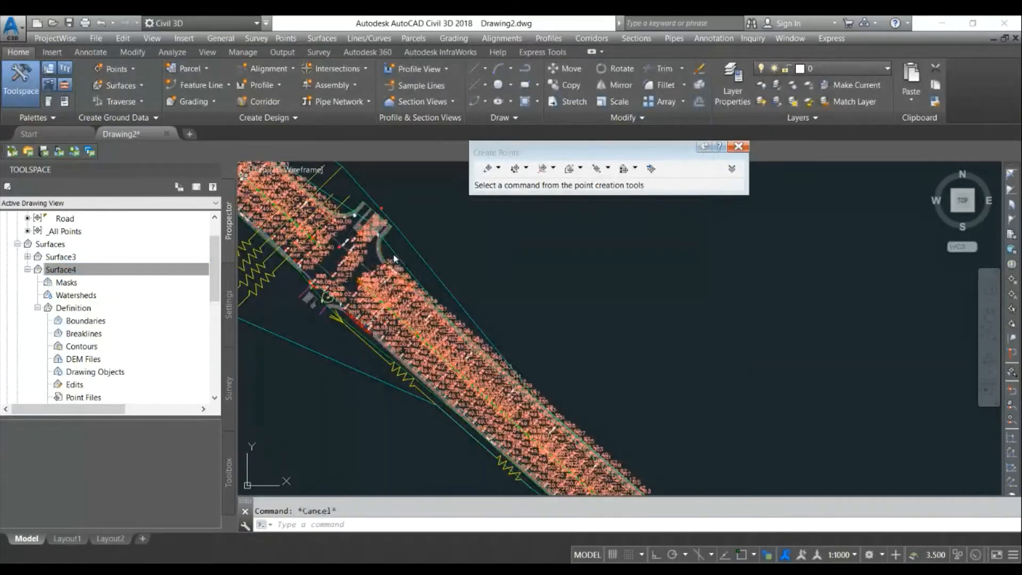
- Inspect Surface4 in the Object Viewer, orbiting it to view its 3D shape
left_click(394, 255)
right_click(394, 255)
left_click(435, 441)
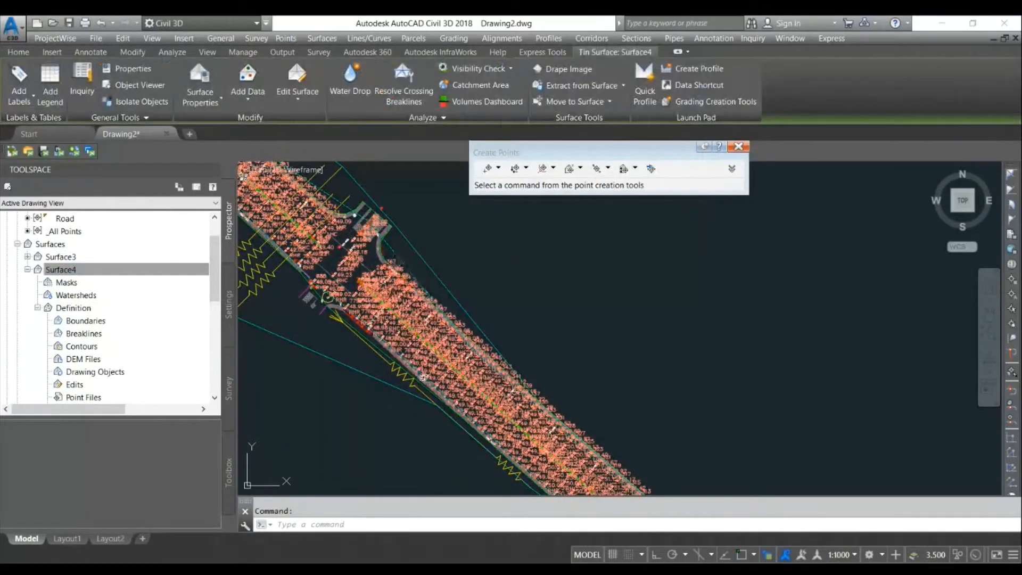
left_click_drag(404, 362, 533, 254)
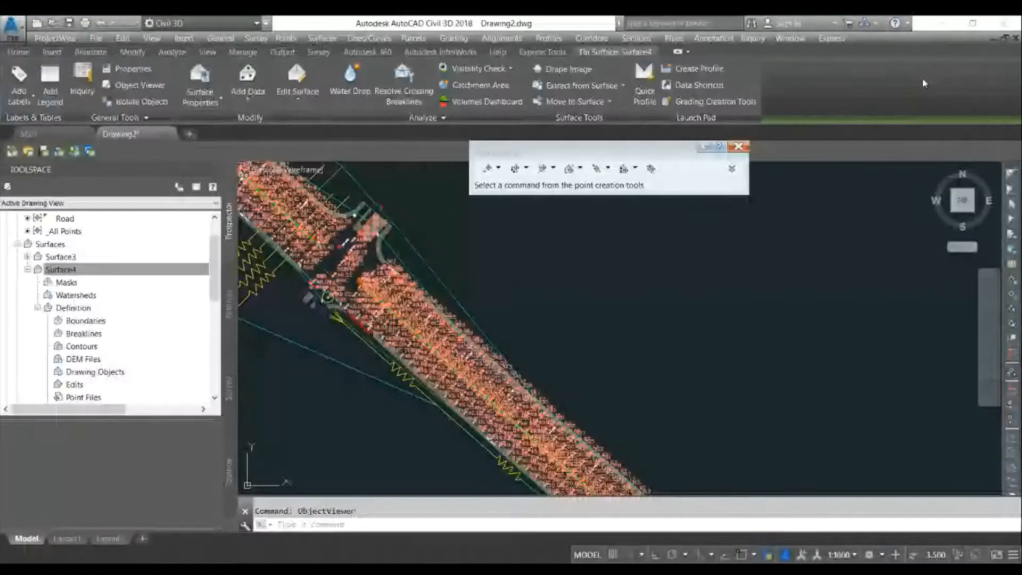
left_click(1004, 23)
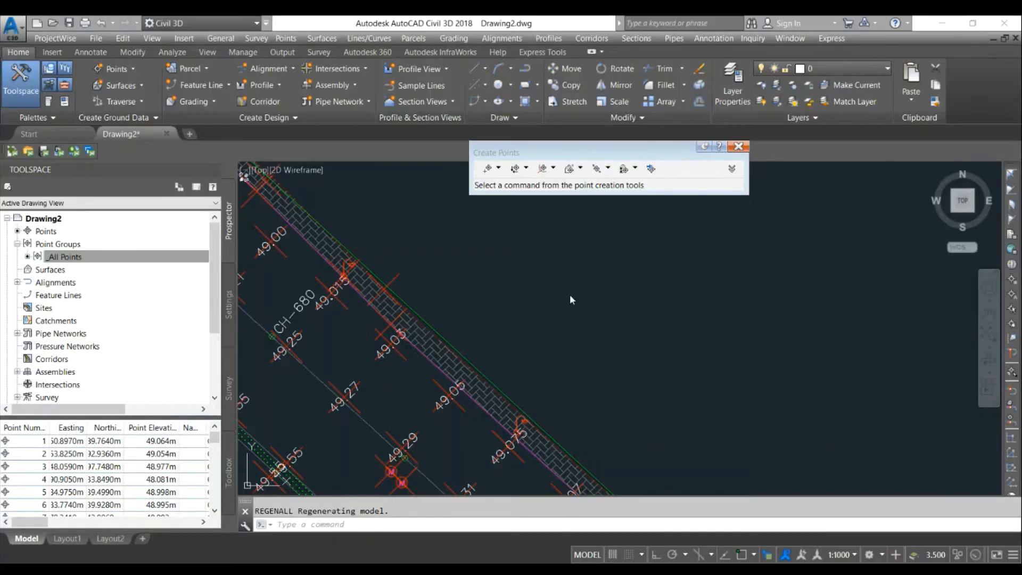
- Set the _All Points group's point label style to Description Only and apply it
scroll(569, 295, "down", 3)
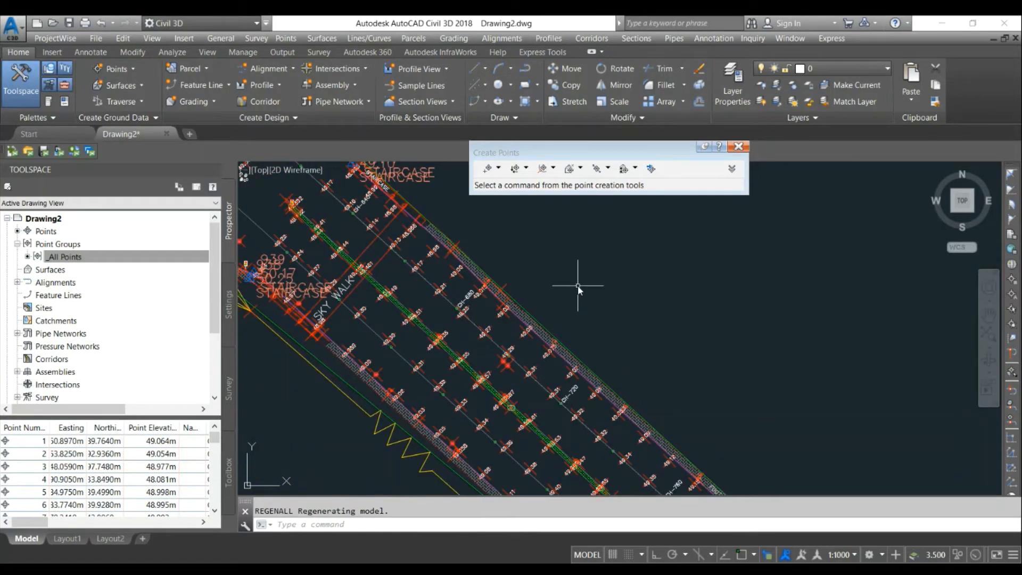
scroll(585, 282, "down", 5)
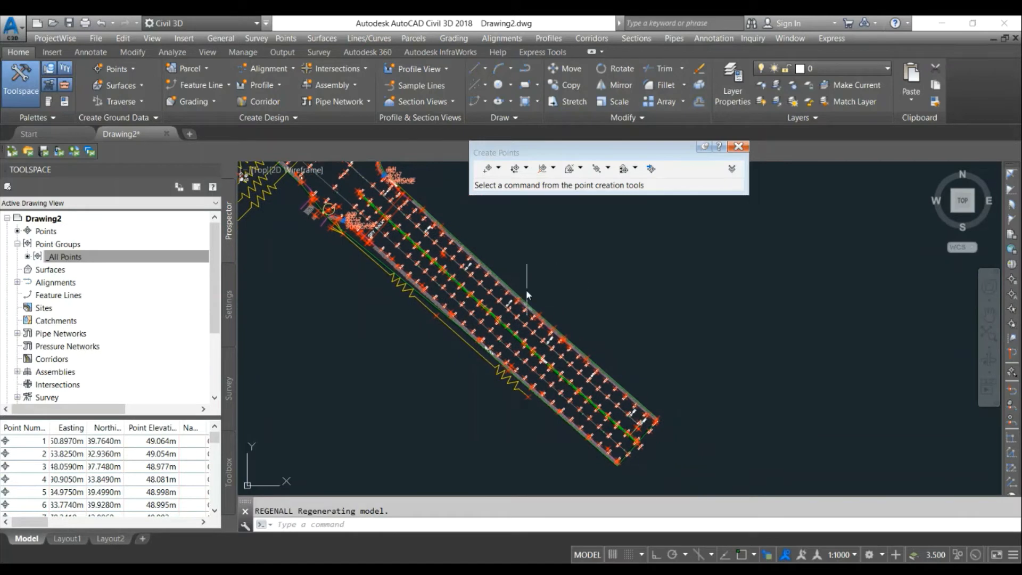
scroll(440, 266, "up", 6)
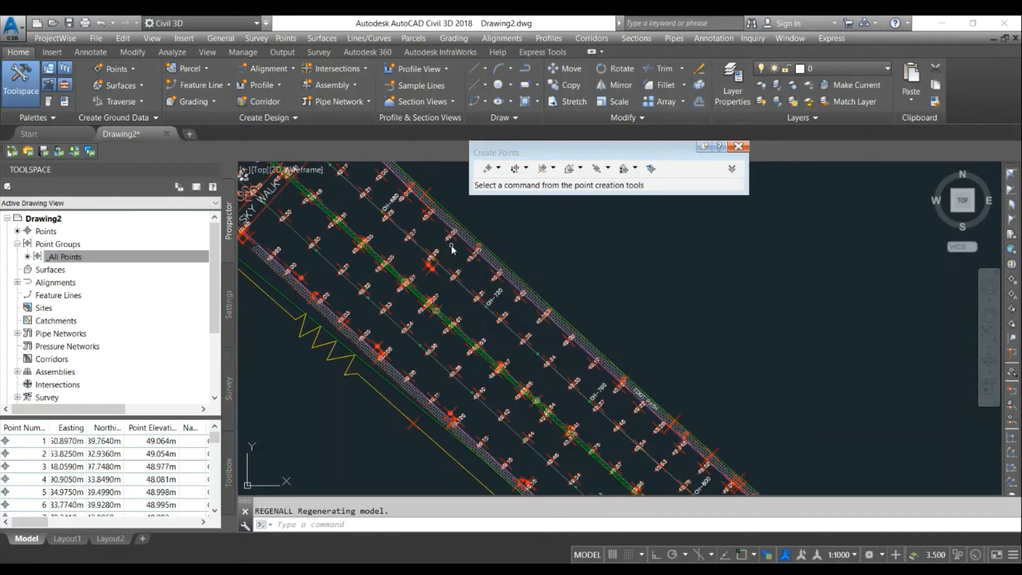
scroll(429, 265, "down", 4)
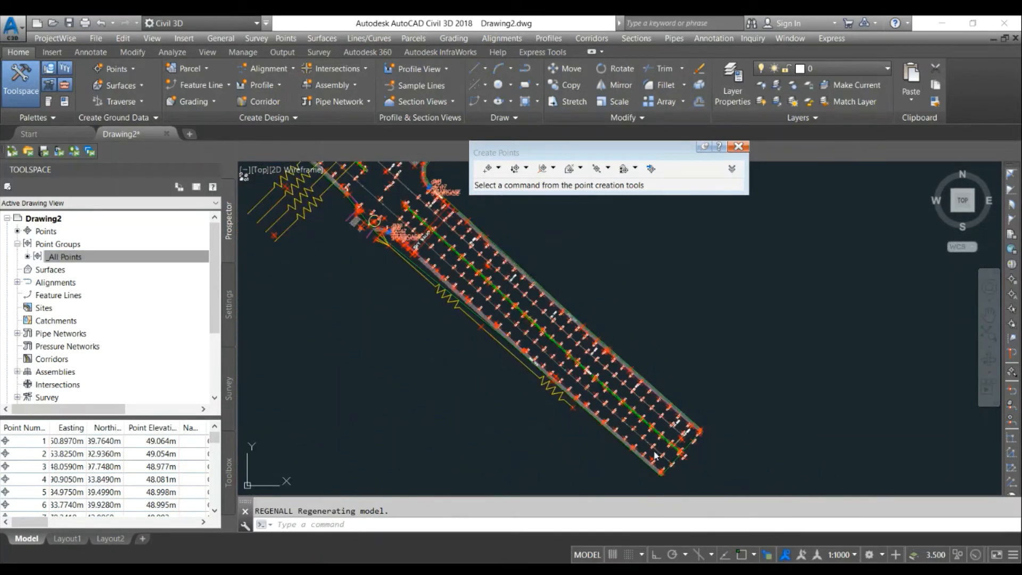
scroll(427, 235, "up", 6)
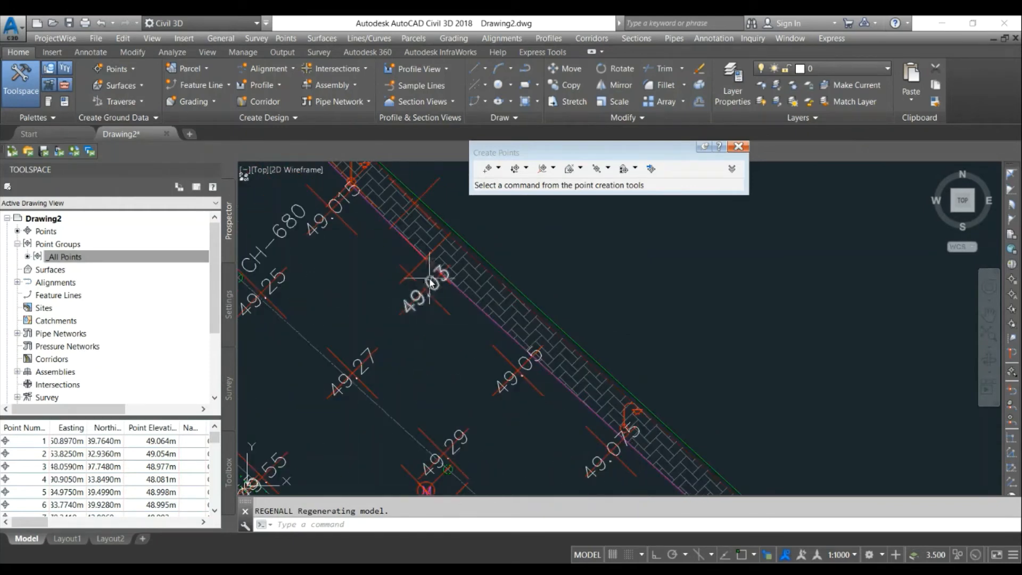
left_click(438, 289)
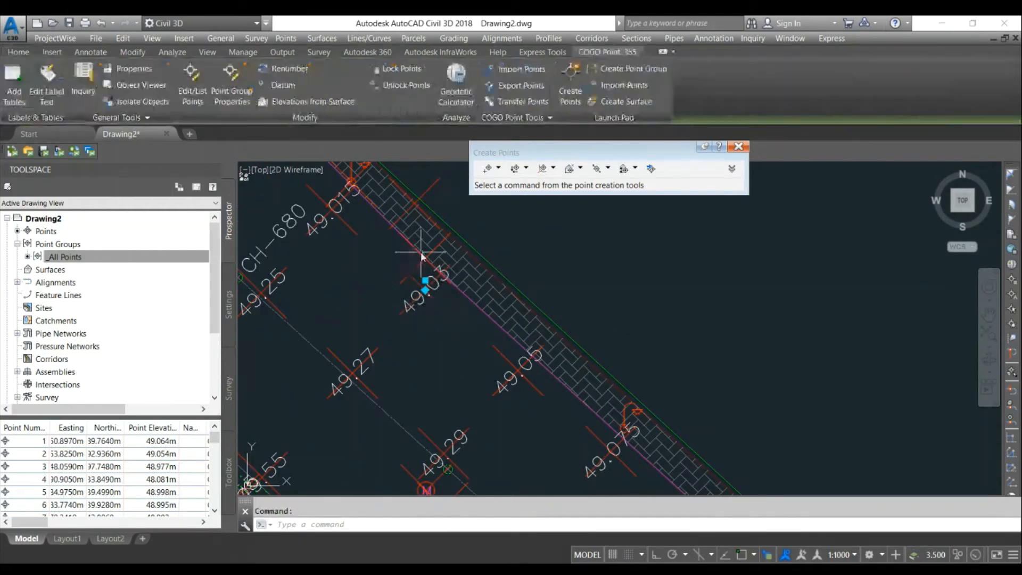
scroll(437, 289, "down", 2)
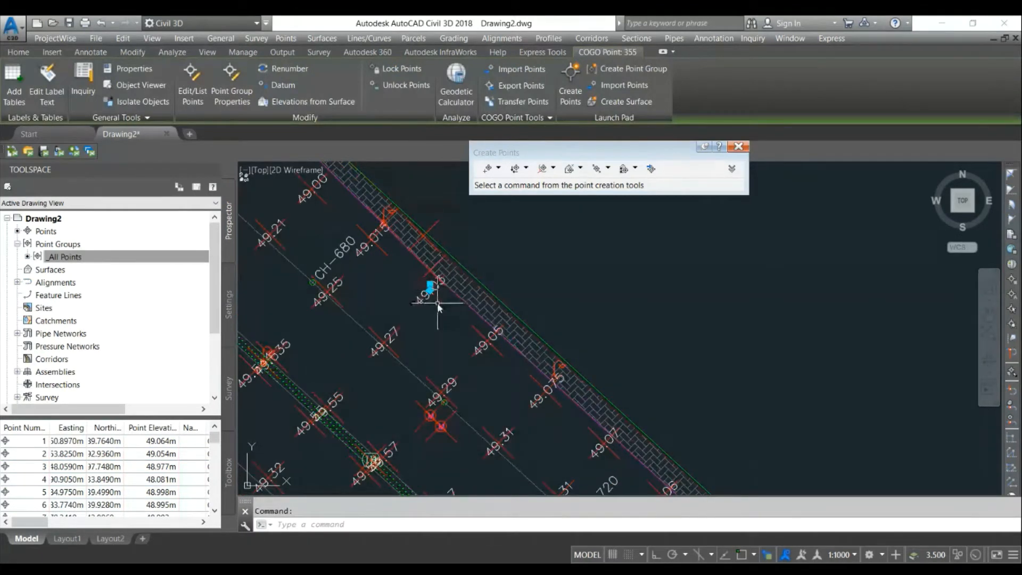
right_click(438, 298)
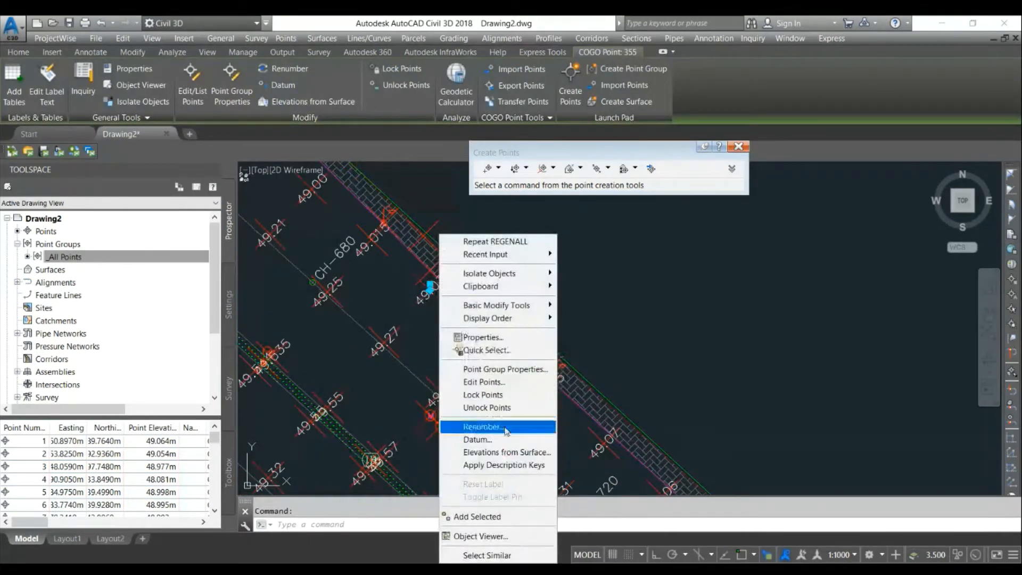
left_click(487, 372)
left_click(600, 219)
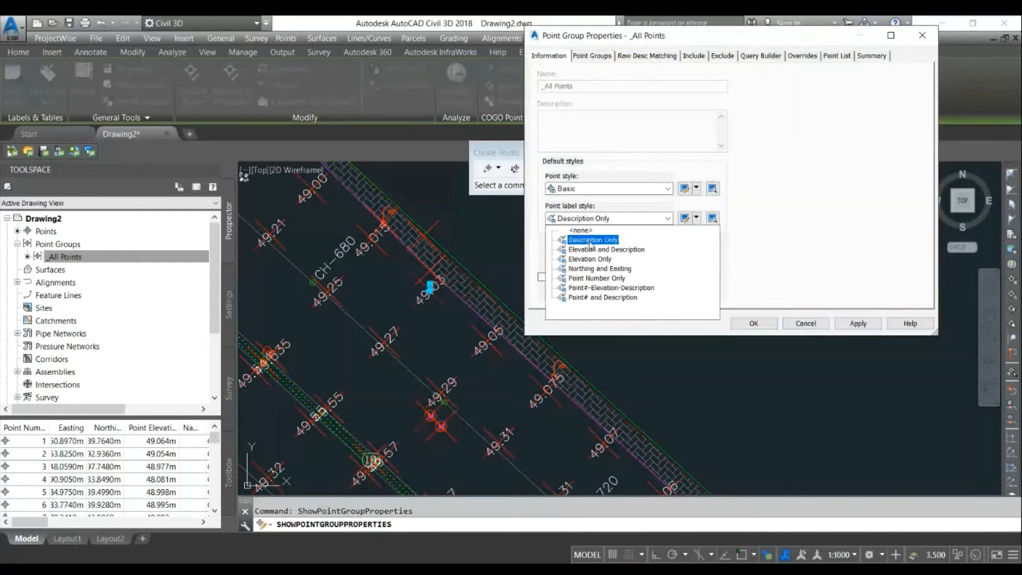
left_click(590, 240)
left_click(857, 323)
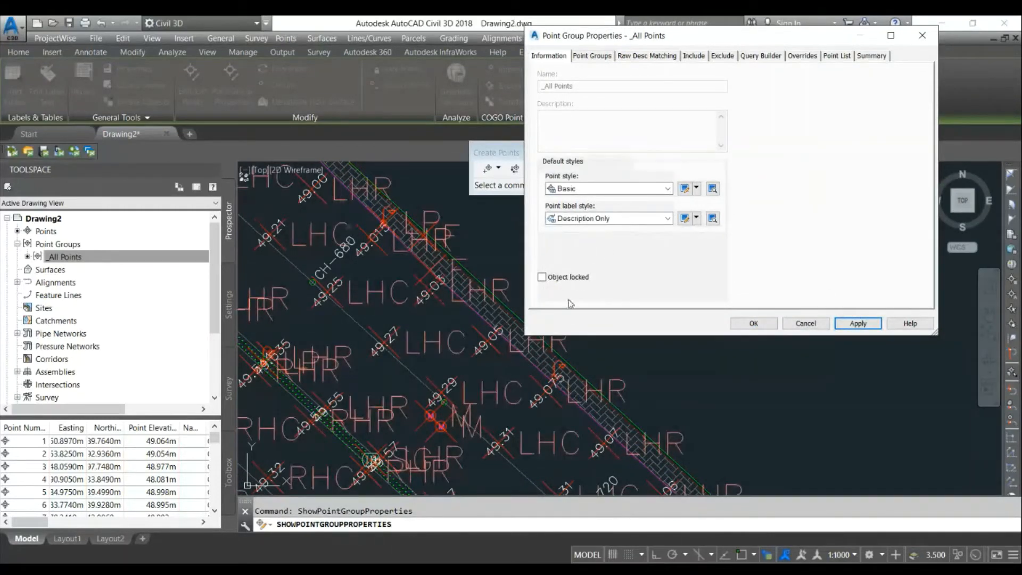
- Set the _All Points group's point label style to <none> and start creating a new point label style
left_click(605, 219)
left_click(581, 231)
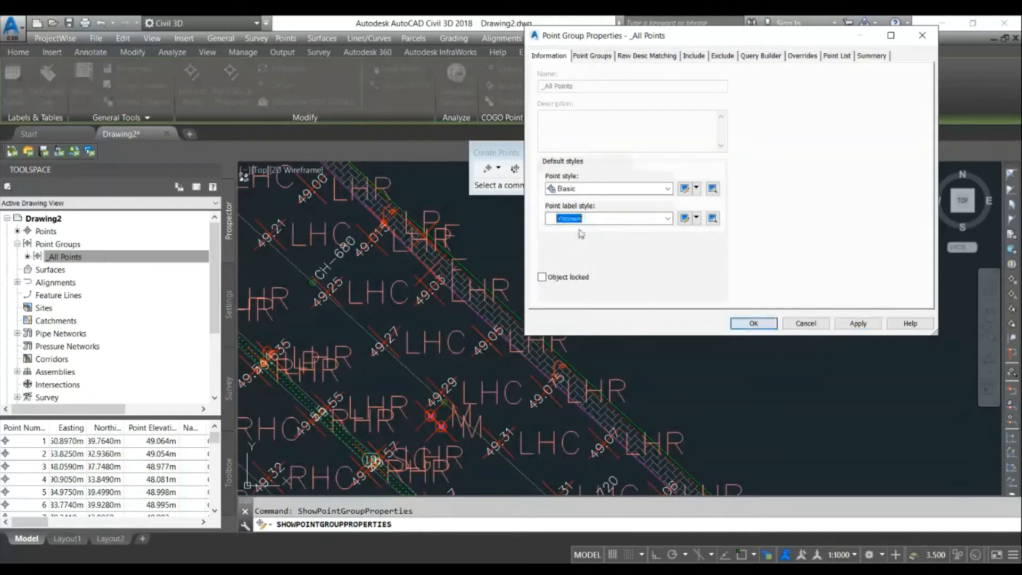
left_click(696, 218)
left_click(714, 231)
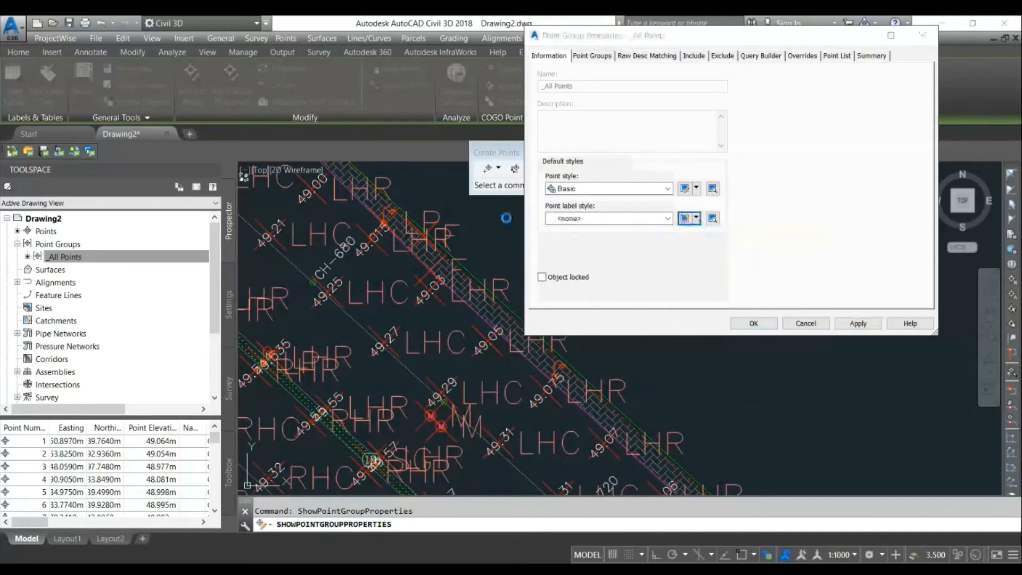
- Delete the default components of the new point label style and add a new text component
left_click(182, 76)
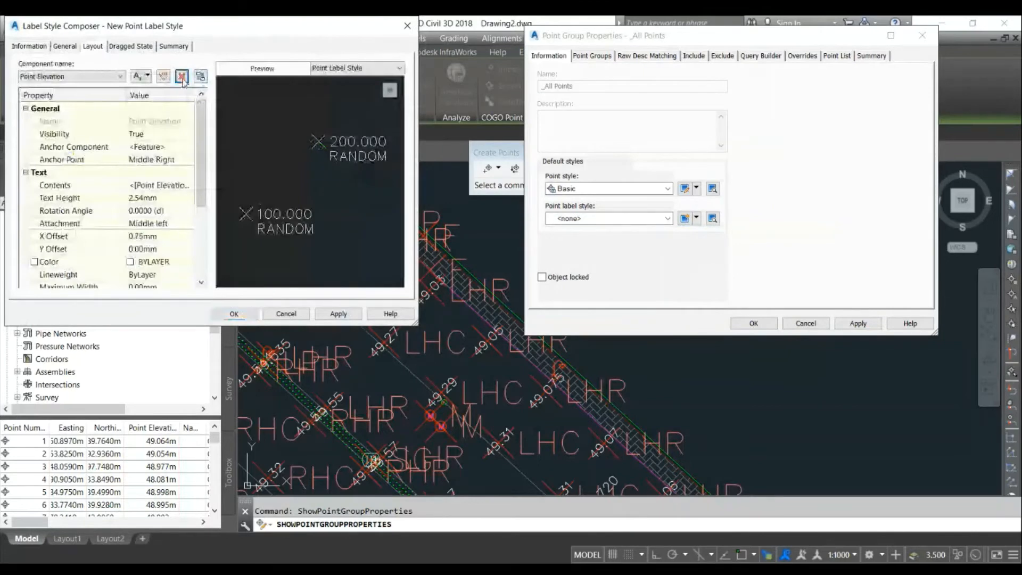
left_click(182, 76)
left_click(265, 207)
left_click(181, 76)
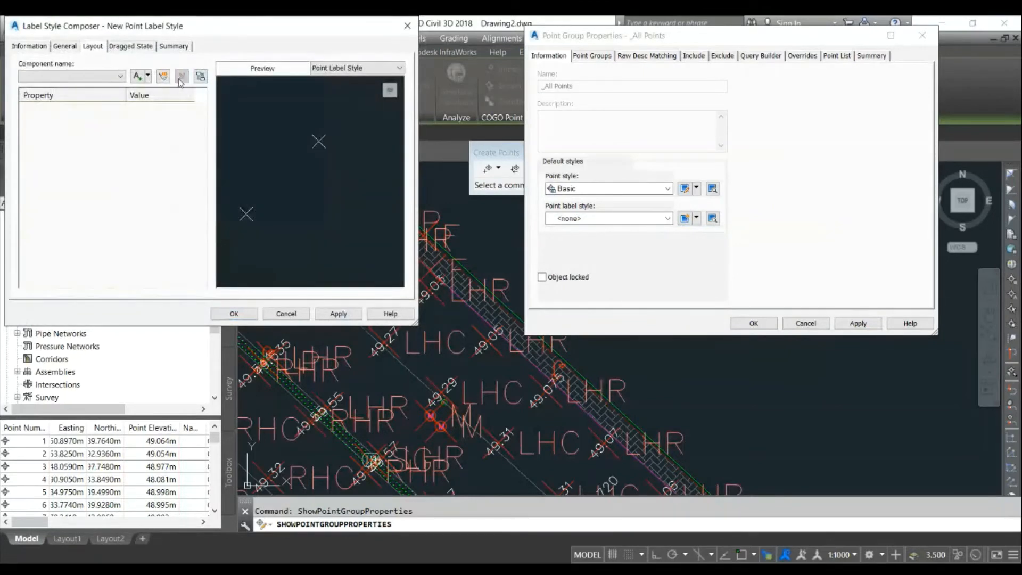
left_click_drag(181, 25, 419, 37)
left_click(386, 88)
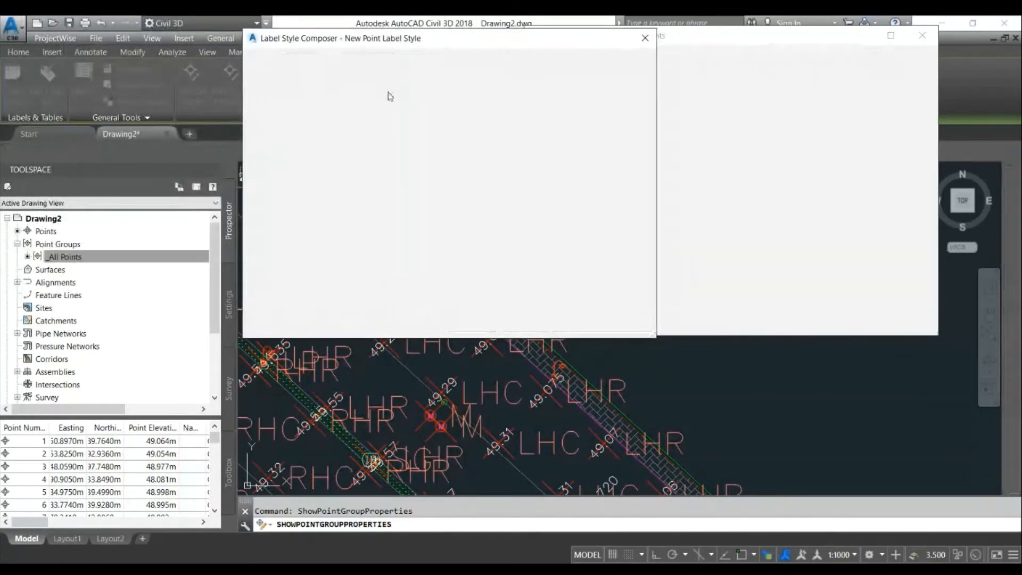
left_click(394, 104)
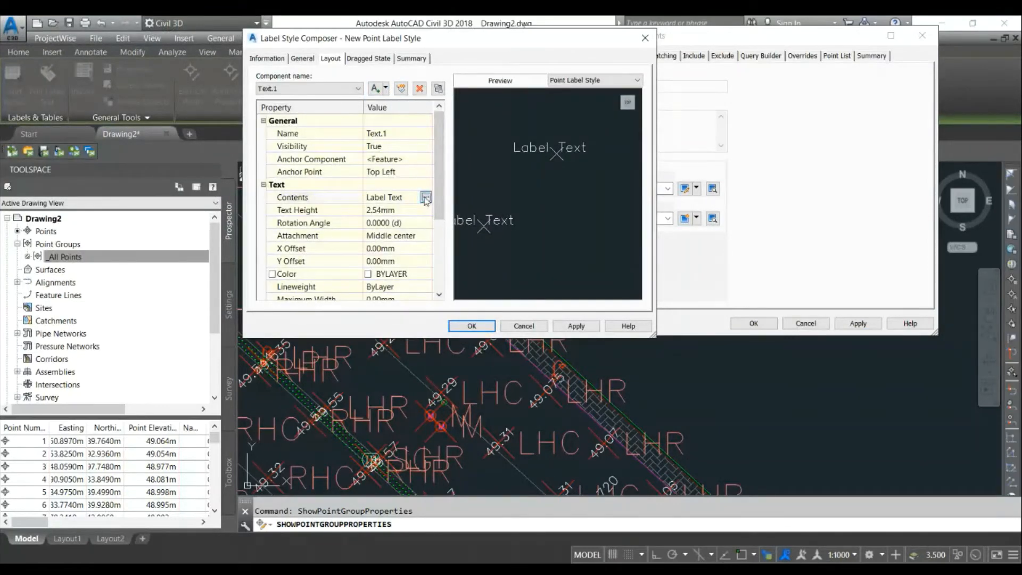
- Set the text component's contents to the Point Number property
left_click(426, 198)
triple_click(306, 102)
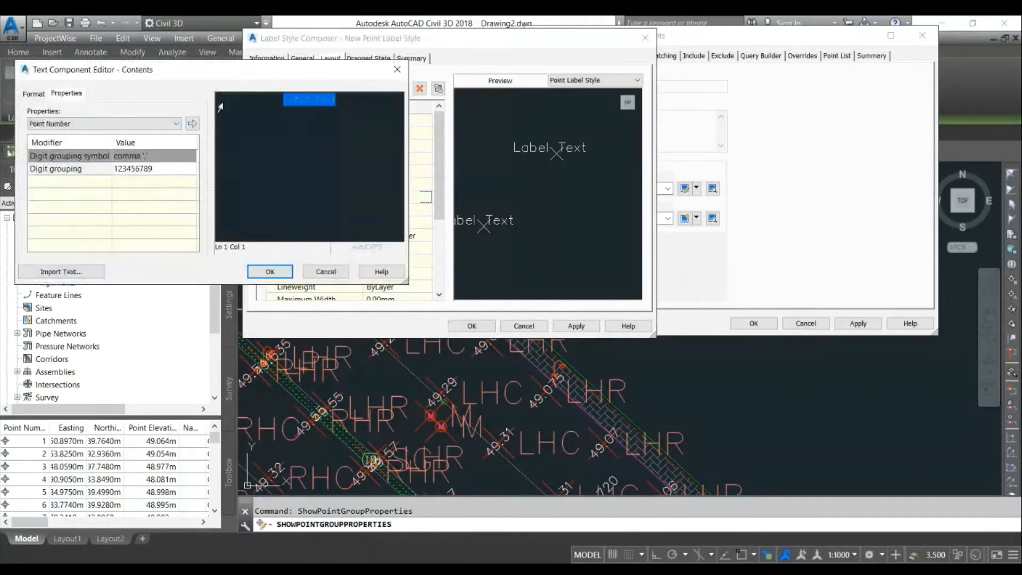
left_click(192, 123)
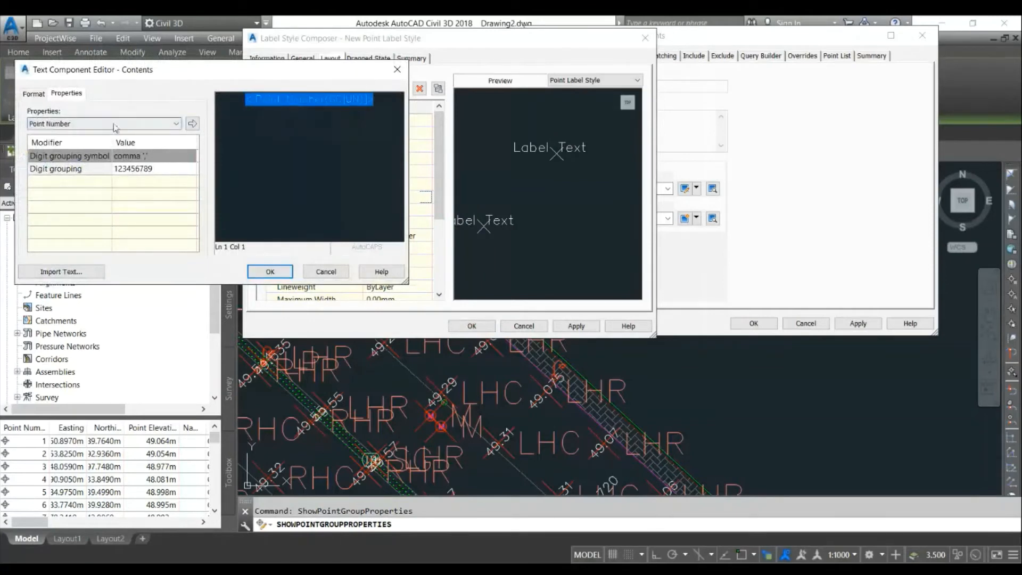
left_click(270, 271)
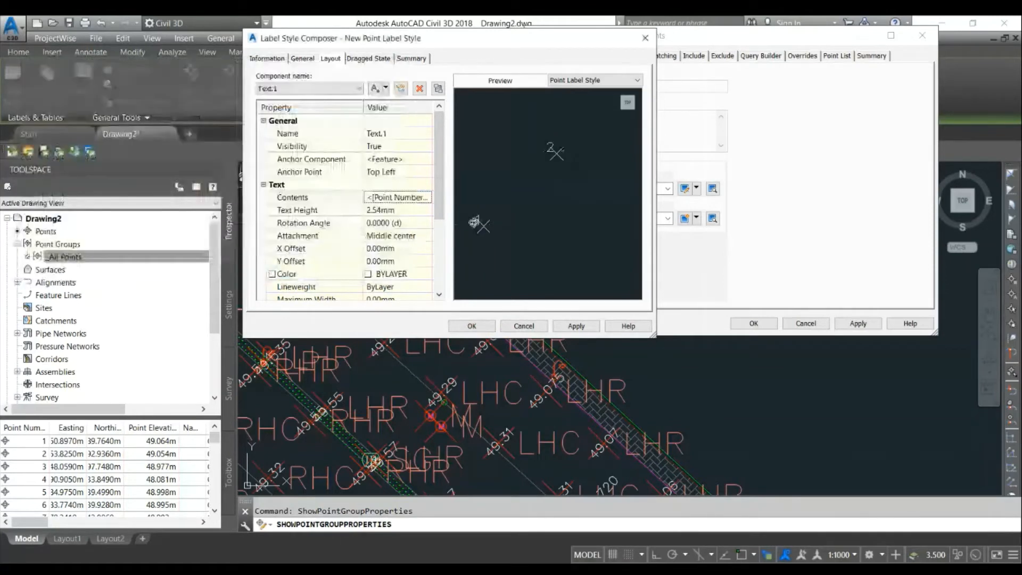
- Set the text component's height to 1 mm and rename it Point Number
left_click(395, 210)
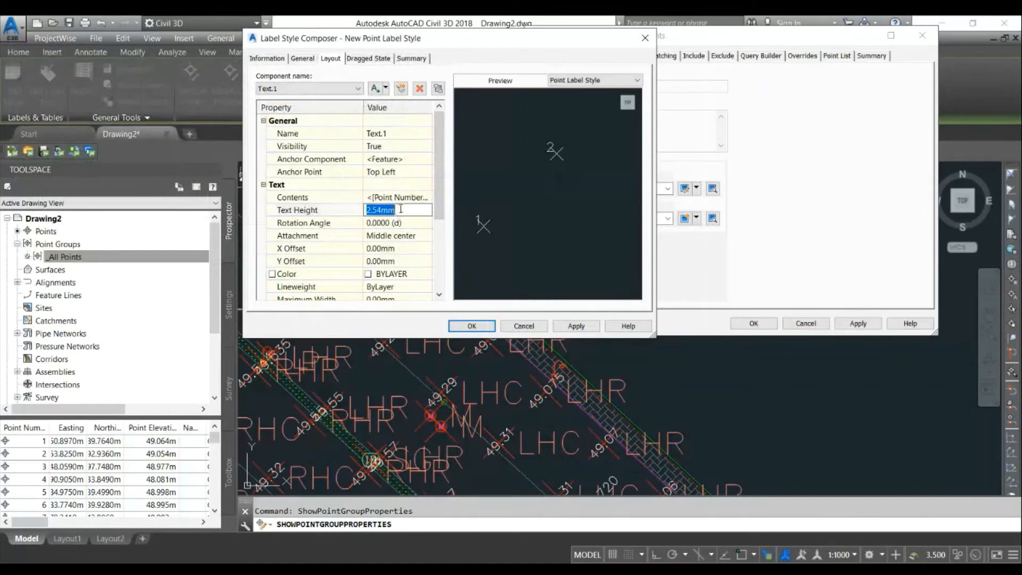
type("1")
left_click(345, 225)
left_click(386, 134)
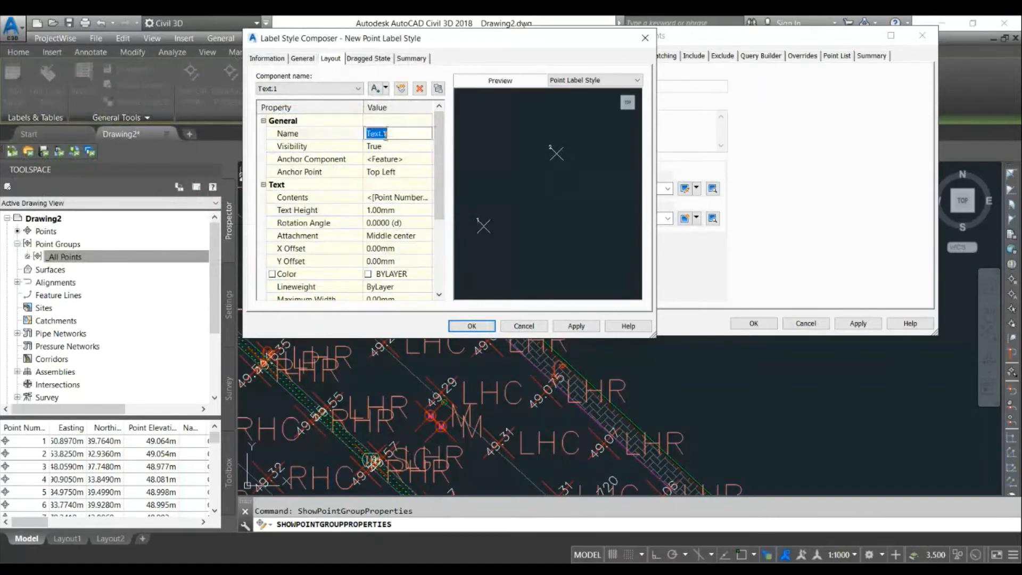
type("Point Number")
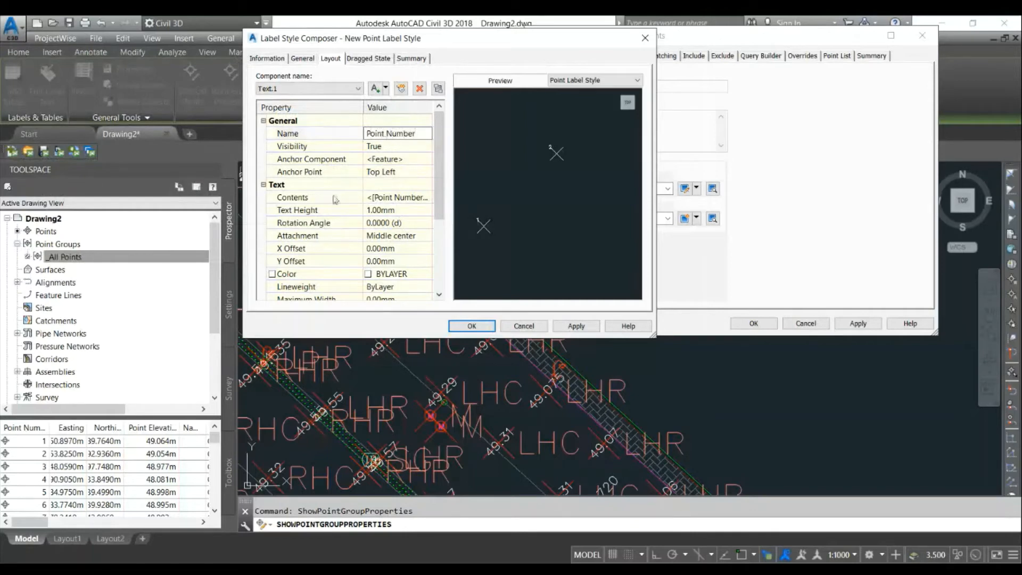
left_click(332, 199)
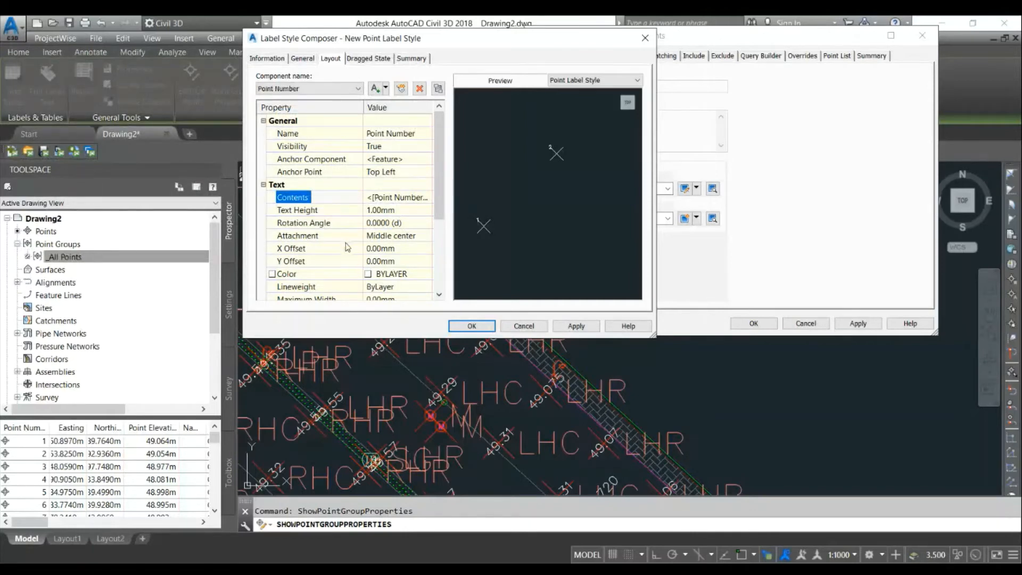
- Set the Point Number component's anchor point to Middle Center and its X offset to 2 mm
left_click(409, 250)
left_click(400, 261)
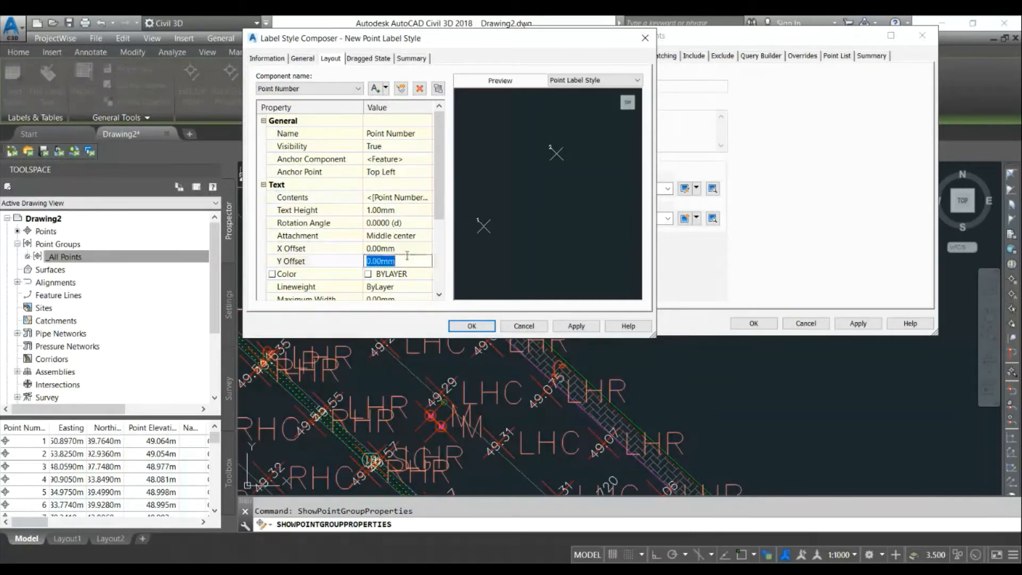
left_click(394, 171)
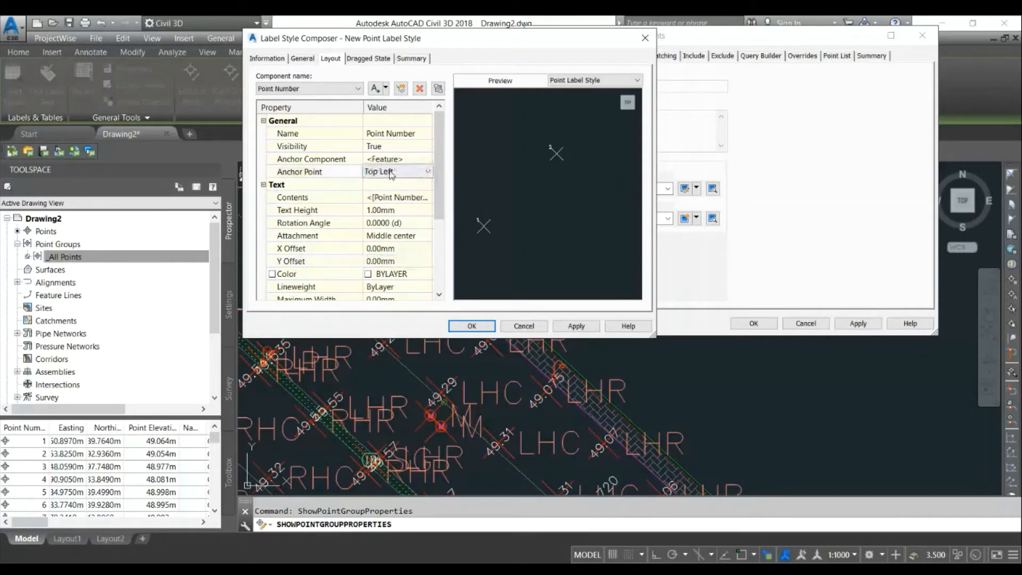
left_click(399, 228)
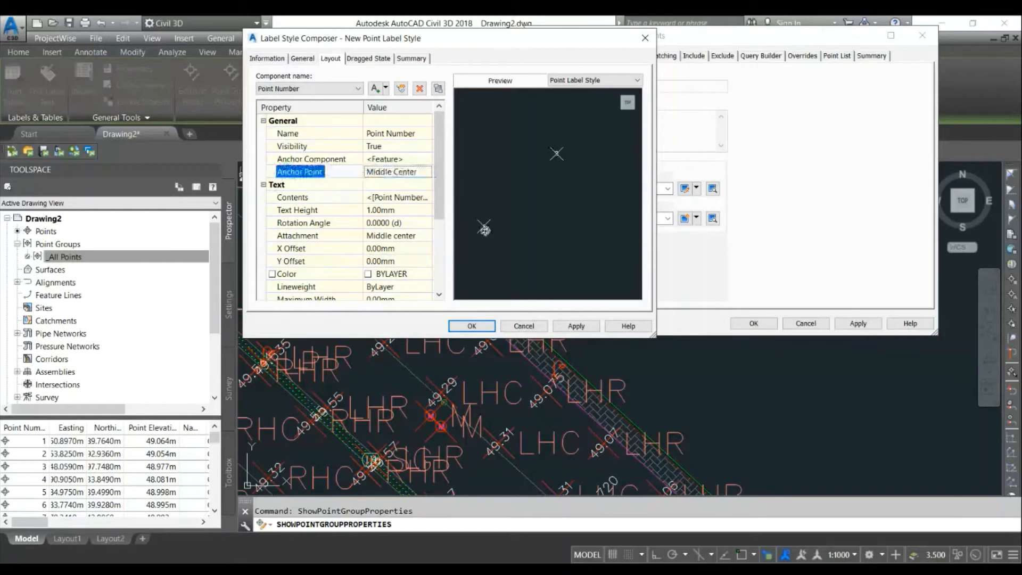
left_click(394, 235)
left_click(403, 248)
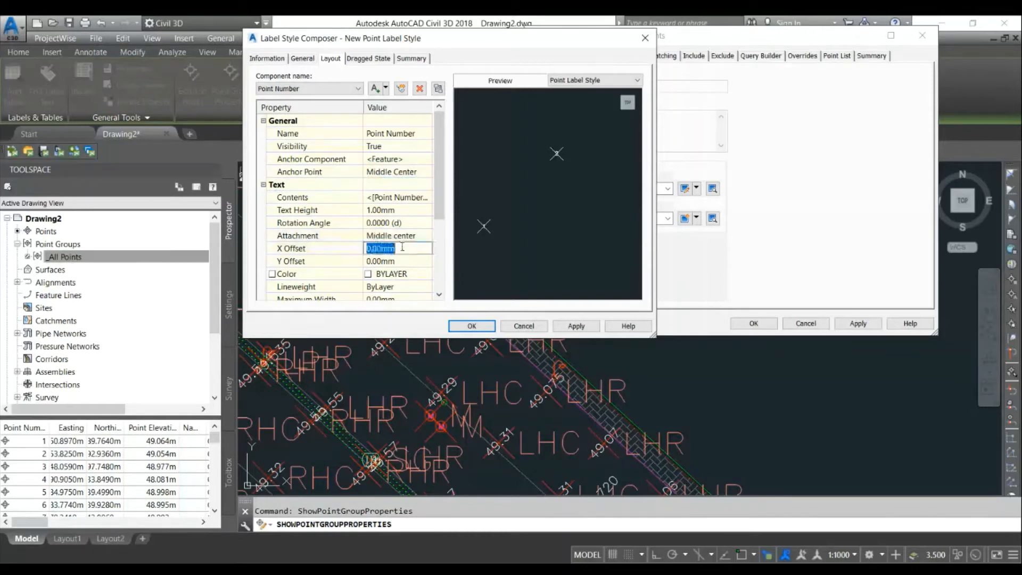
type("2")
key("Return")
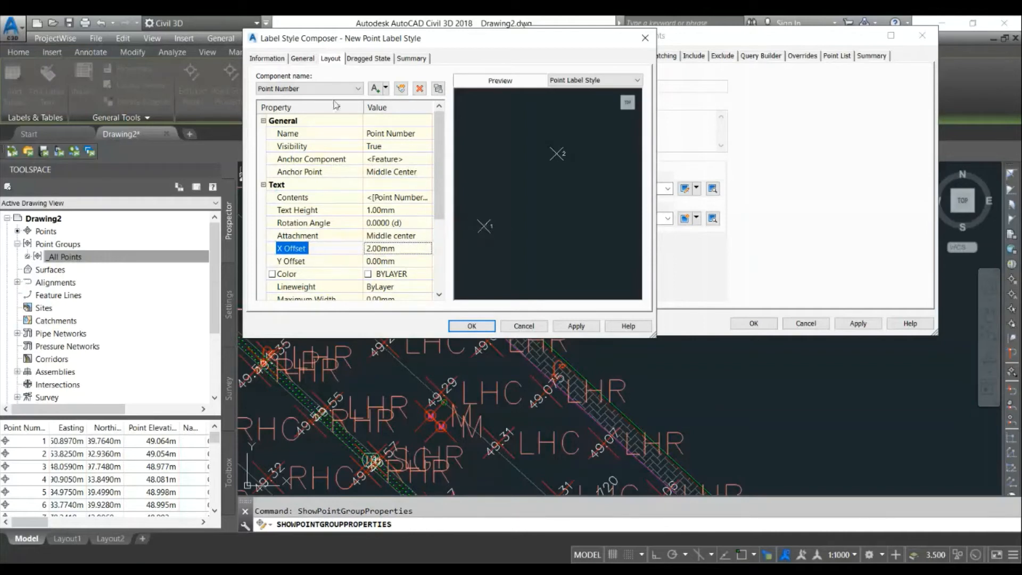
- Add a second text component to the label style and name it Elevation
left_click(384, 88)
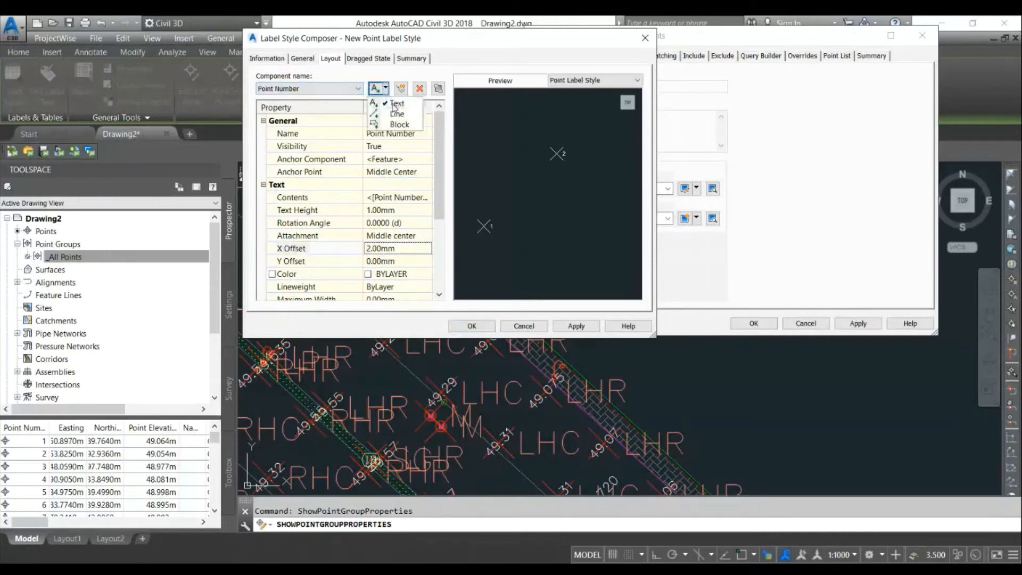
left_click(394, 104)
left_click(419, 133)
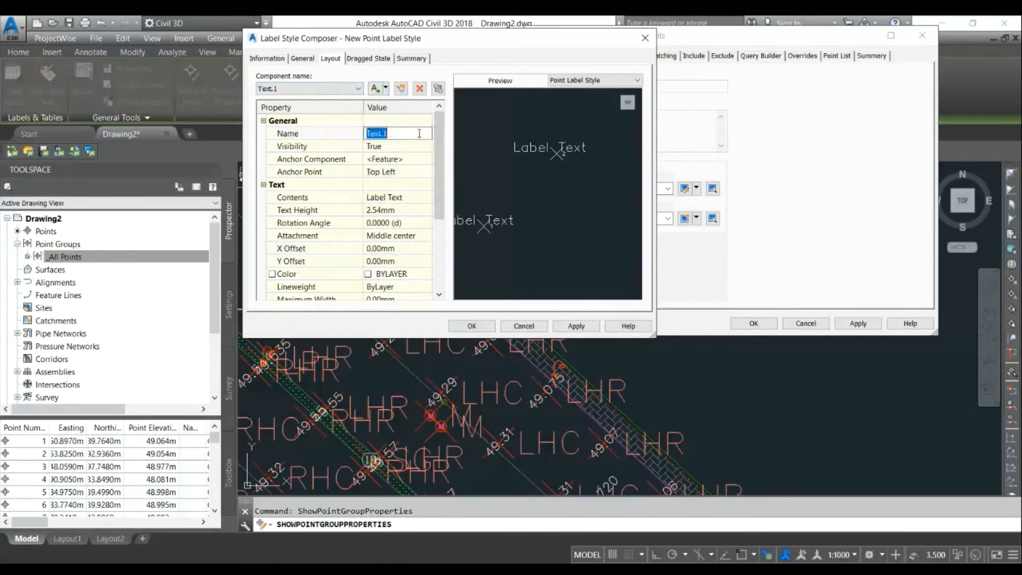
type("Elevation")
key("Return")
- Set the Elevation component's anchor point to Middle Center and its text height to 1 mm
left_click(411, 173)
left_click(412, 174)
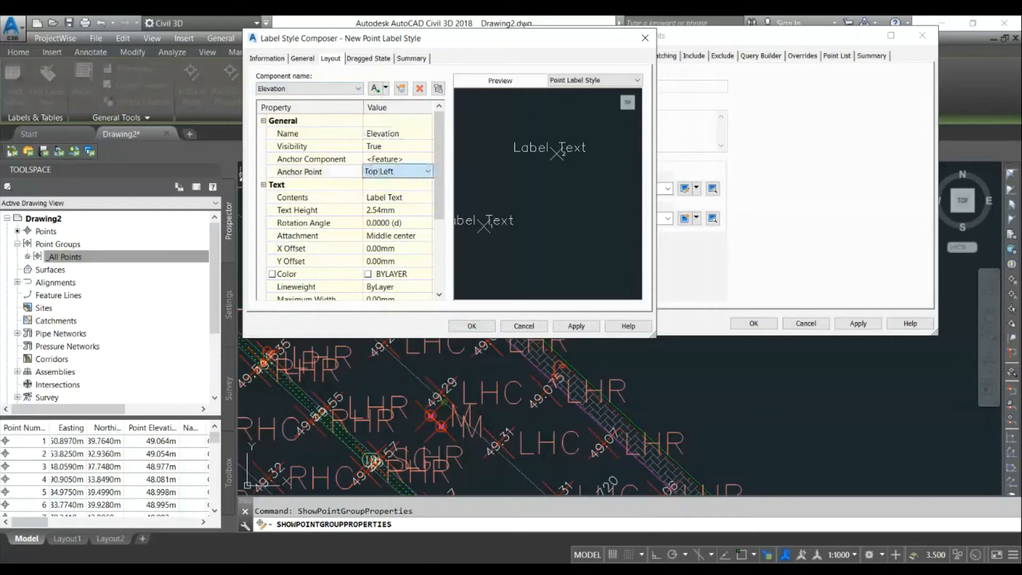
left_click(409, 227)
left_click(401, 210)
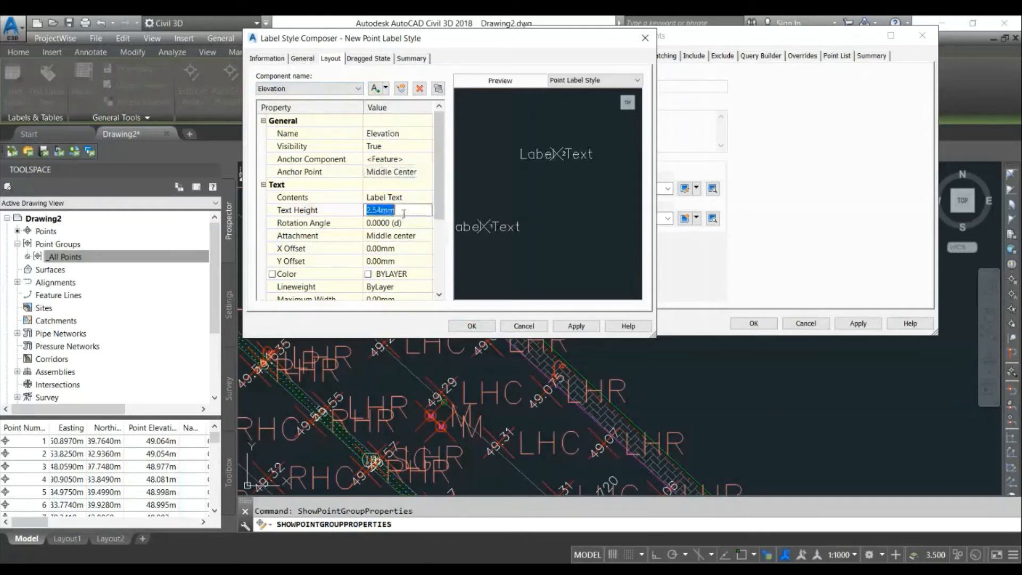
type("1")
key("Return")
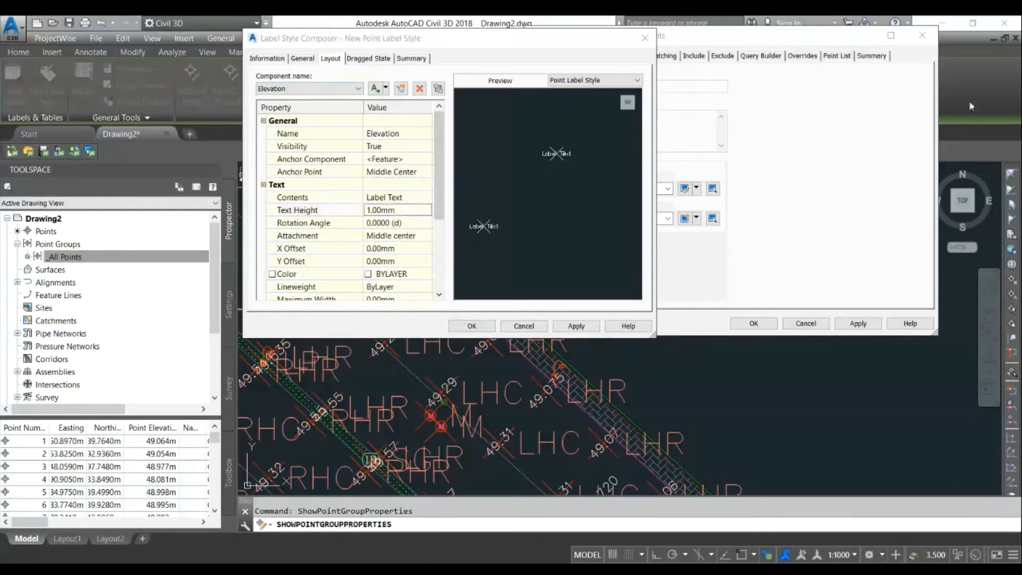
- Set the Elevation component's X offset to 2 mm and Y offset to -2 mm
left_click(398, 249)
type("2")
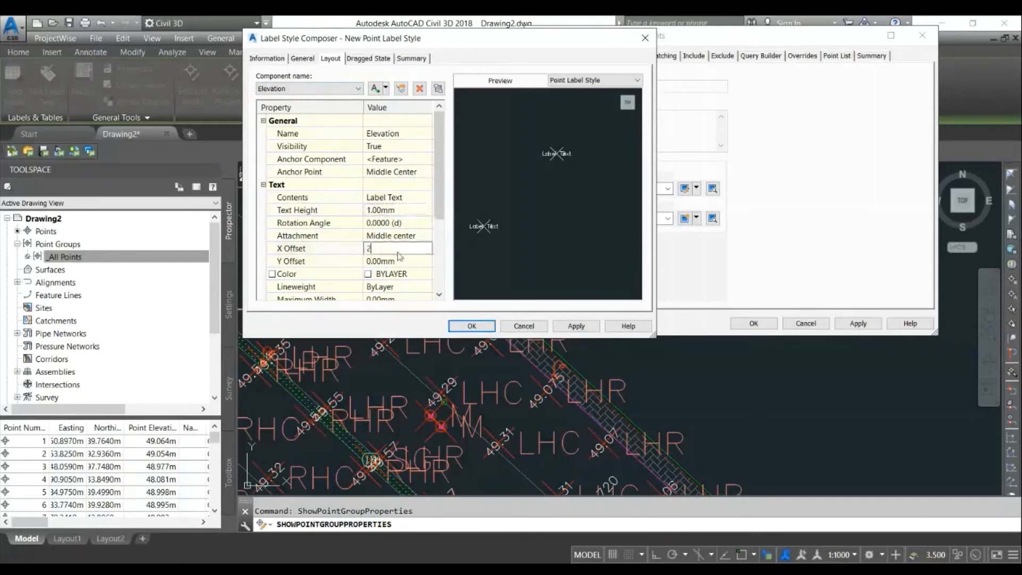
key("Return")
left_click(399, 261)
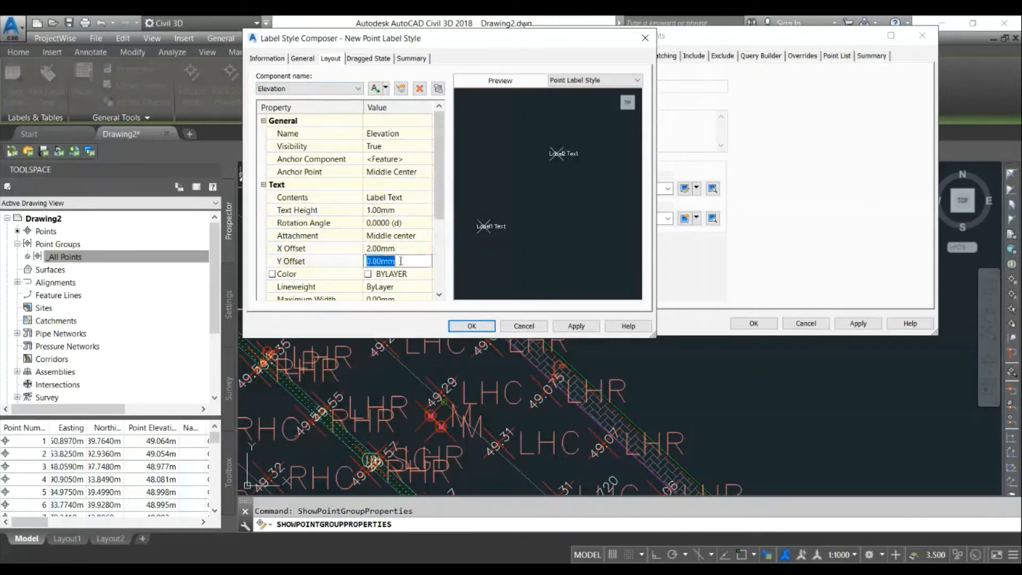
type("2")
key("Return")
left_click(402, 263)
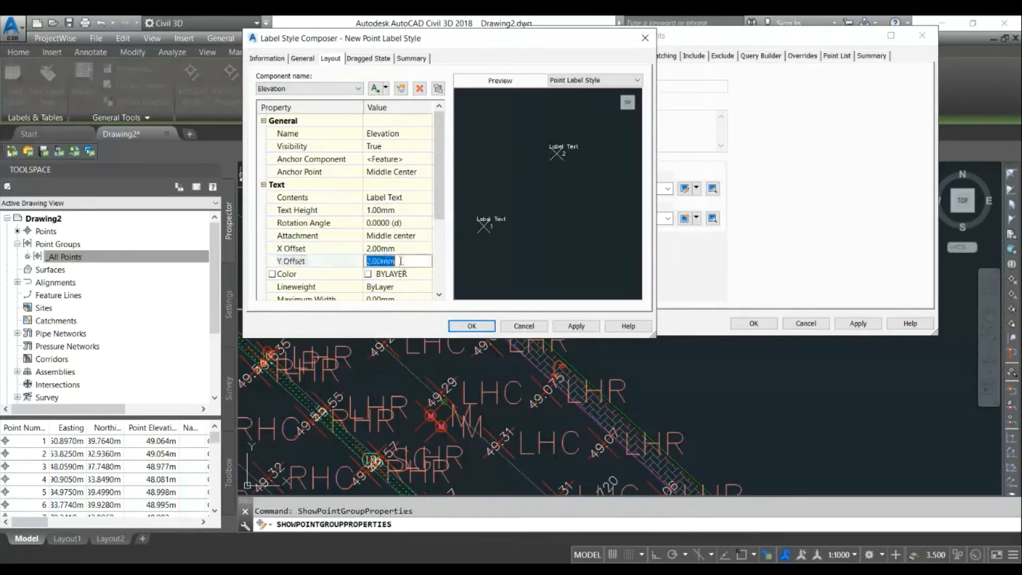
type("-2")
key("Return")
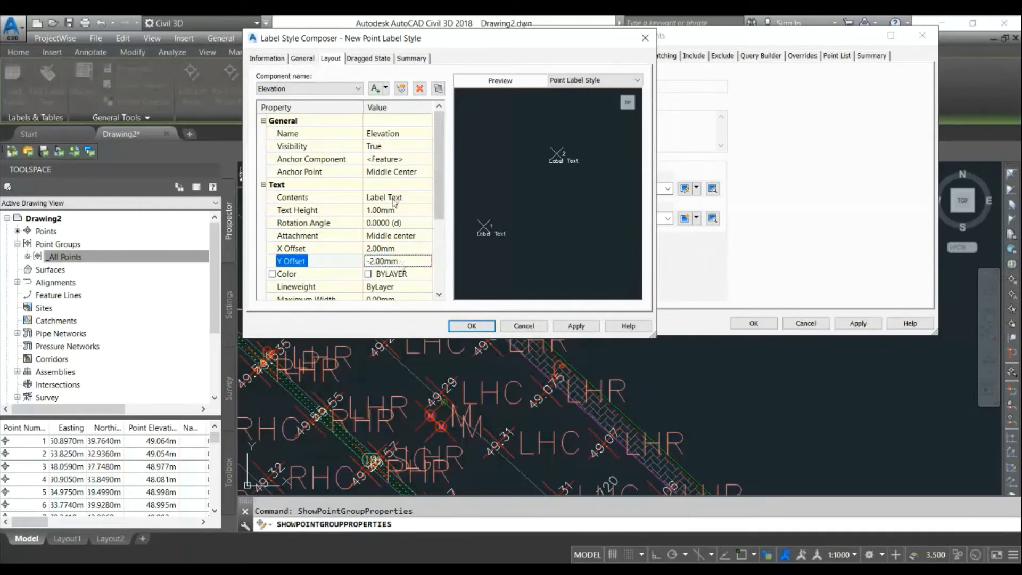
- Set the Elevation component's attachment to Middle left
left_click(402, 235)
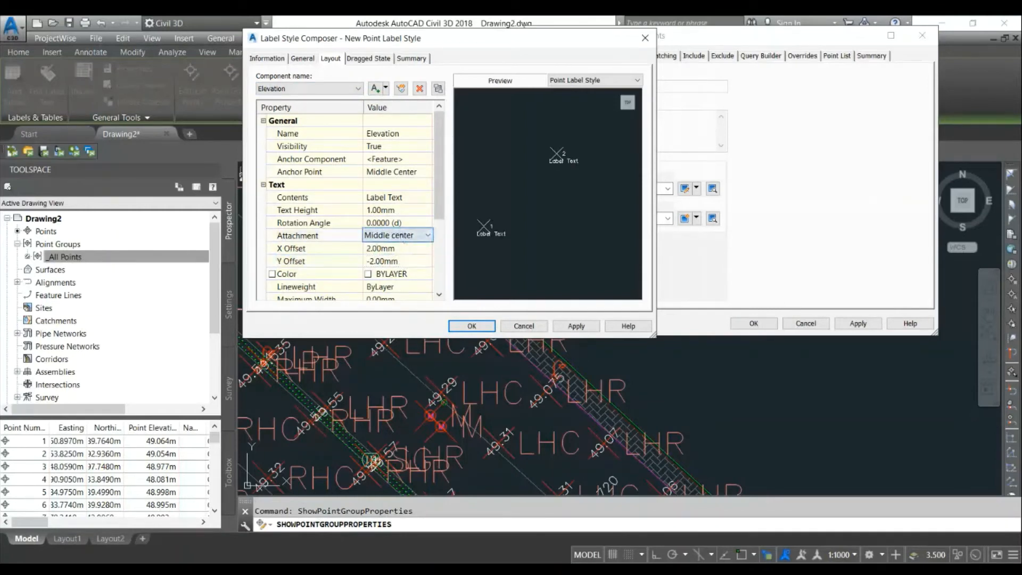
left_click(400, 280)
left_click(403, 201)
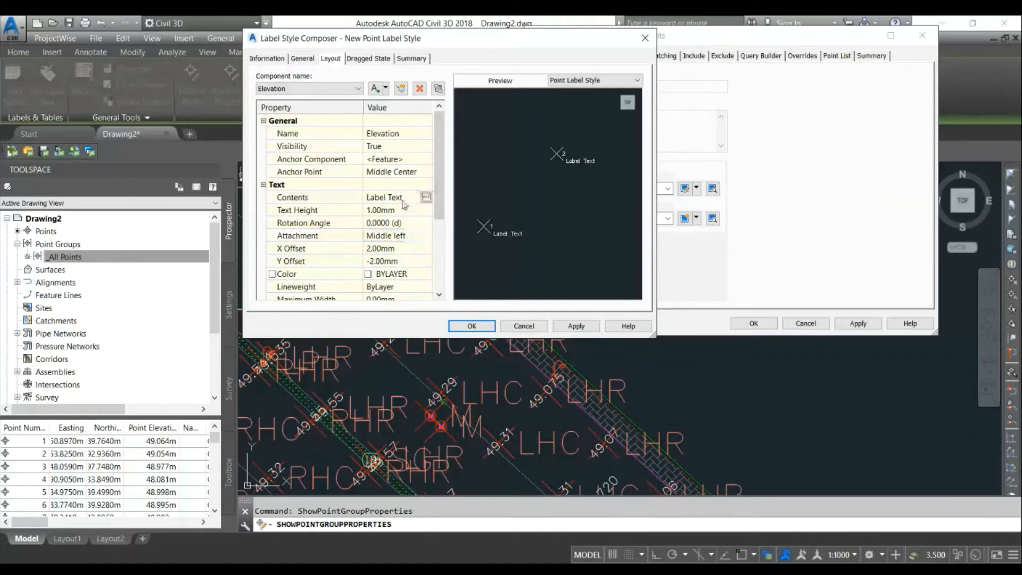
- Set the Elevation component's contents to the Point Elevation property
left_click(425, 197)
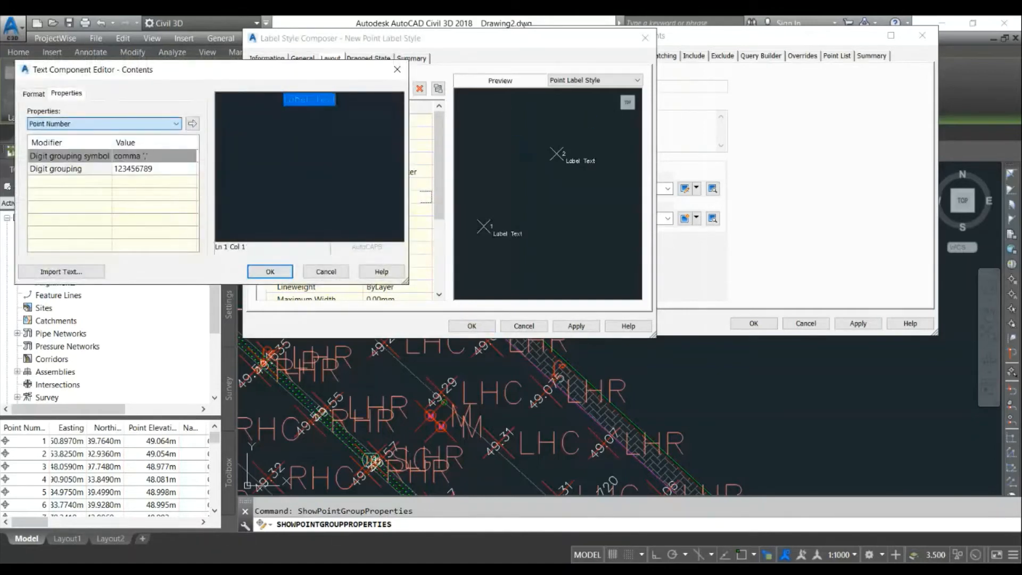
left_click(107, 164)
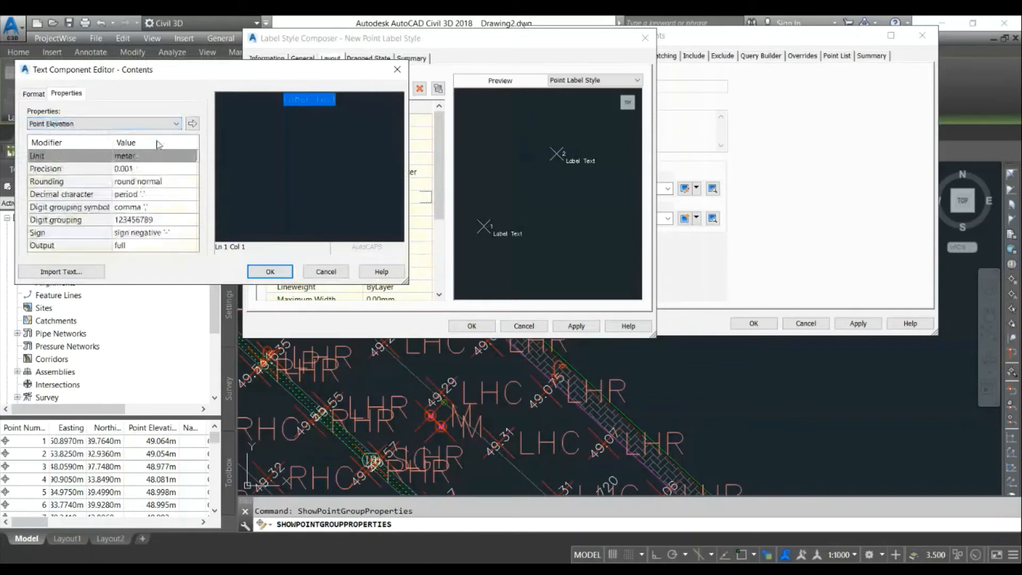
left_click(191, 126)
left_click(285, 268)
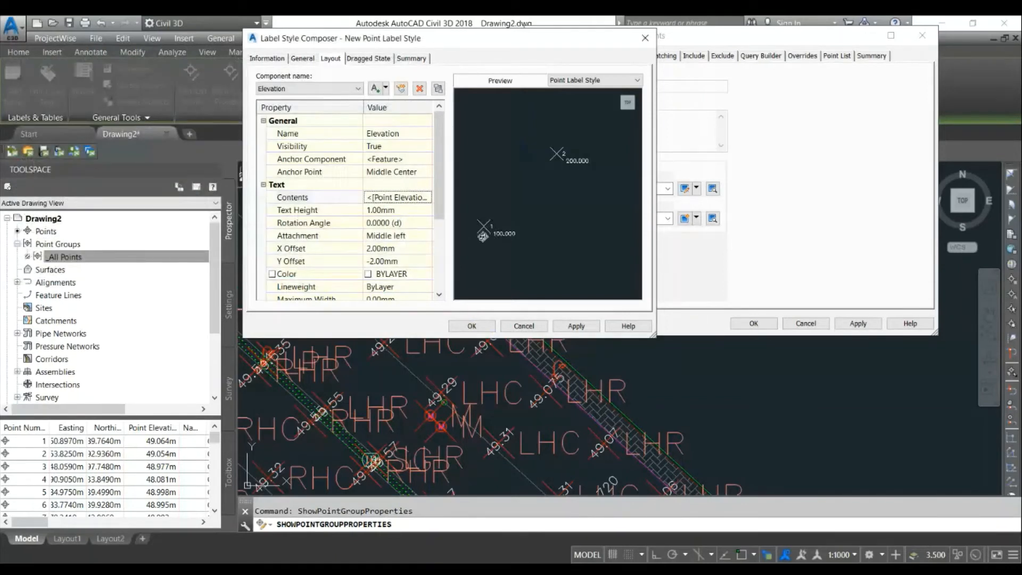
- Set the Elevation component's attachment to Middle center and switch to the Point Number component
left_click(421, 239)
left_click(420, 238)
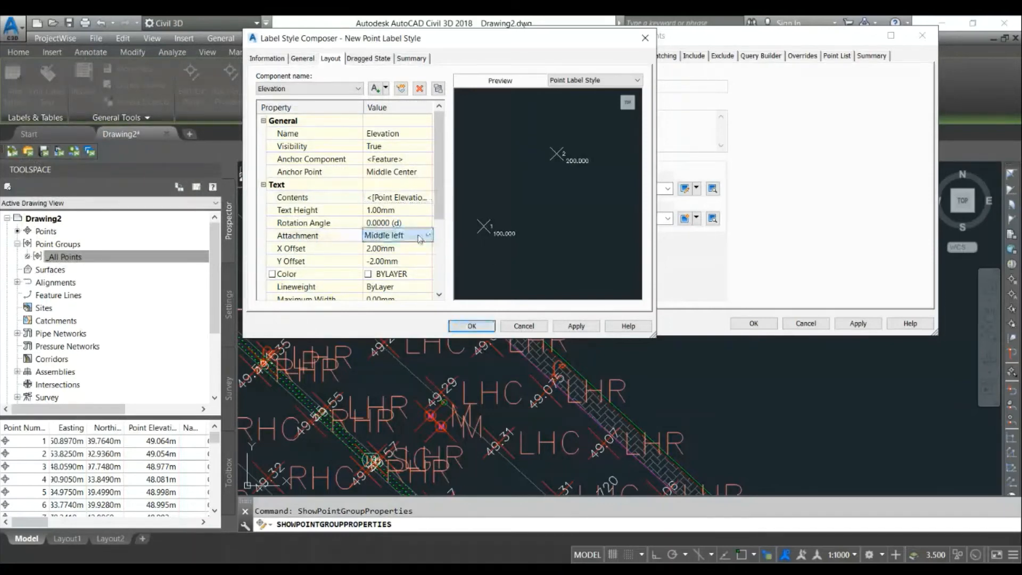
left_click(404, 290)
left_click(315, 90)
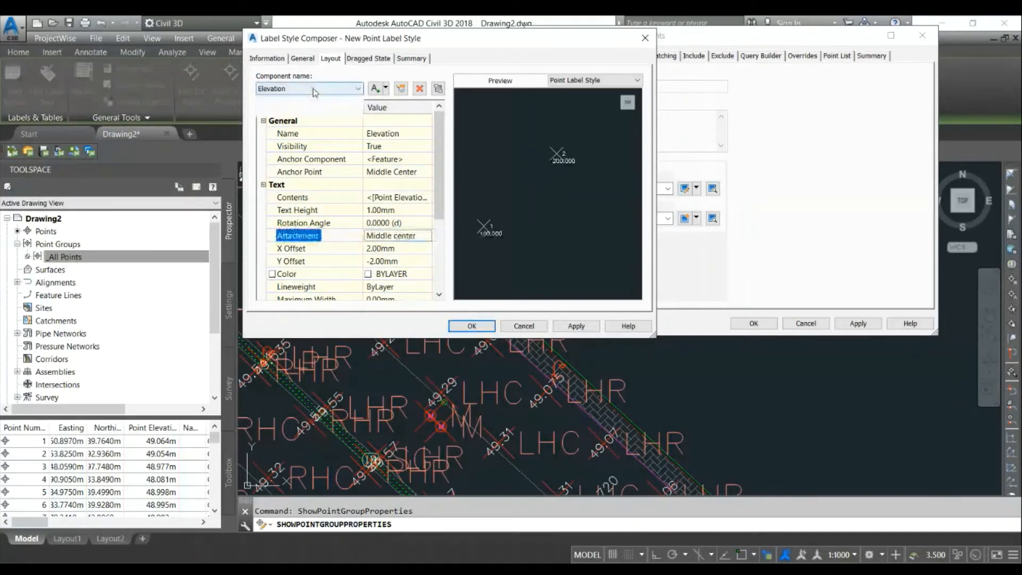
left_click(316, 100)
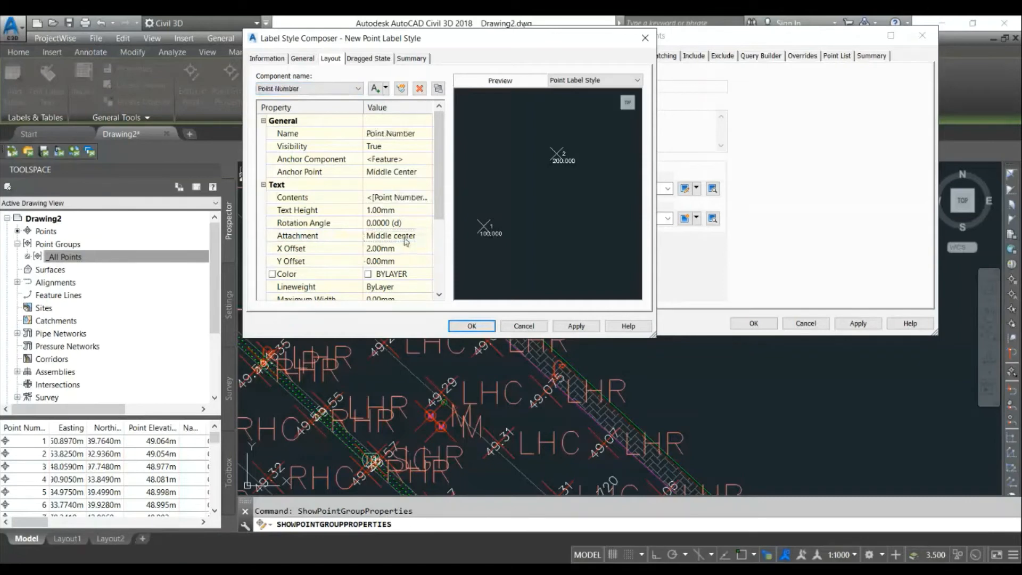
- Add a new text component to the label style and name it Description
left_click(337, 89)
left_click(350, 111)
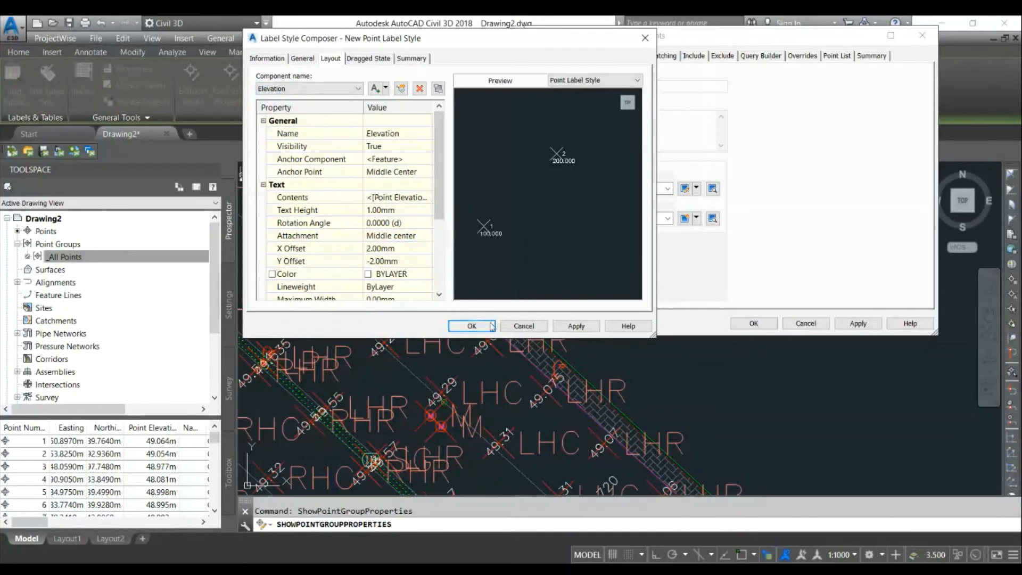
left_click(385, 89)
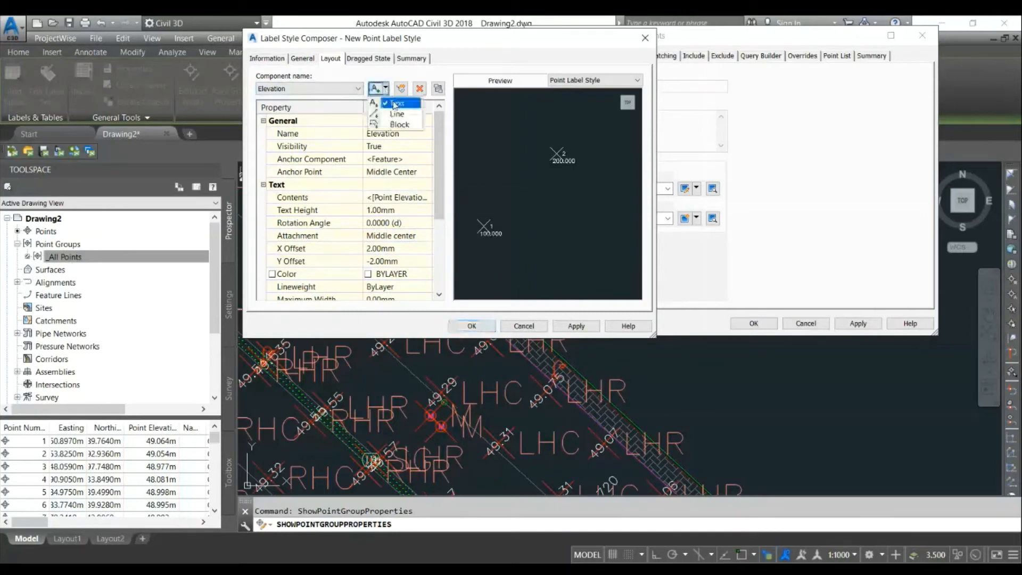
left_click(394, 102)
left_click(392, 133)
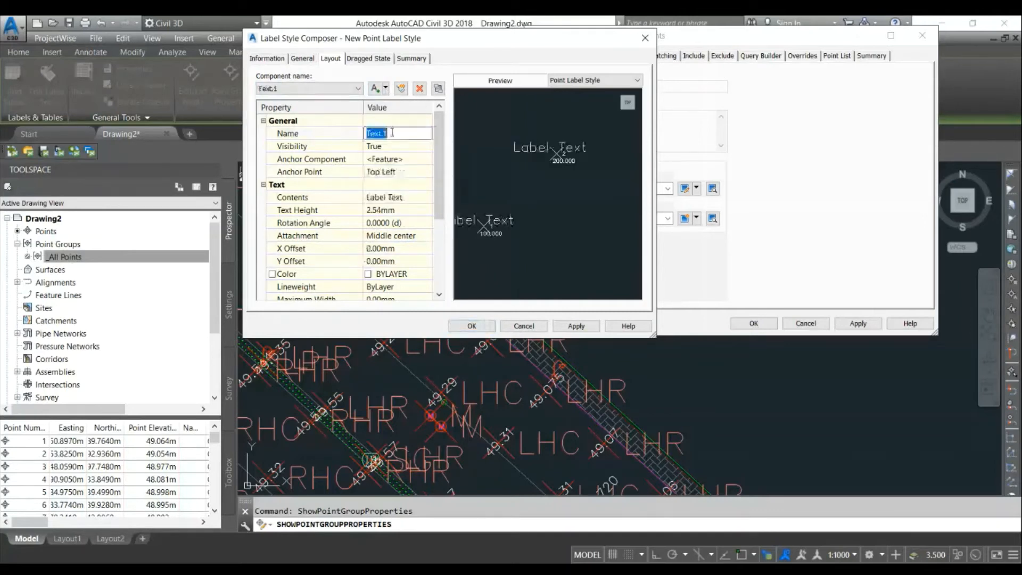
type("Description")
key("Return")
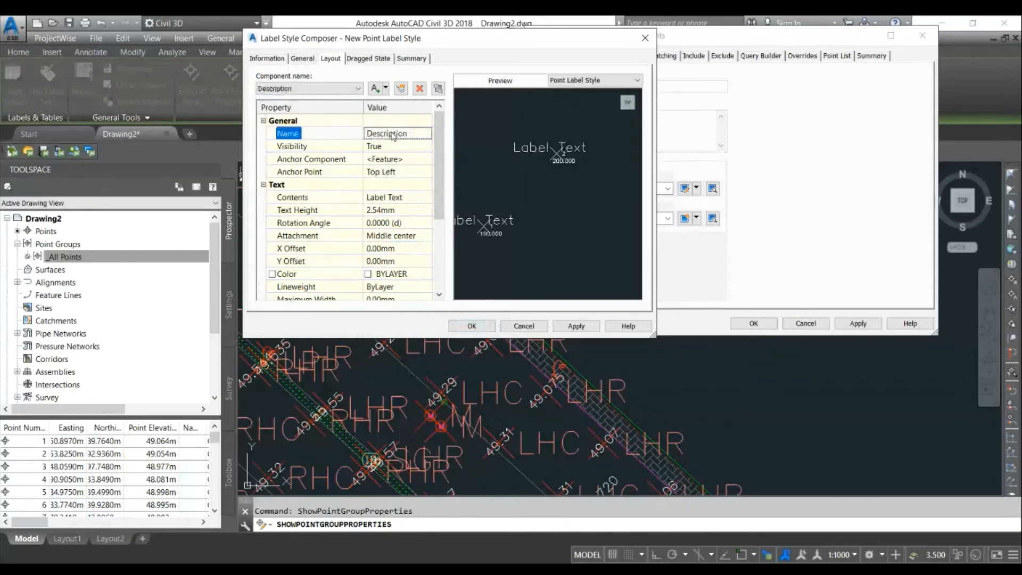
- Set the Description component's anchor point to Middle Center and its text height to 1 mm
left_click(393, 175)
left_click(393, 178)
left_click(396, 223)
left_click(401, 238)
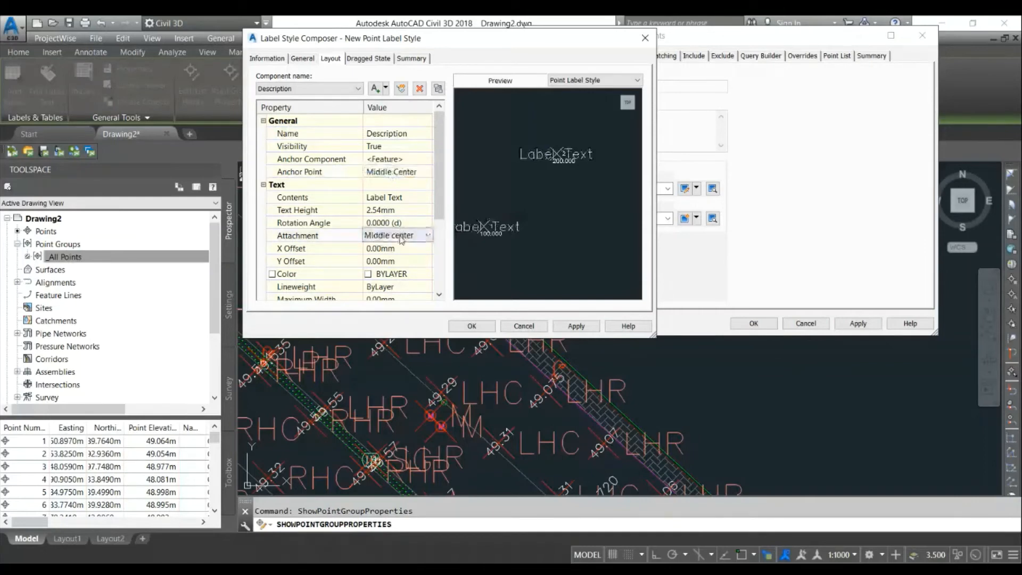
left_click(397, 212)
type("1")
key("Return")
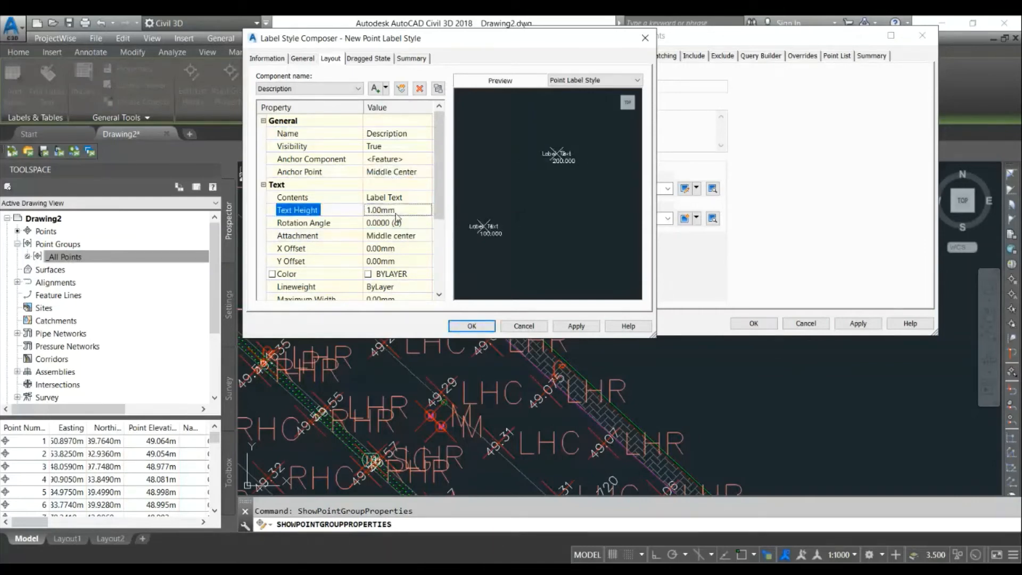
- Set the Description component's X offset to 2 mm and Y offset to -4 mm
left_click(402, 249)
type("2")
key("Return")
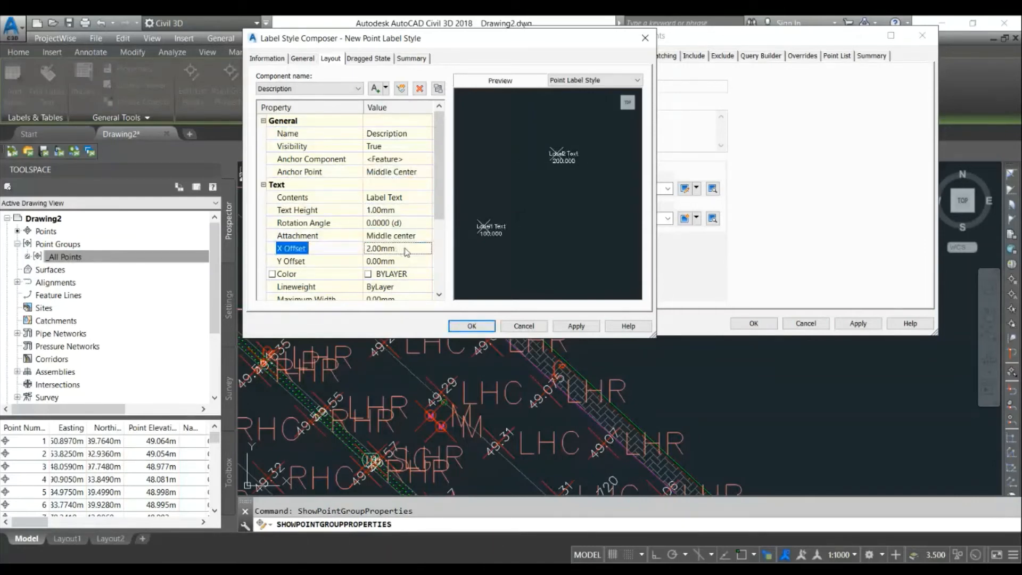
left_click(413, 262)
type("4")
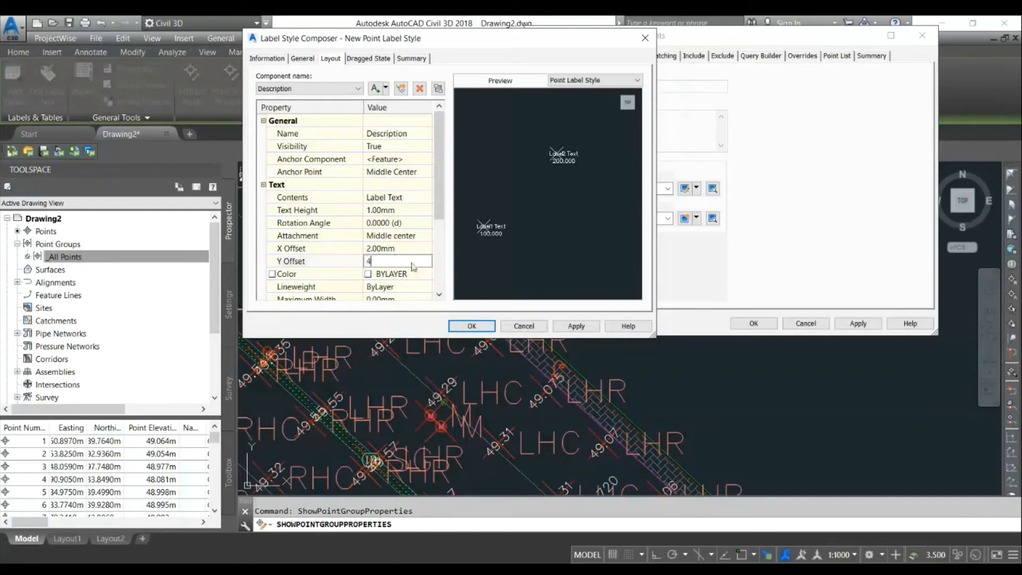
key("Return")
left_click(412, 262)
type("-4")
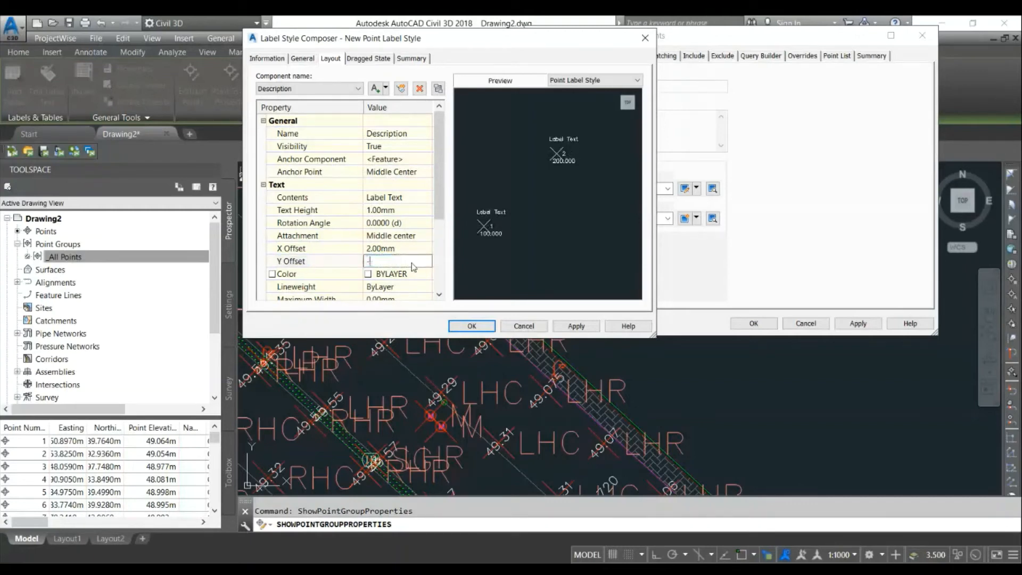
key("Return")
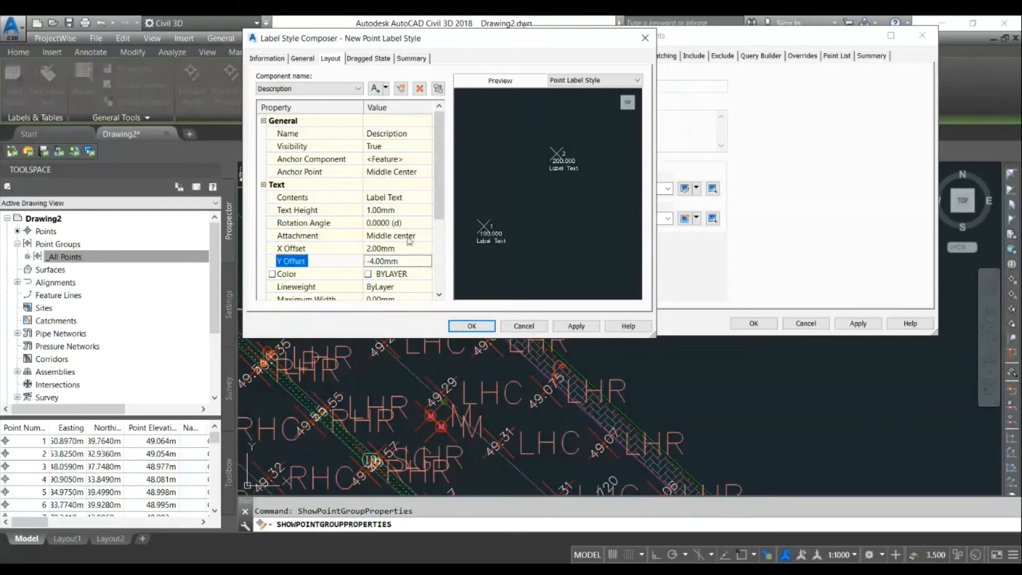
- Set the Description component's contents to the Full Description property and save the label style and point group properties
left_click(394, 197)
left_click(425, 197)
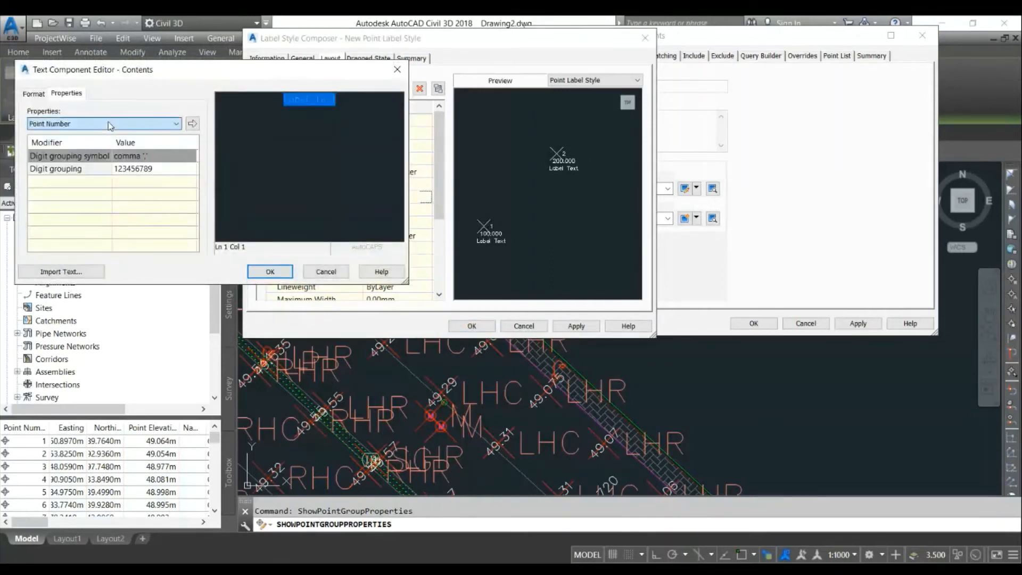
scroll(169, 125, "down", 3)
left_click(171, 126)
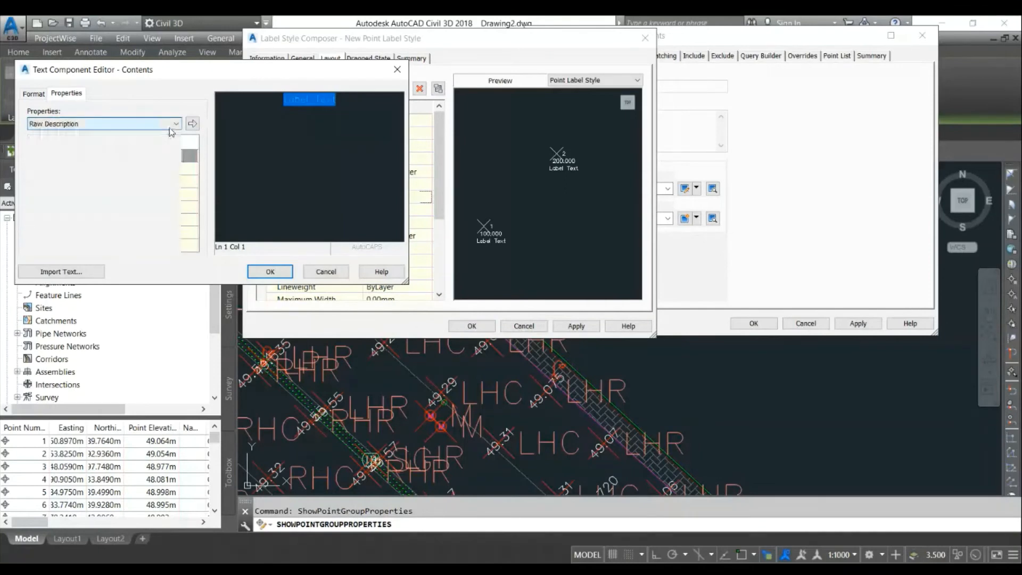
left_click(171, 126)
scroll(171, 126, "down", 1)
left_click(192, 123)
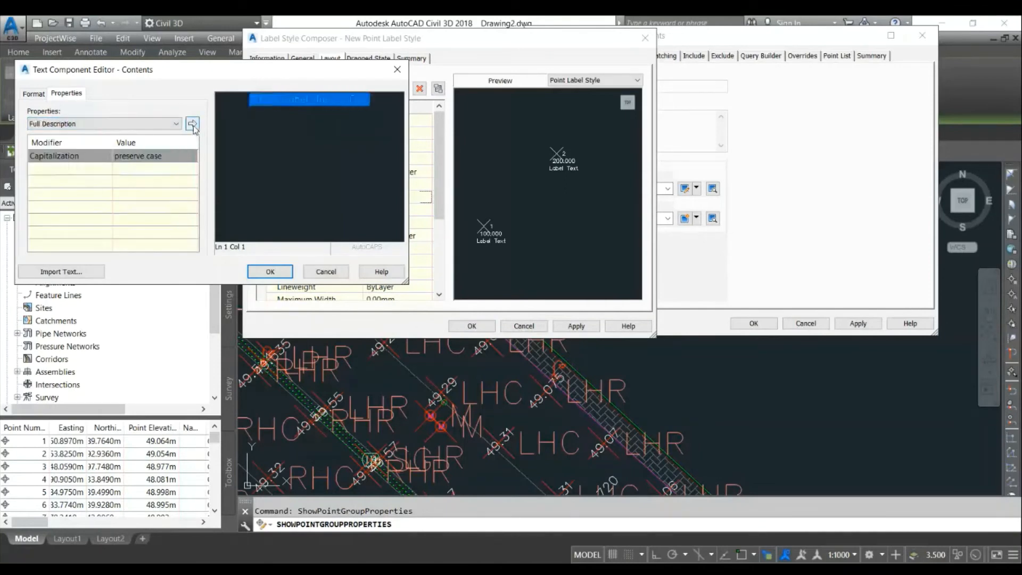
left_click(270, 271)
left_click(472, 326)
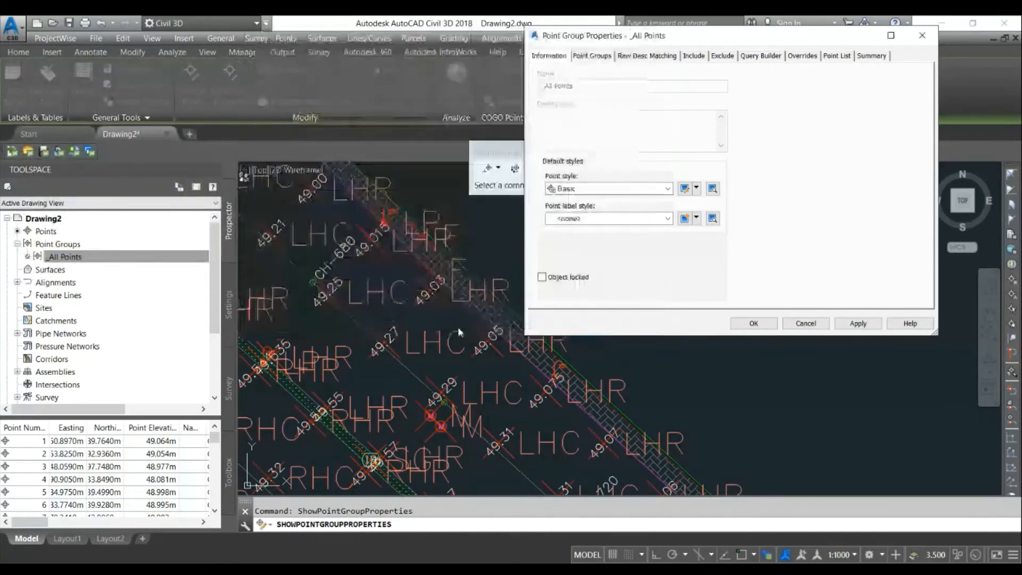
left_click(751, 322)
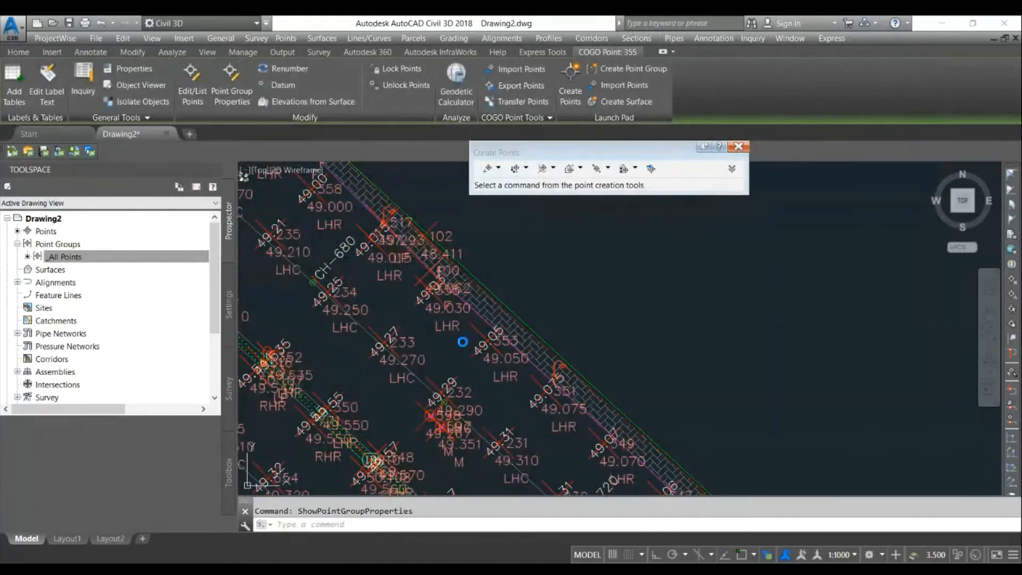
- Zoom around the drawing to examine the new point labels
scroll(343, 309, "up", 2)
scroll(335, 299, "up", 2)
key("Escape")
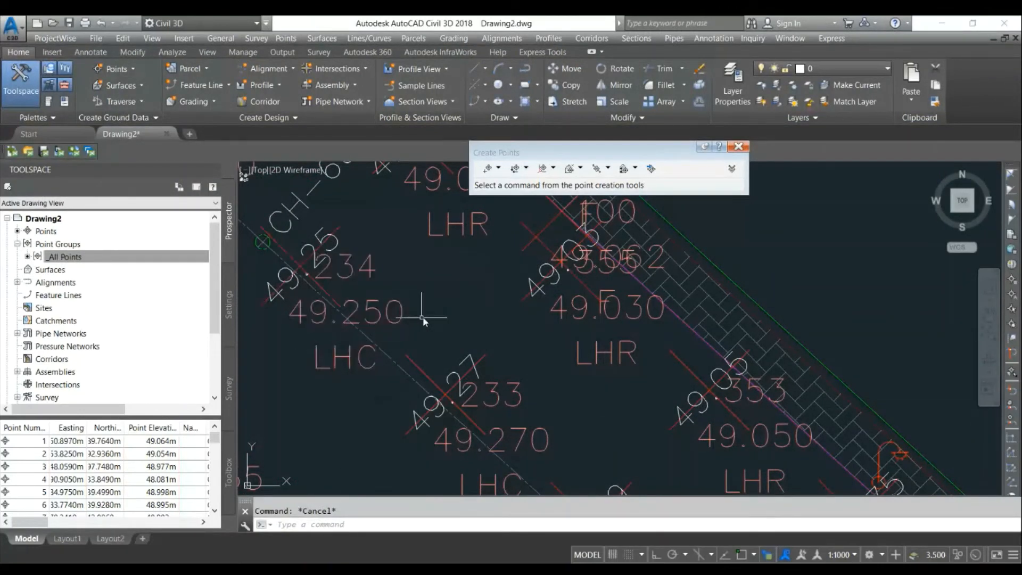
scroll(436, 316, "down", 1)
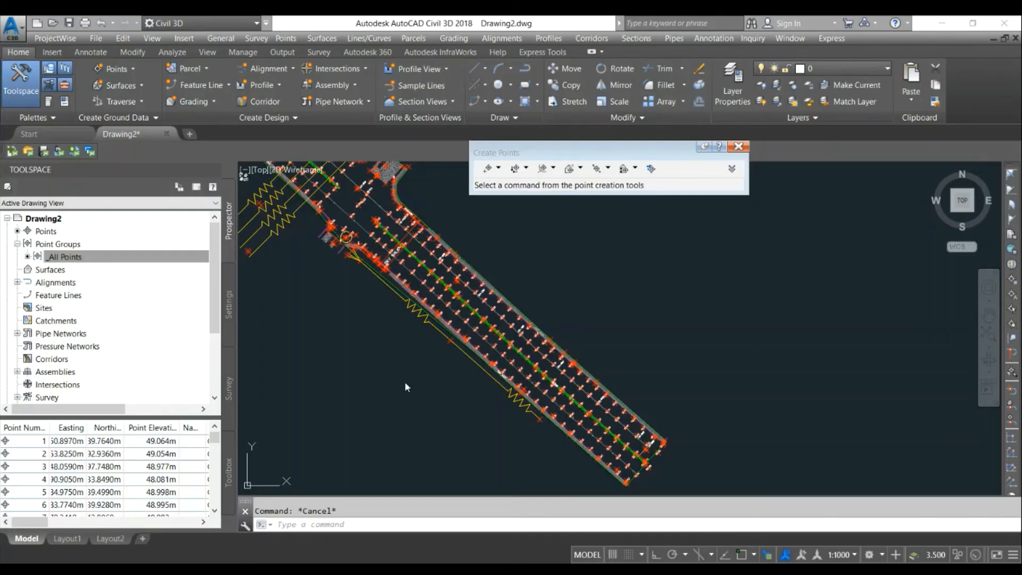
scroll(530, 334, "up", 3)
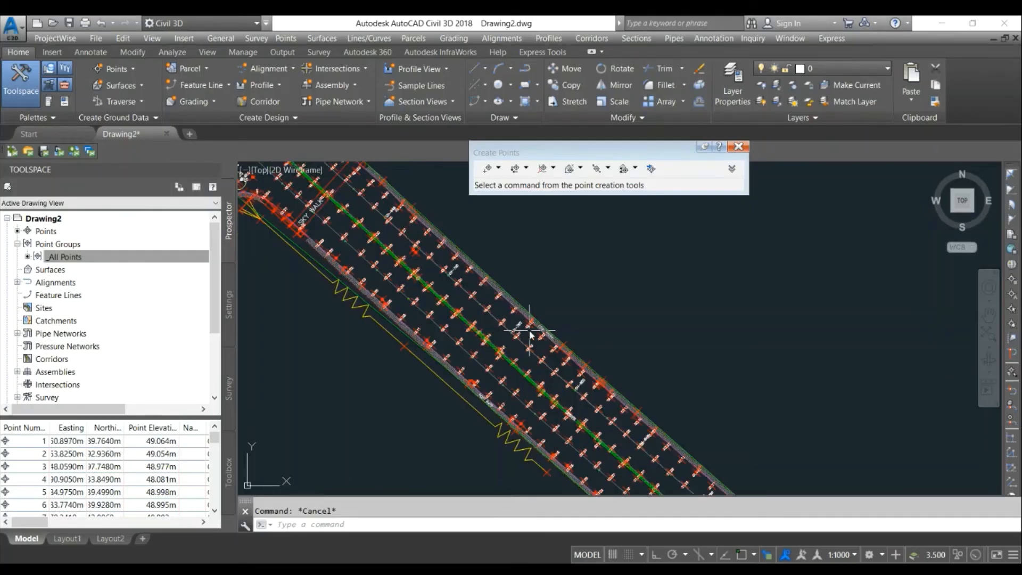
scroll(529, 334, "up", 2)
scroll(530, 334, "up", 2)
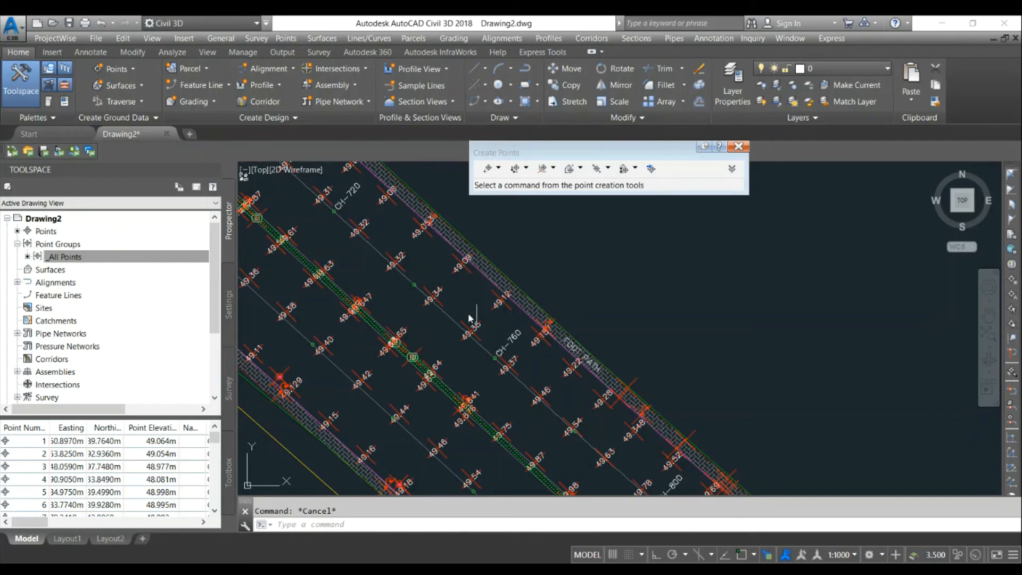
scroll(489, 291, "up", 4)
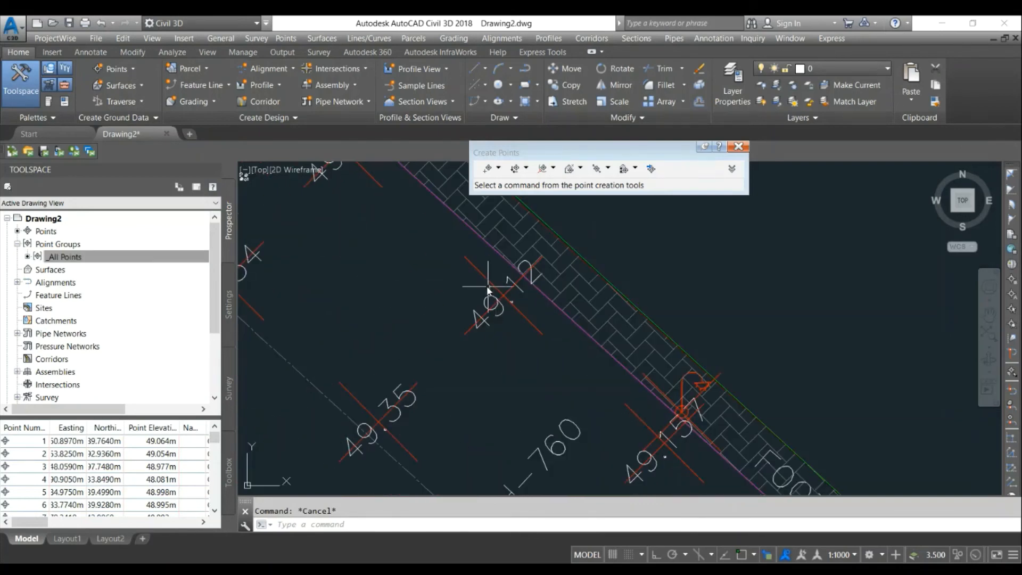
- Open the point group properties from a point and apply the Benchmark point style
left_click(488, 287)
right_click(487, 286)
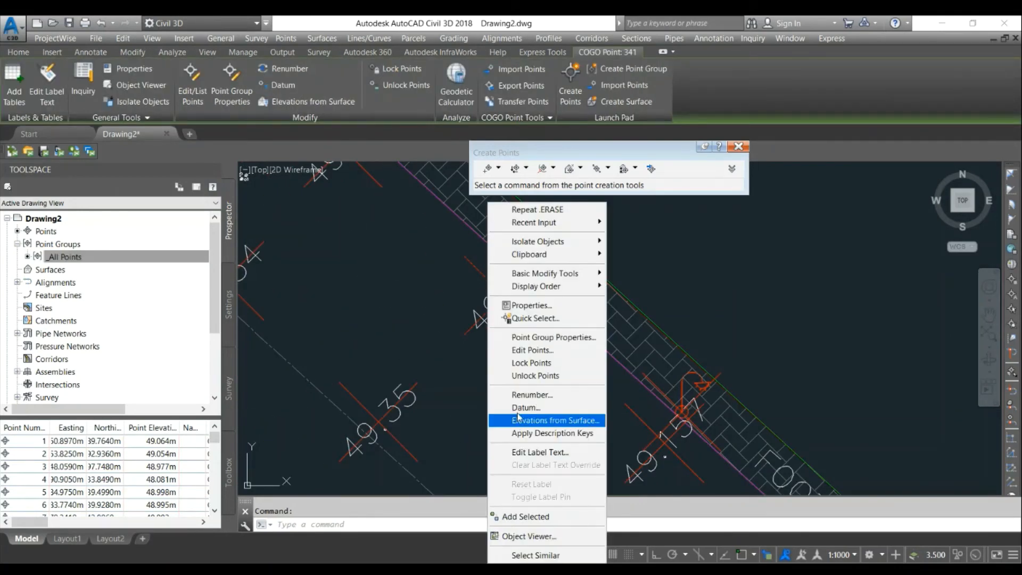
left_click(532, 337)
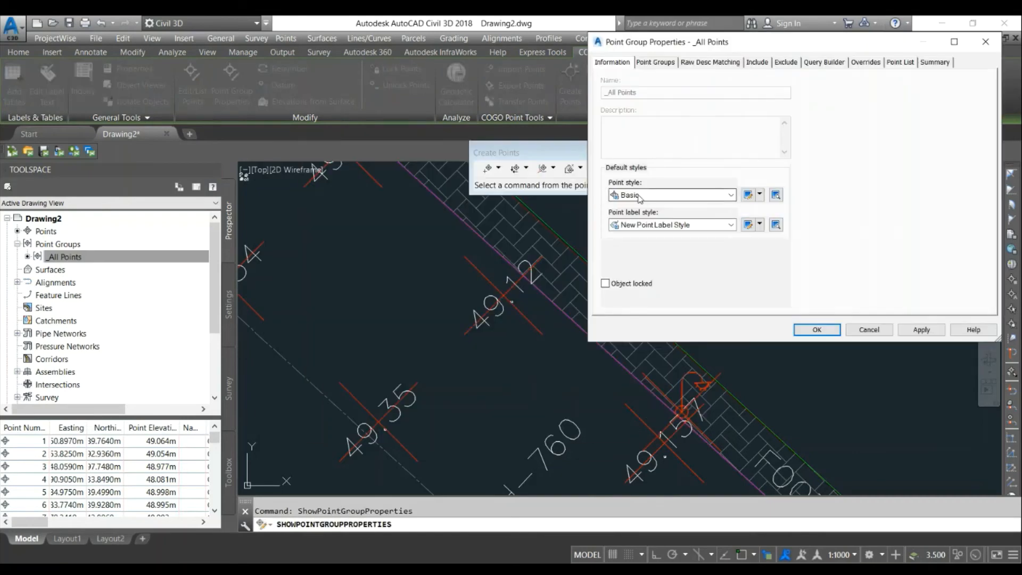
left_click(639, 195)
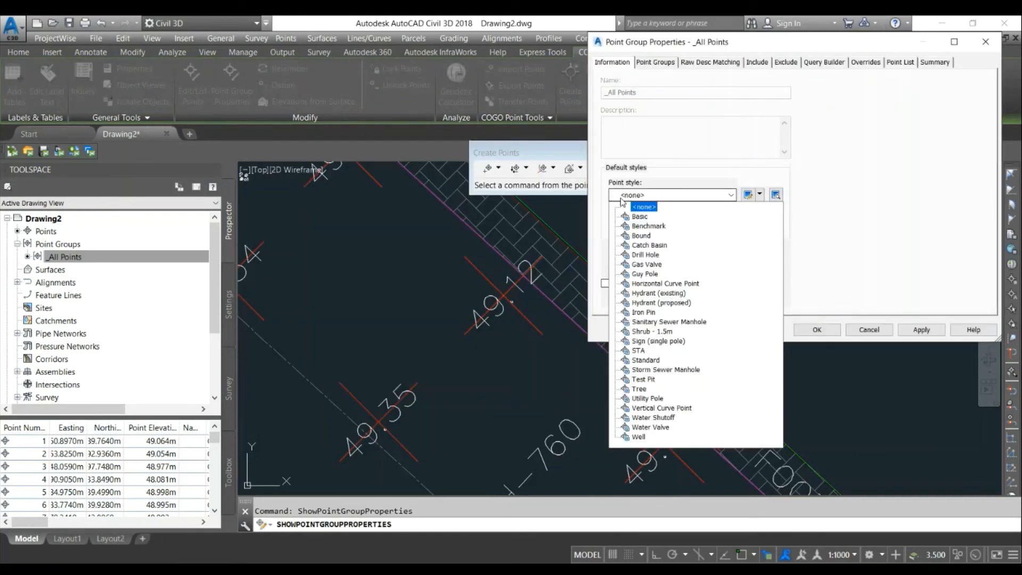
left_click(639, 227)
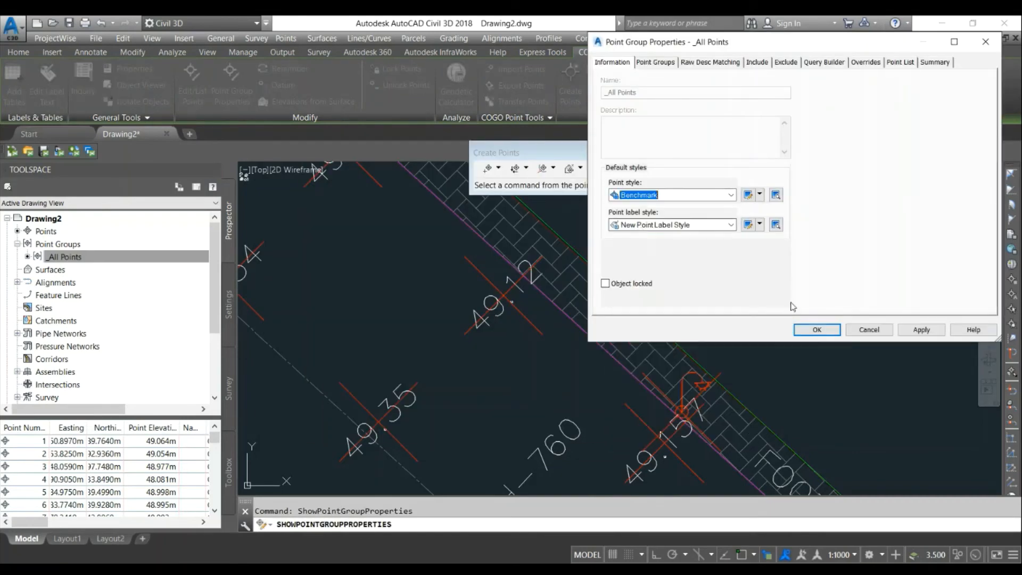
left_click(922, 329)
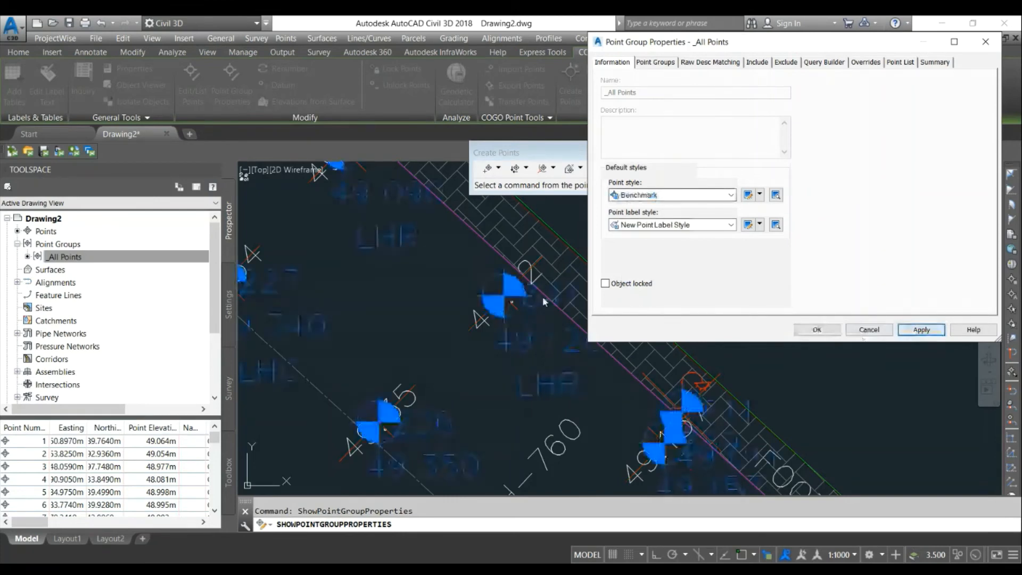
- Set the point group's label style to none, apply it and close the dialog
left_click(668, 224)
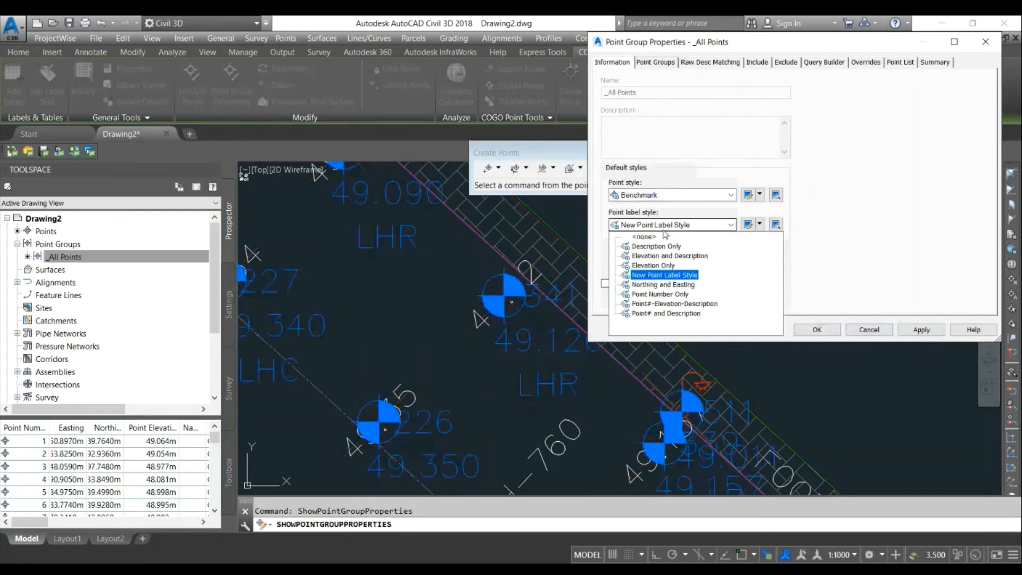
left_click(646, 236)
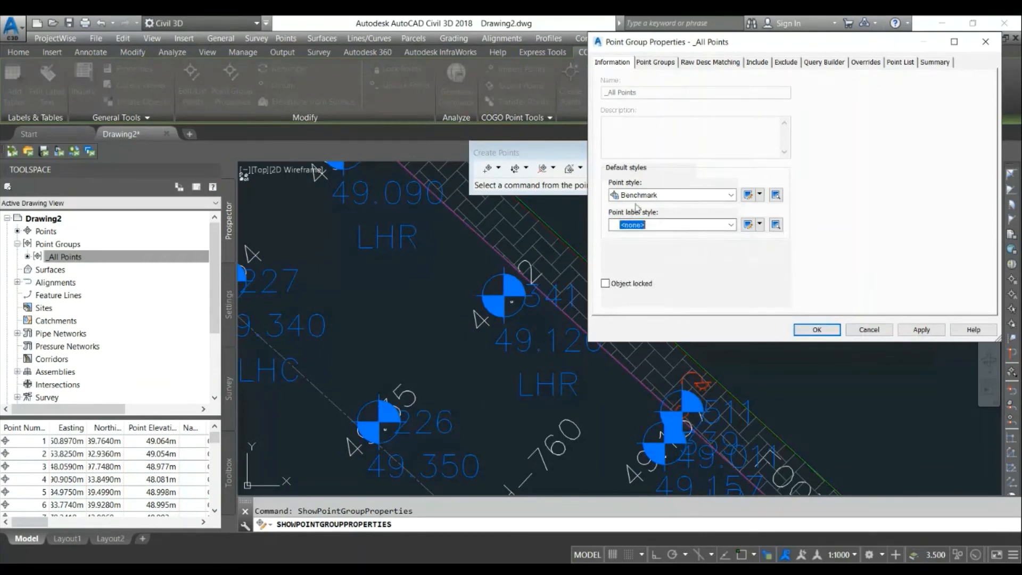
left_click(921, 330)
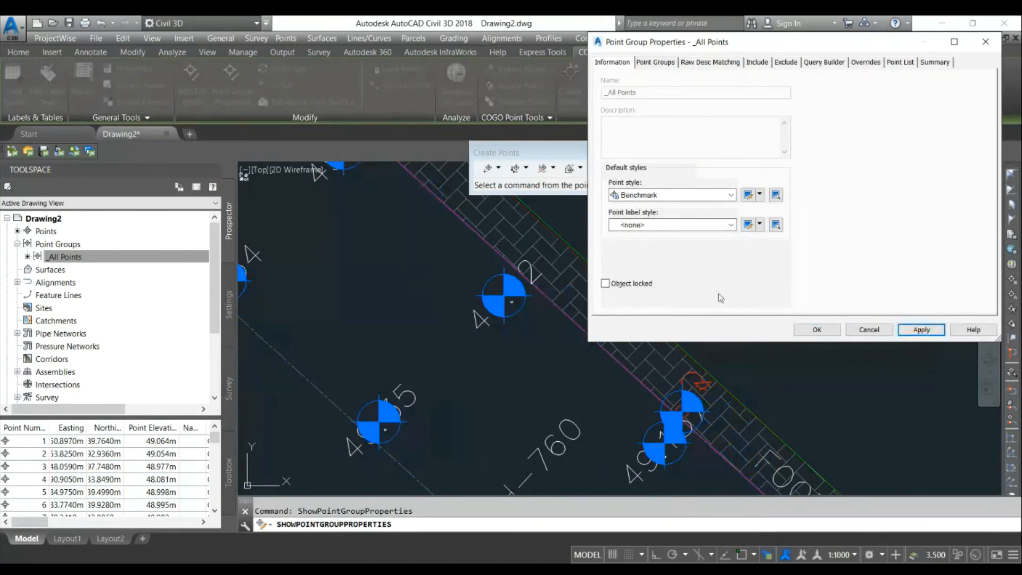
left_click(869, 329)
- Zoom around the drawing to examine the point symbols
scroll(383, 314, "down", 4)
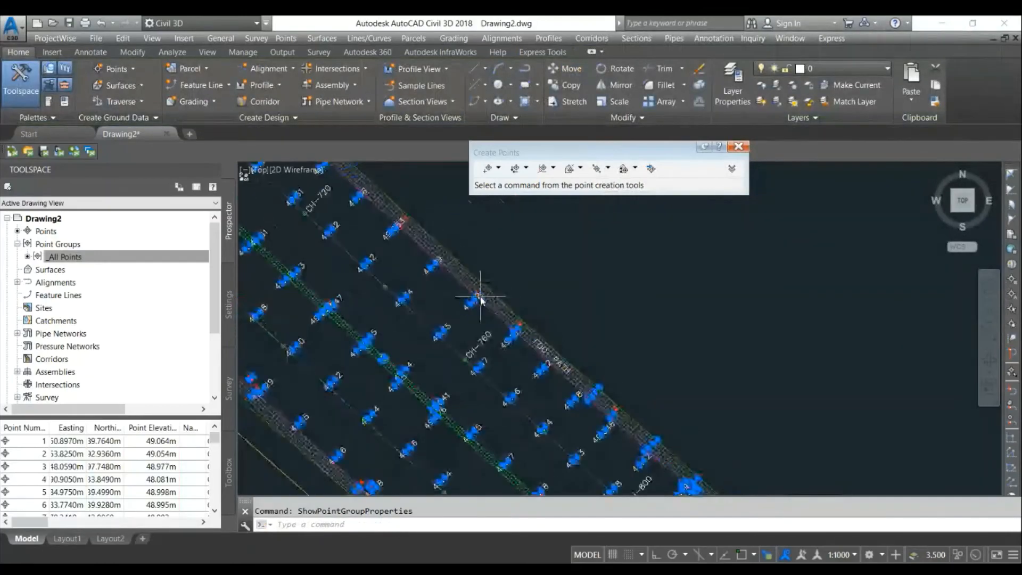
scroll(410, 308, "up", 8)
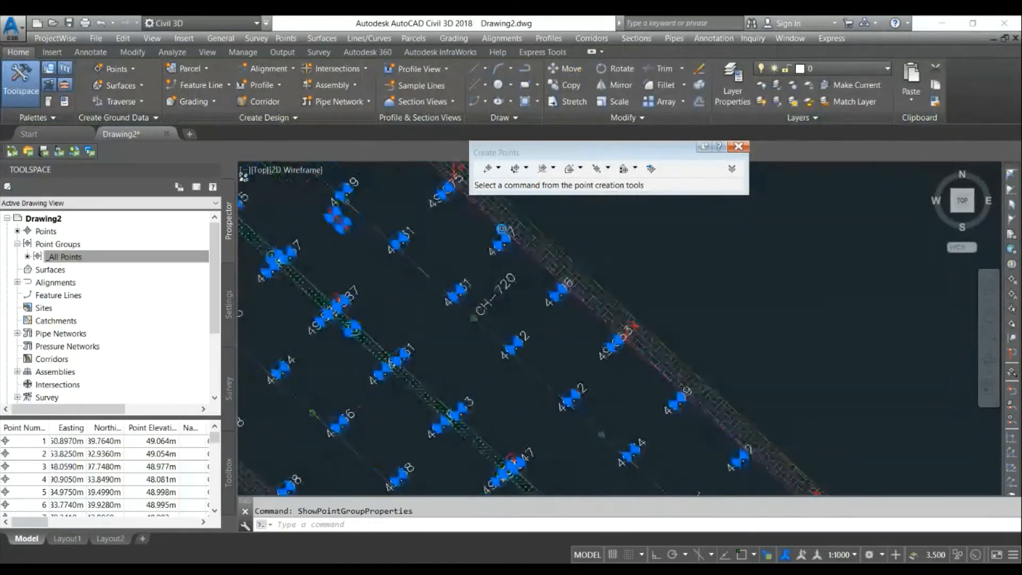
scroll(527, 267, "down", 6)
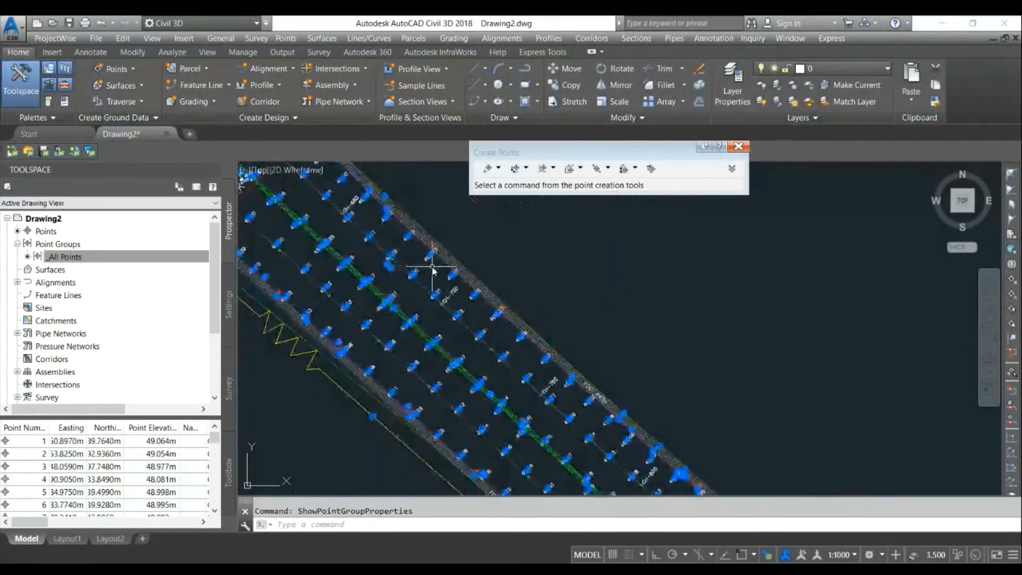
scroll(490, 355, "down", 2)
key("Escape")
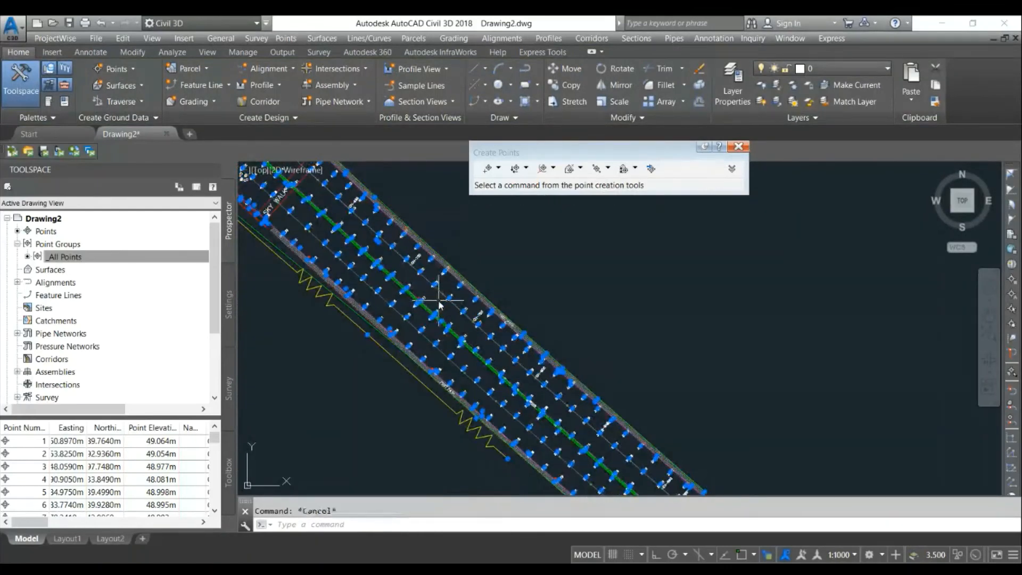
- Start importing points from the file Light Pole.txt using the PNEZD (space delimited) format
right_click(46, 231)
key("Escape")
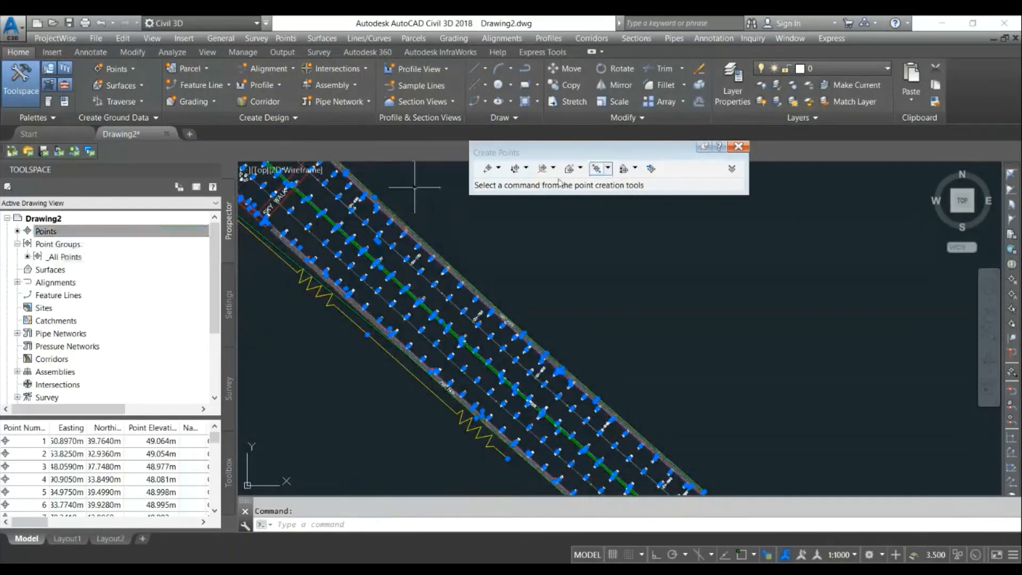
left_click(649, 170)
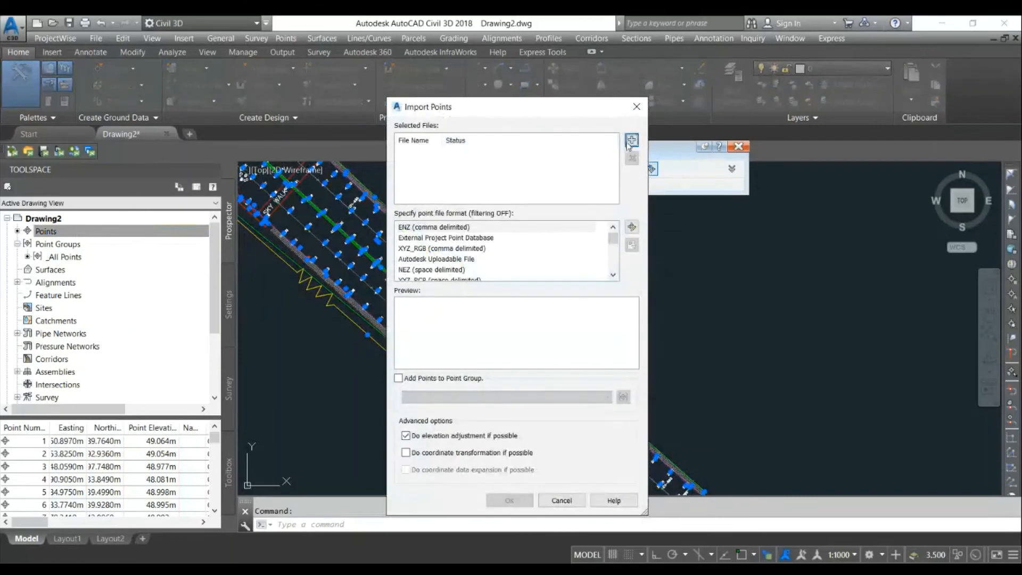
left_click(633, 141)
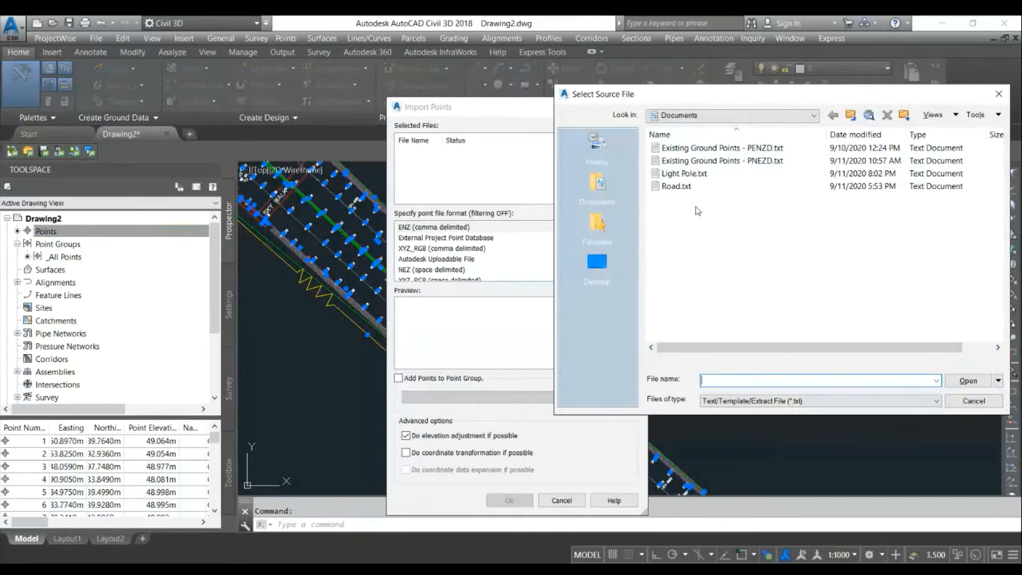
left_click(684, 174)
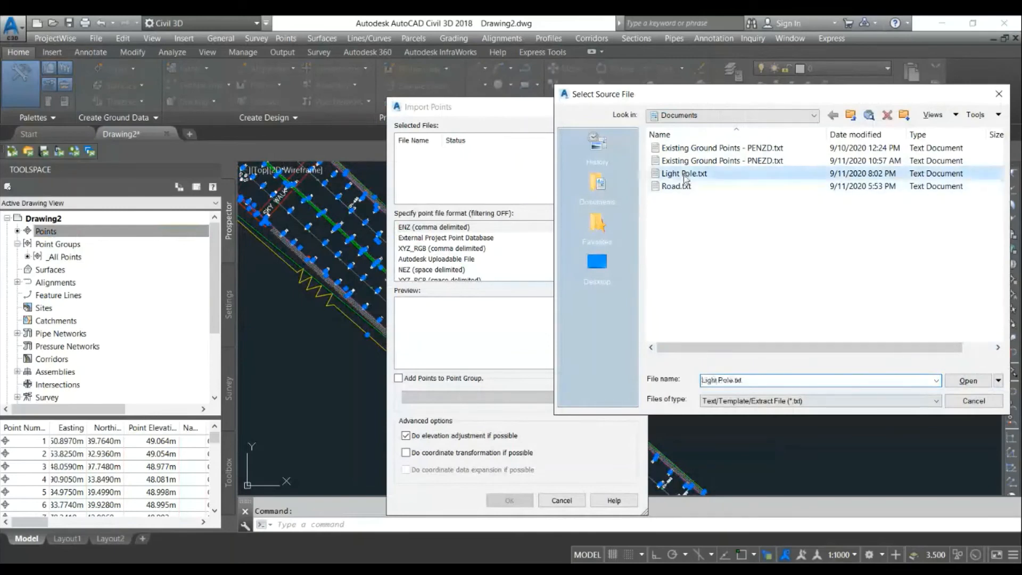
double_click(685, 174)
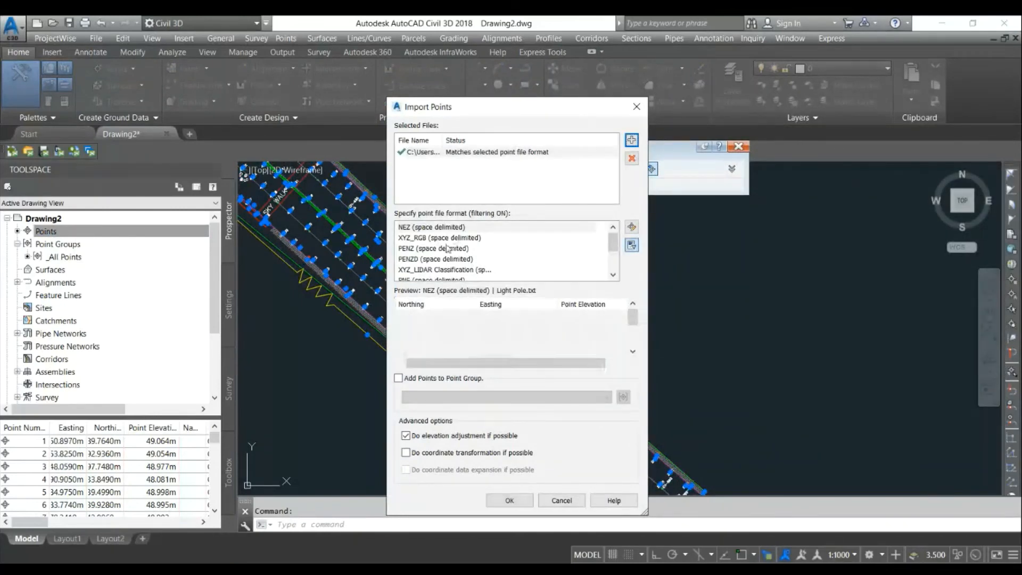
scroll(433, 266, "down", 1)
left_click(434, 258)
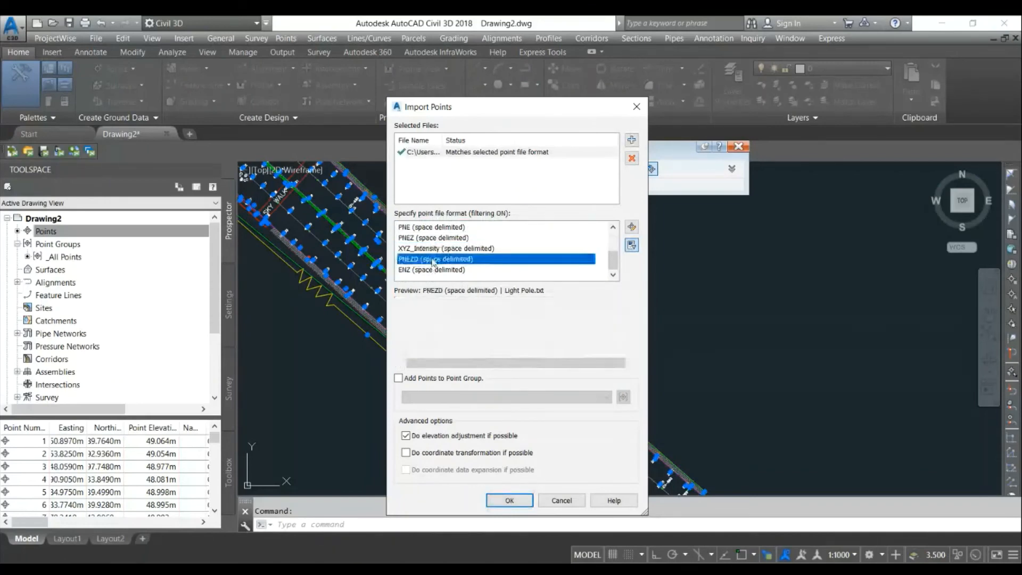
- Add the imported points to a new point group named LP and finish the import, using the next point number for duplicates
left_click(446, 377)
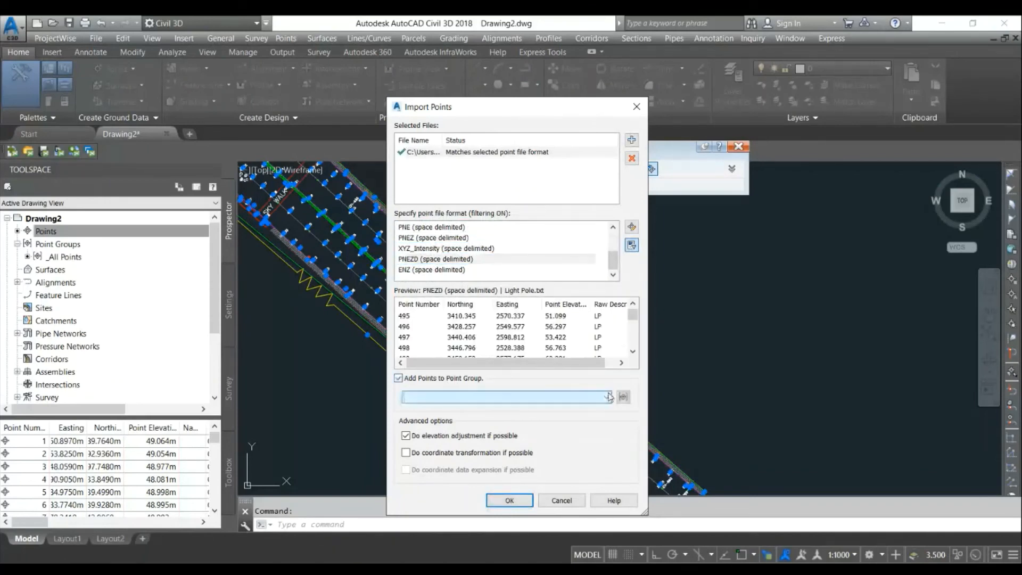
left_click(622, 396)
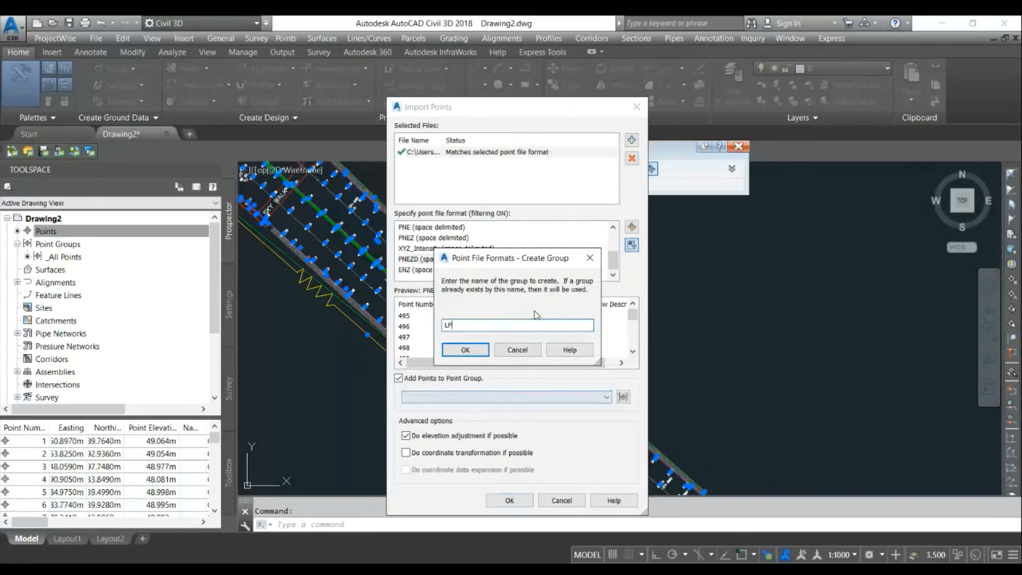
left_click(466, 350)
left_click(508, 499)
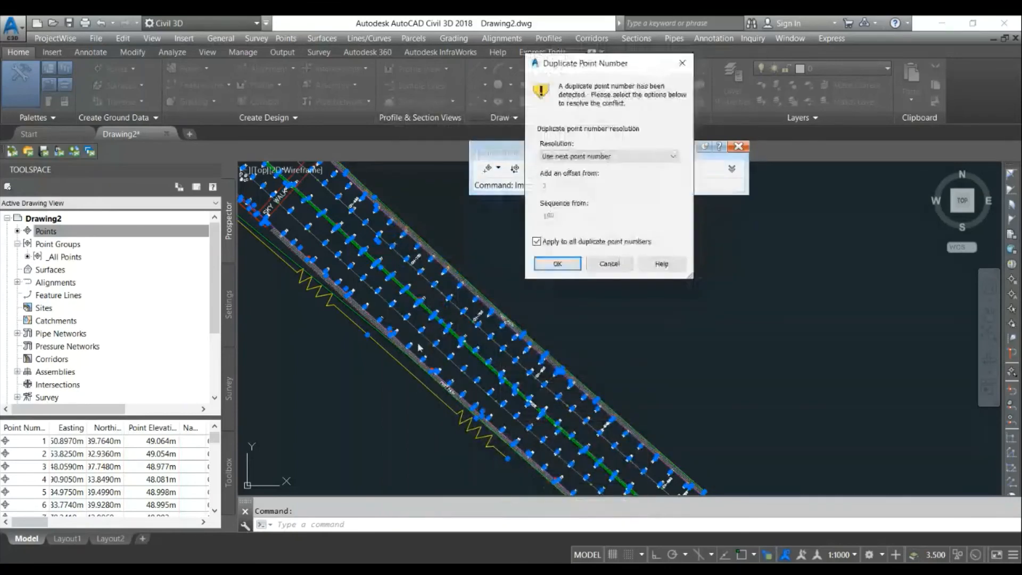
left_click(556, 267)
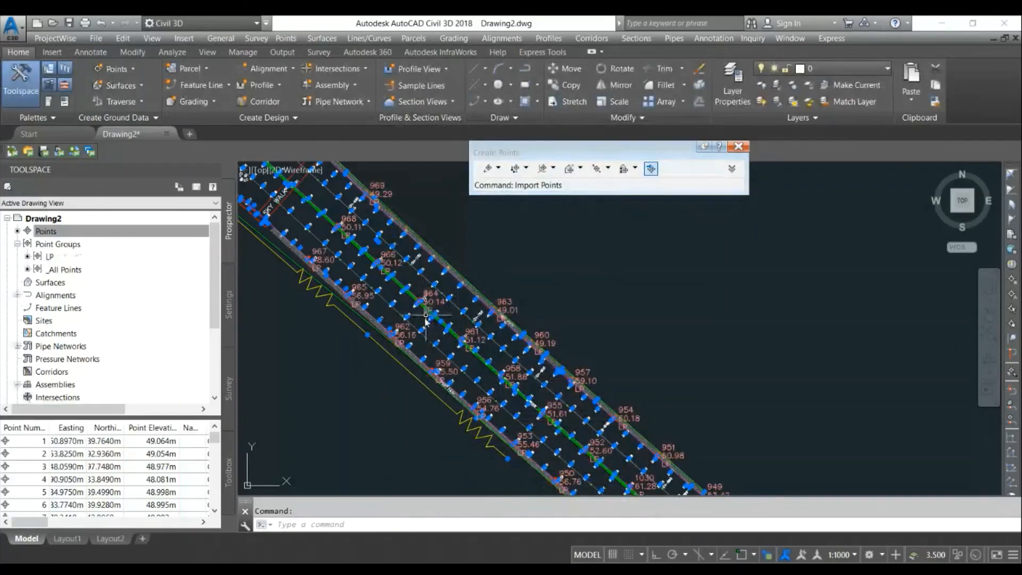
- Set the _All Points group's point style to <none> in its properties and close the dialog
right_click(81, 273)
left_click(97, 277)
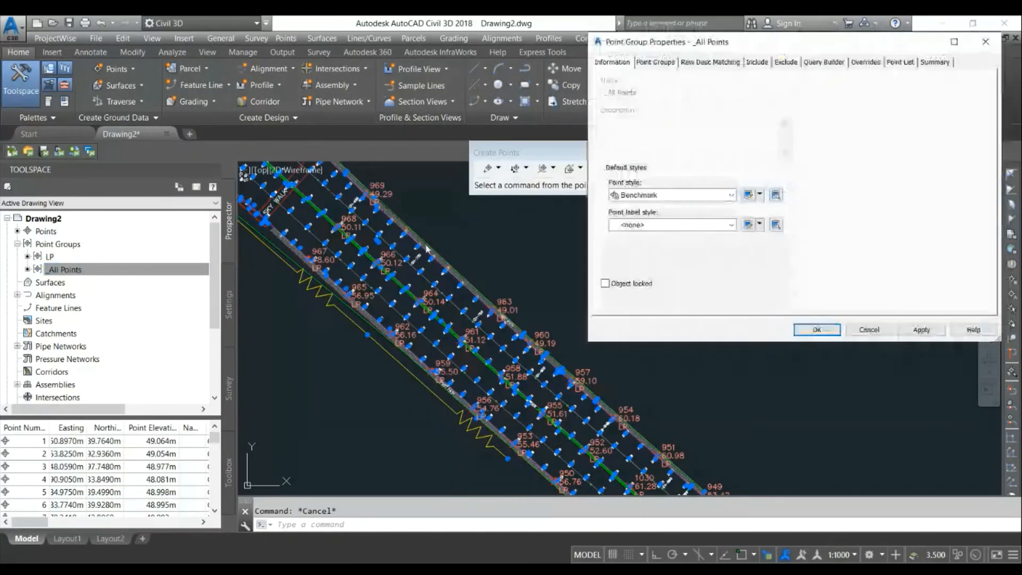
left_click(640, 197)
left_click(642, 208)
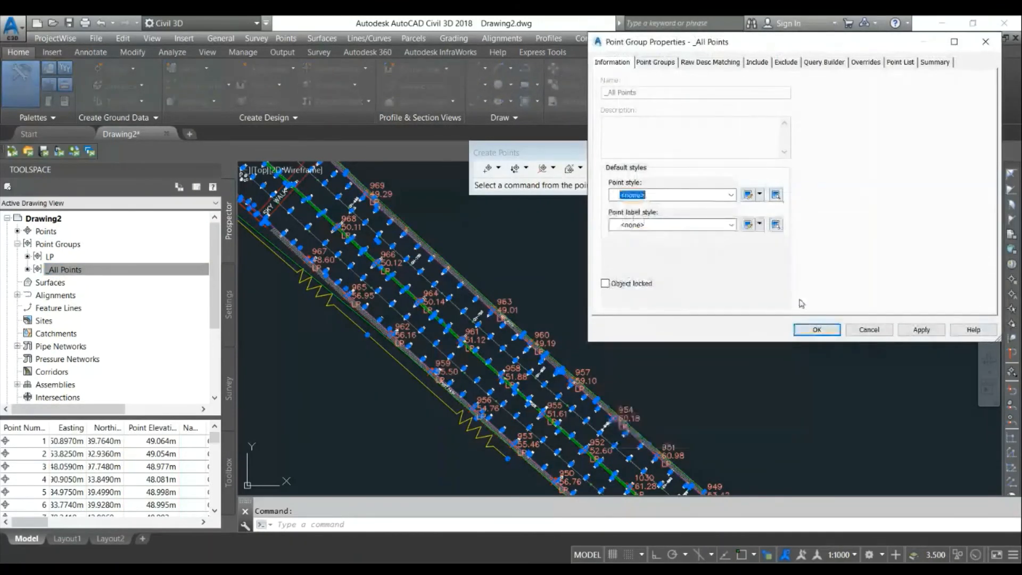
left_click(817, 330)
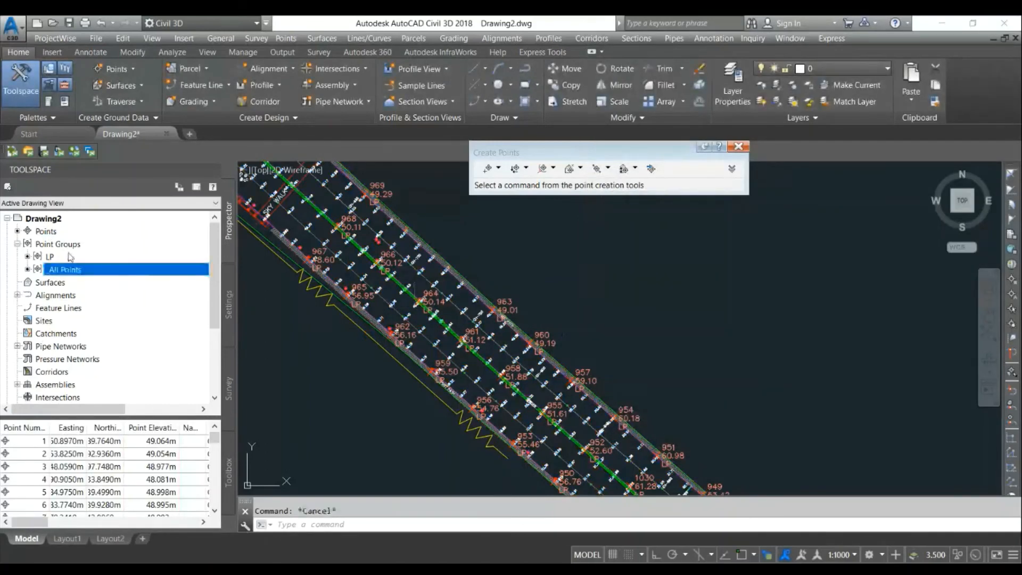
- Open the LP point group's properties and set its point label style to <none>, applying the change
right_click(46, 256)
left_click(69, 259)
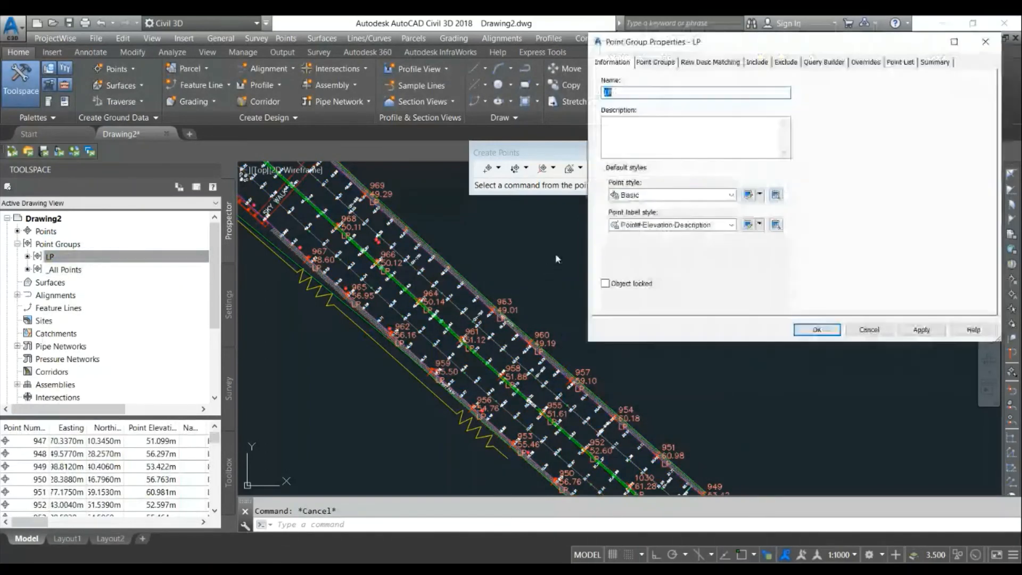
left_click(658, 226)
left_click(649, 238)
left_click(921, 329)
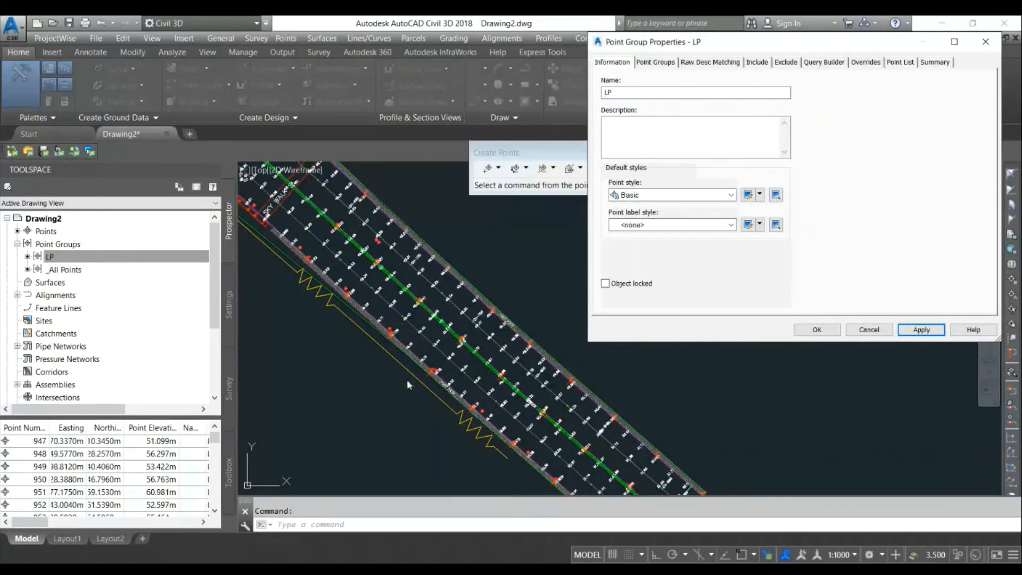
- Try the Gas Valve point style for the LP group and apply it
left_click(642, 195)
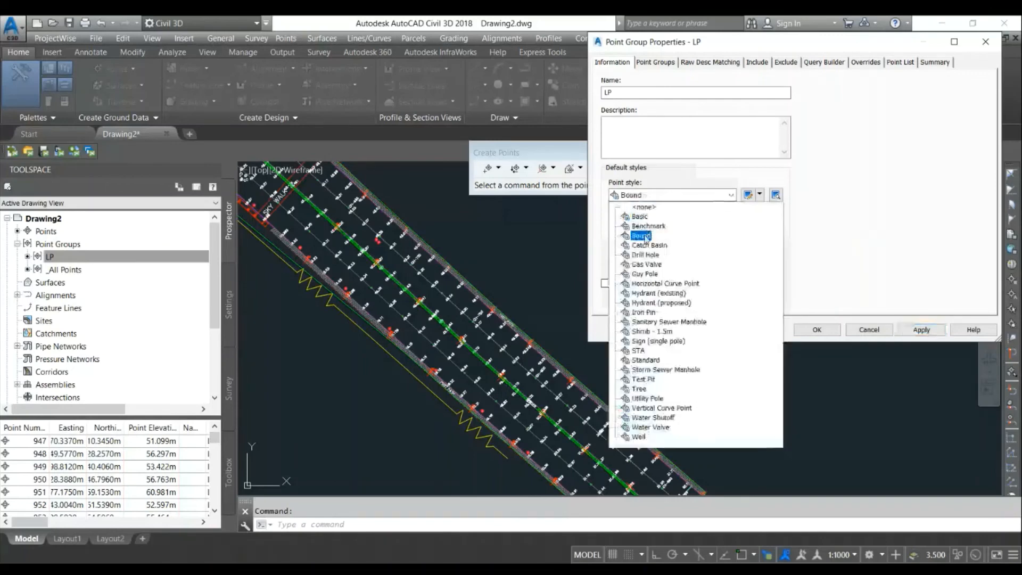
left_click(648, 264)
left_click(921, 330)
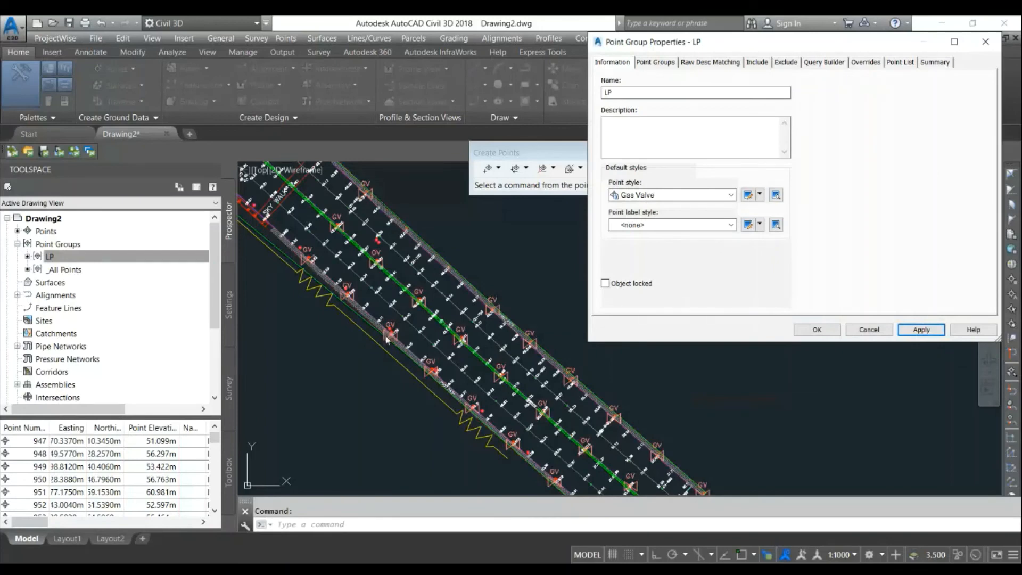
- Set the LP group's point style to Tree and close the dialog
left_click(639, 196)
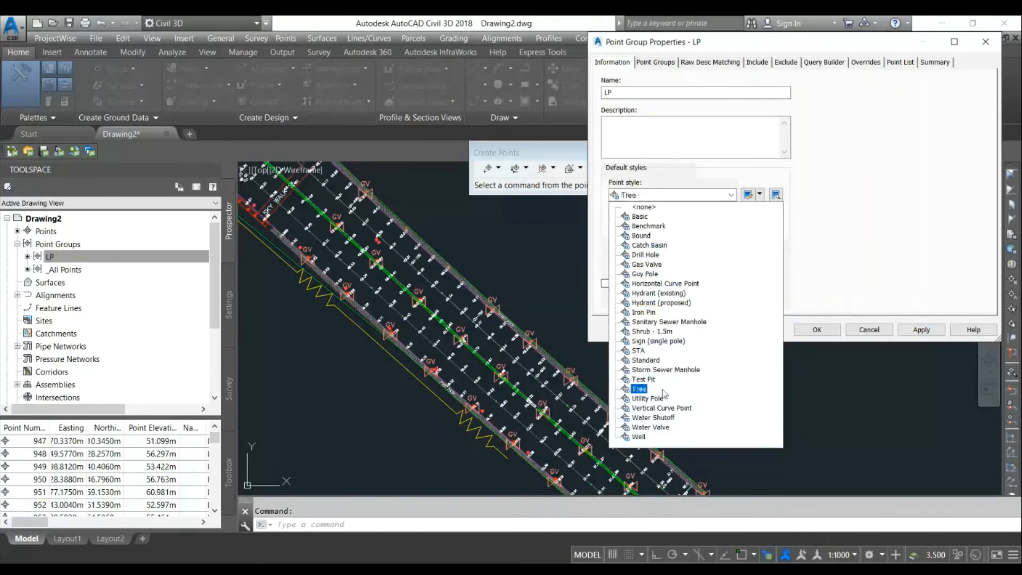
left_click(645, 392)
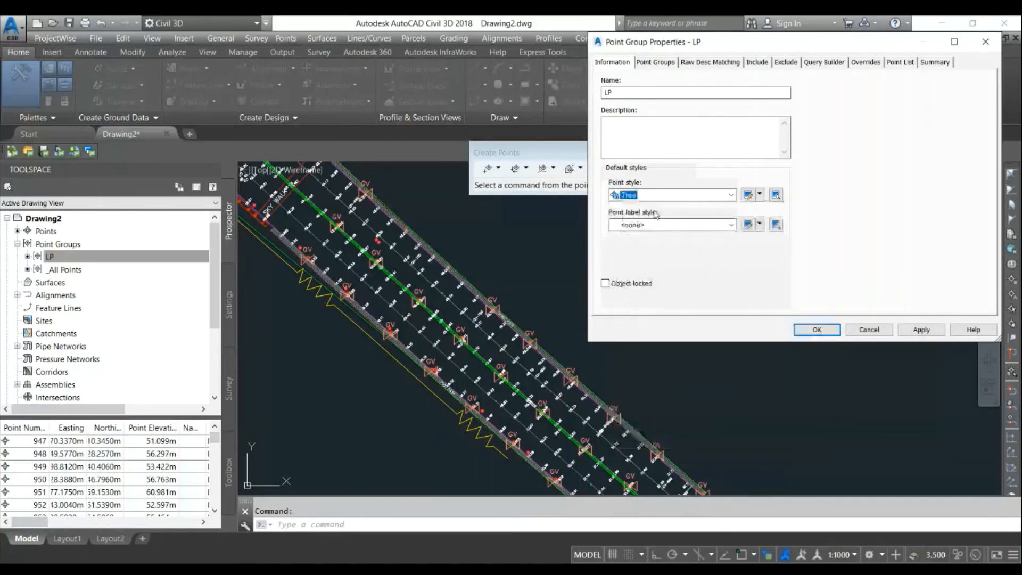
left_click(816, 329)
- Zoom around the drawing to examine the tree symbols on the light pole points
scroll(523, 296, "up", 5)
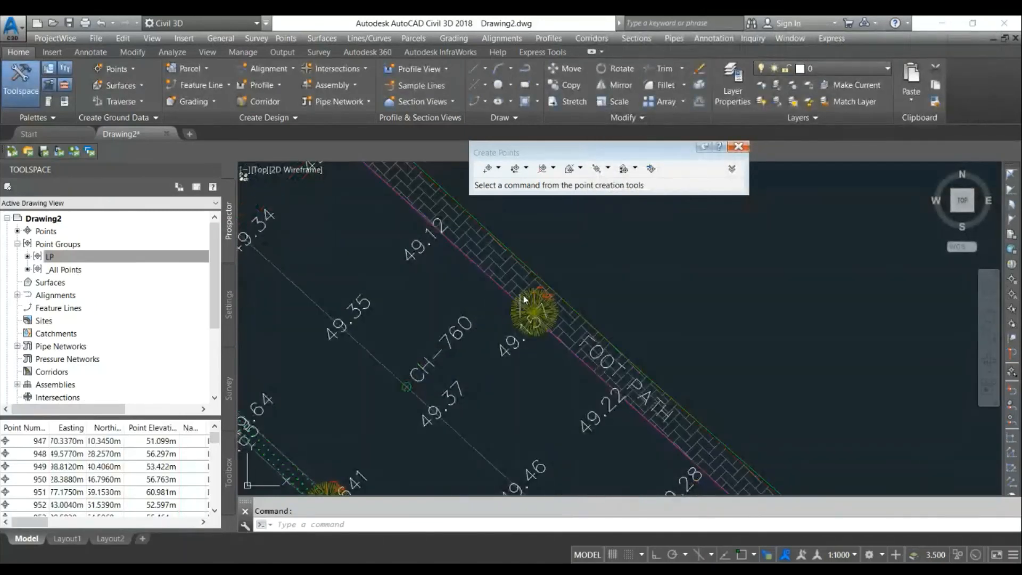
scroll(532, 297, "up", 3)
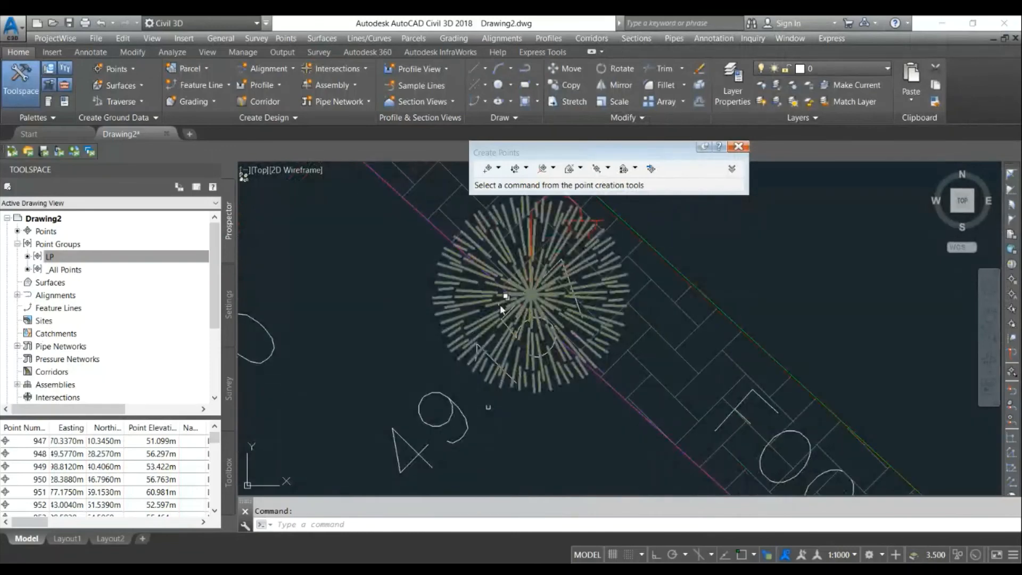
scroll(524, 282, "down", 3)
scroll(521, 279, "down", 5)
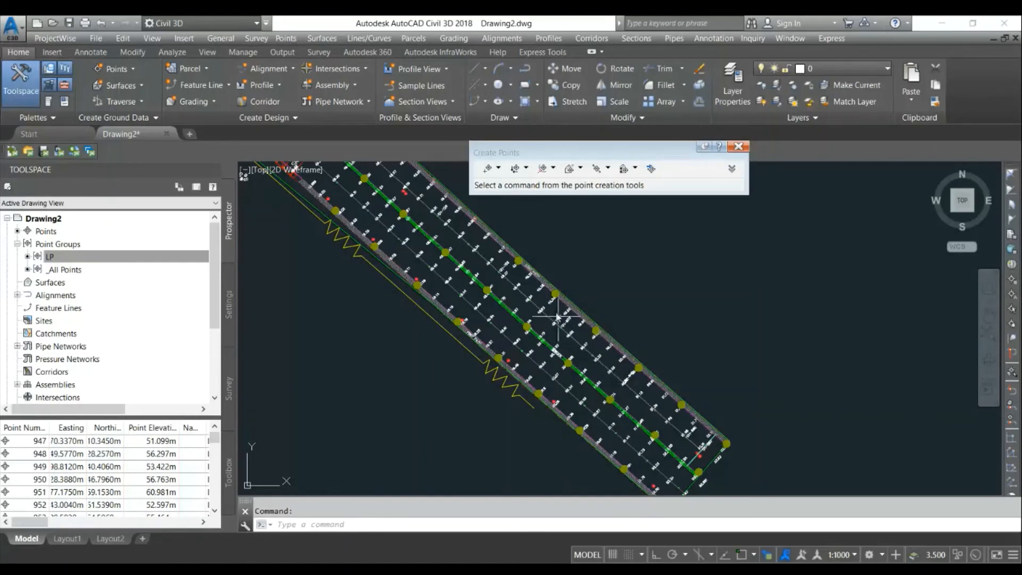
scroll(573, 299, "up", 3)
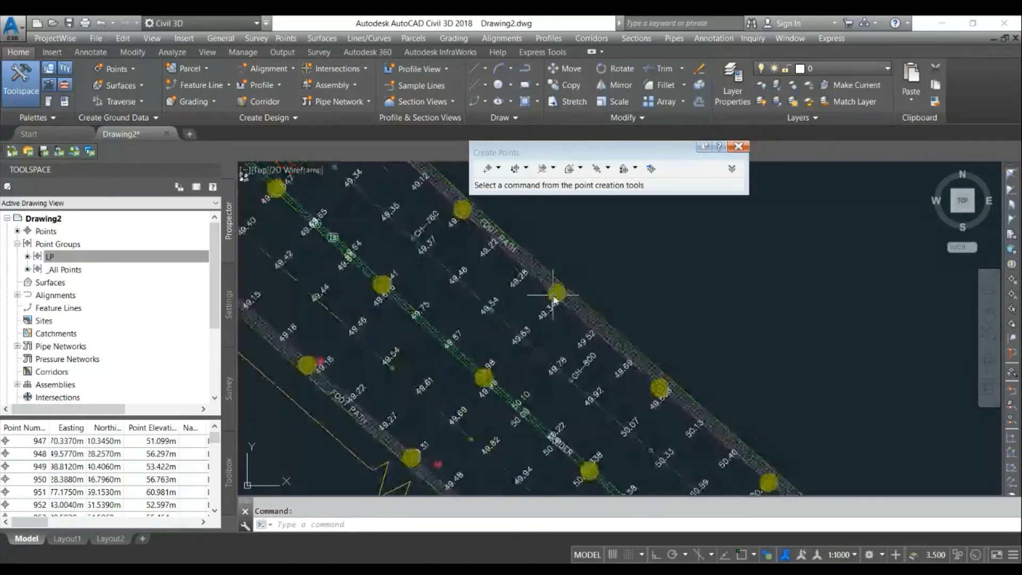
scroll(572, 297, "up", 3)
scroll(572, 295, "down", 3)
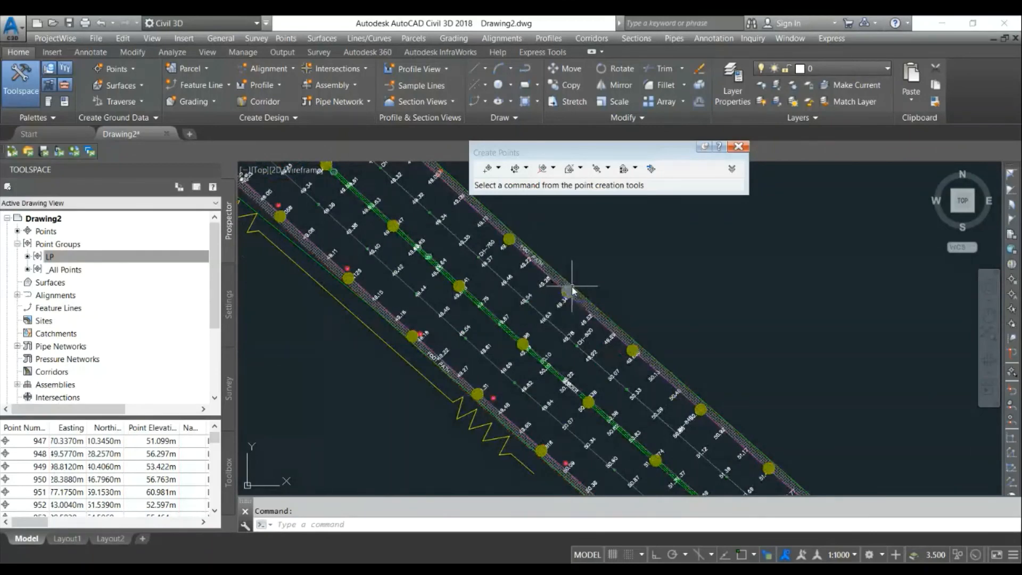
scroll(572, 290, "down", 2)
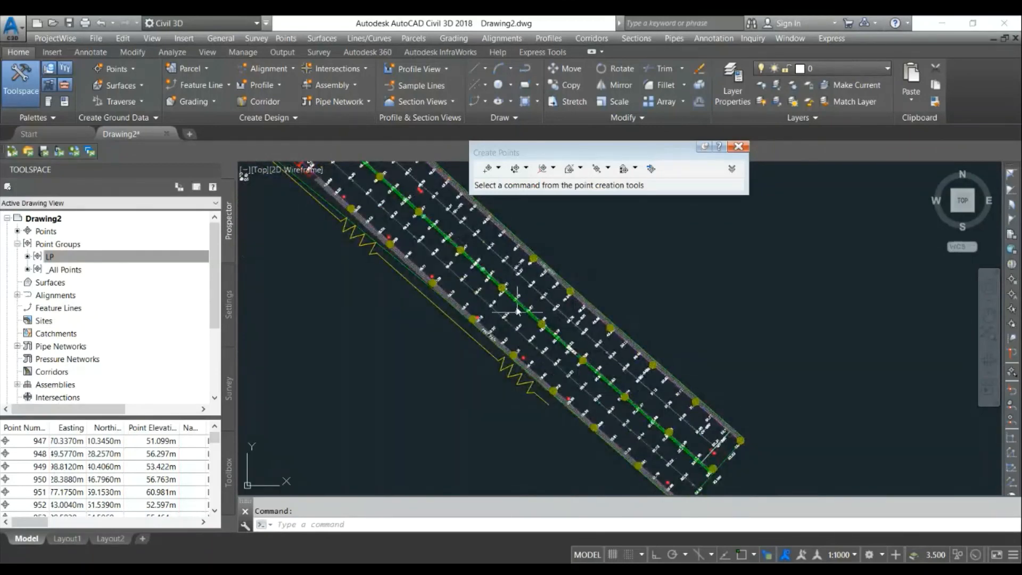